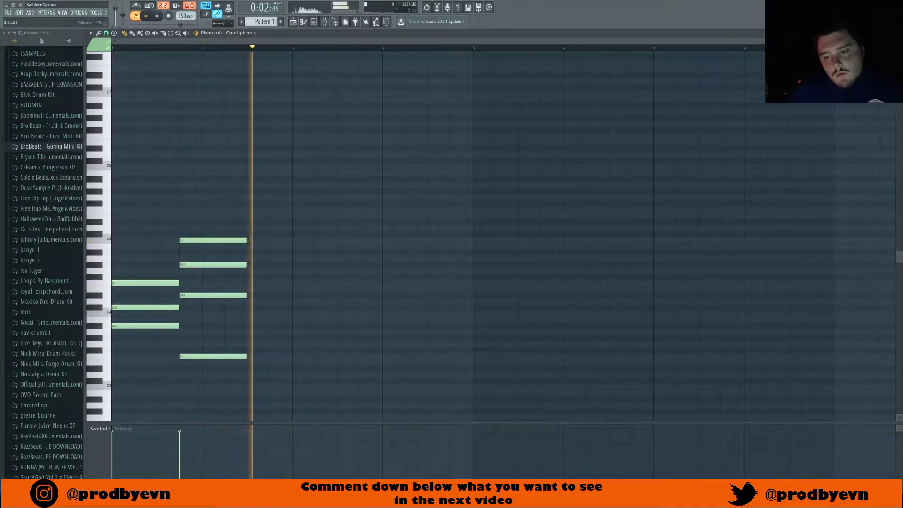
# - Add a third chord directly after the second, starting with the notes C#5, A#4 and F4 at the same length
pyautogui.press('space')
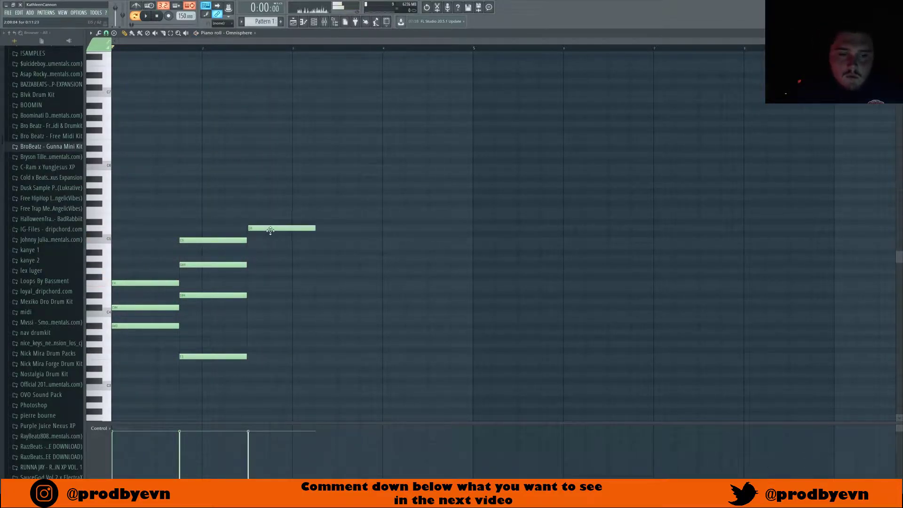
pyautogui.press('space')
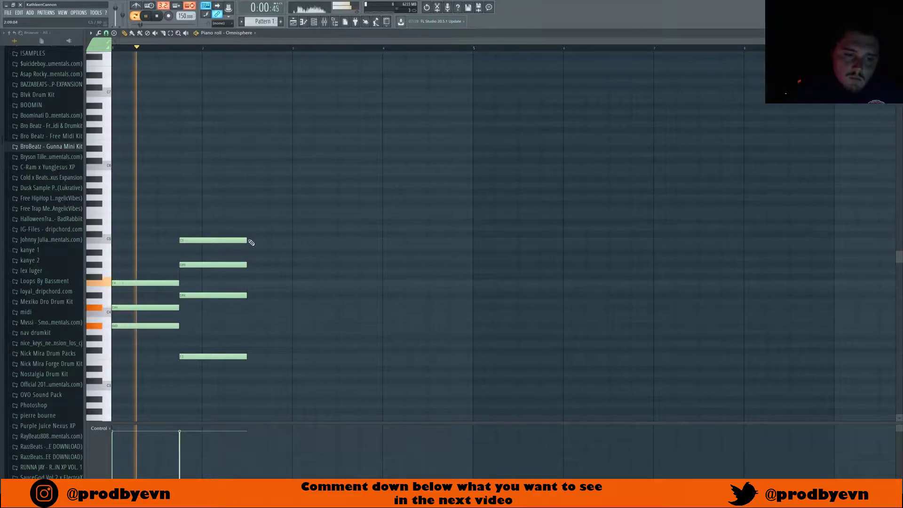
pyautogui.click(248, 235)
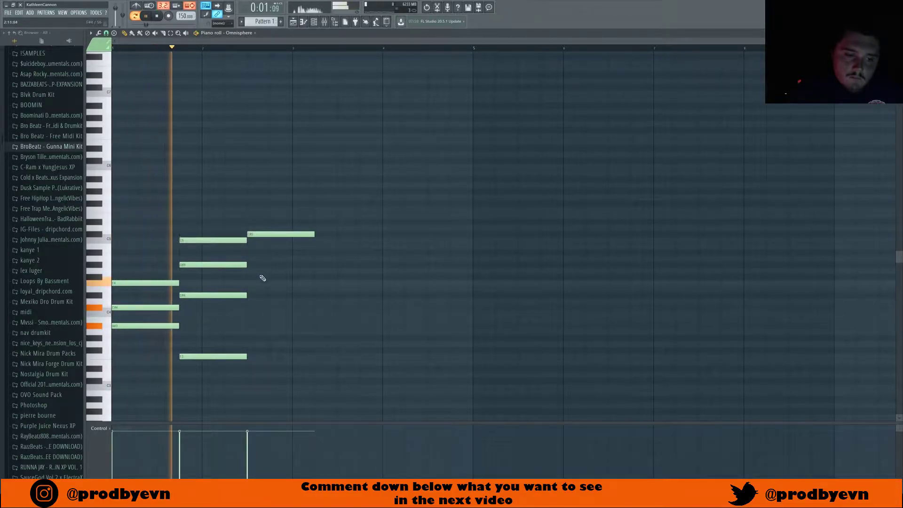
pyautogui.press('space')
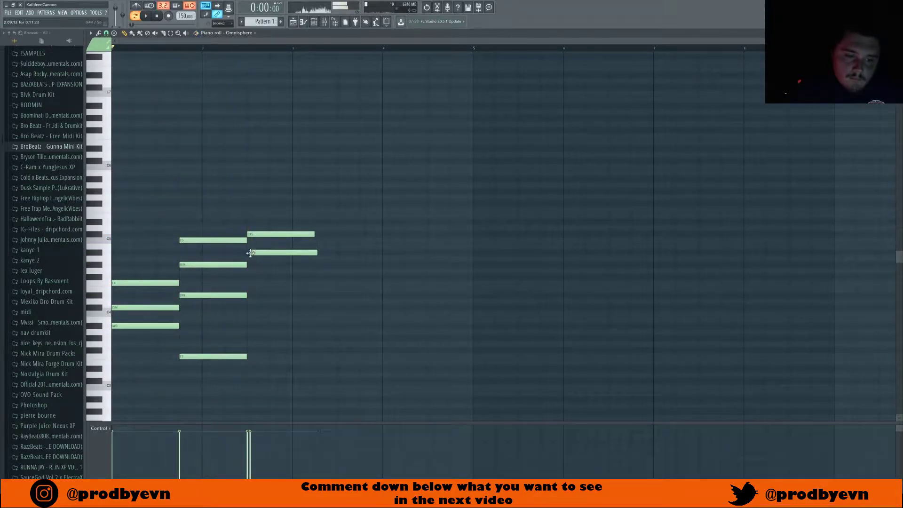
pyautogui.press('space')
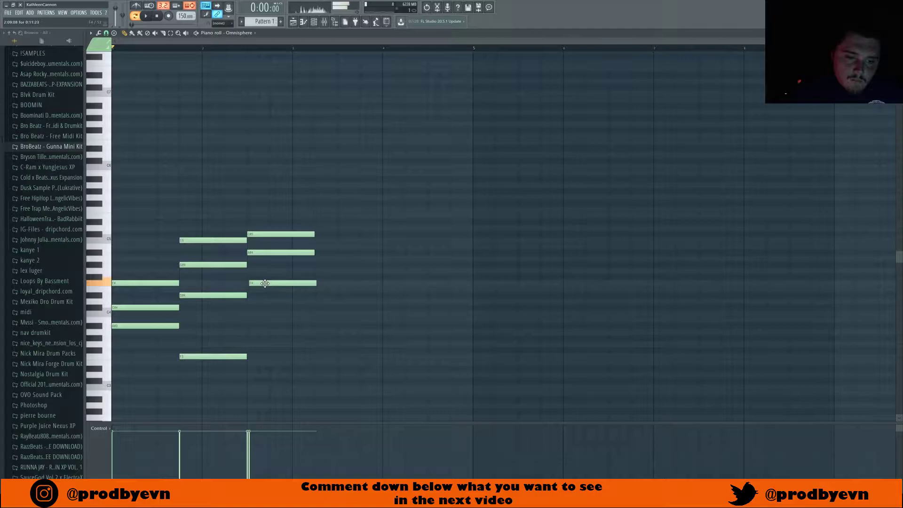
pyautogui.press('space')
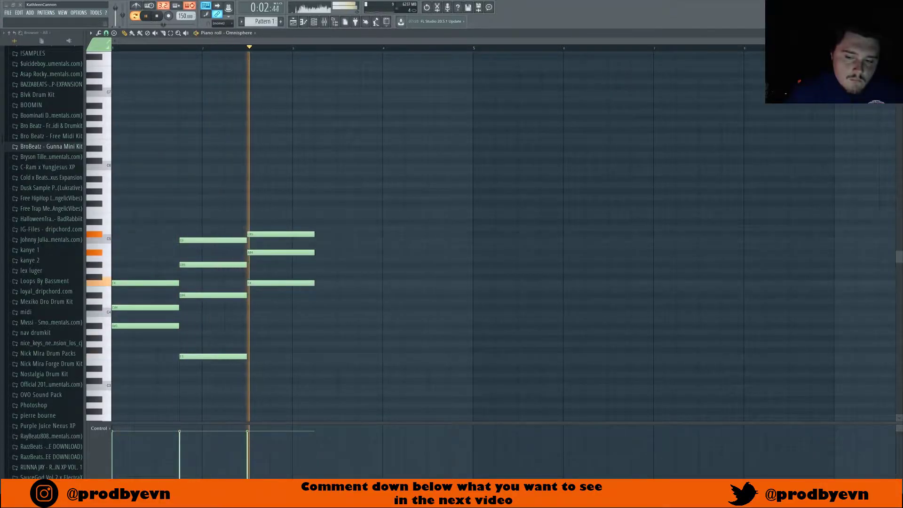
# - Complete the third chord with the lower notes C#4 and F#3, and play the progression back
pyautogui.press('space')
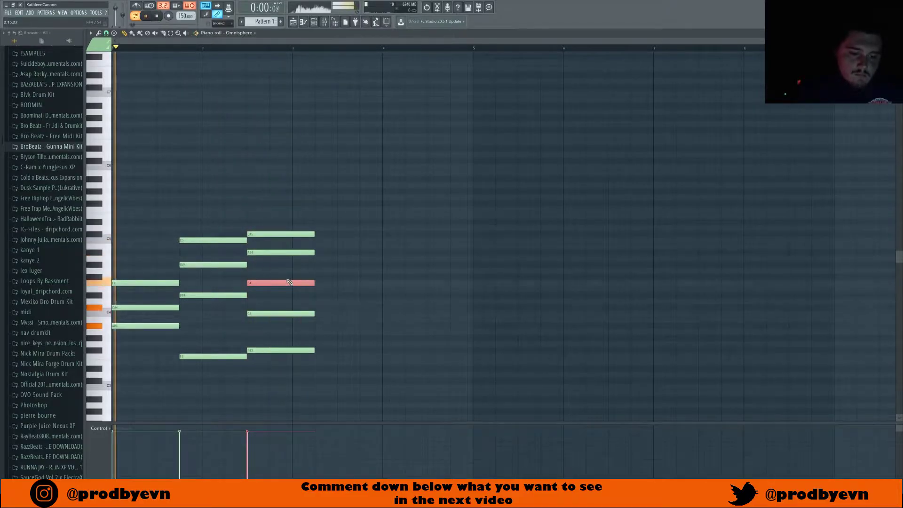
pyautogui.click(307, 313)
pyautogui.press('space')
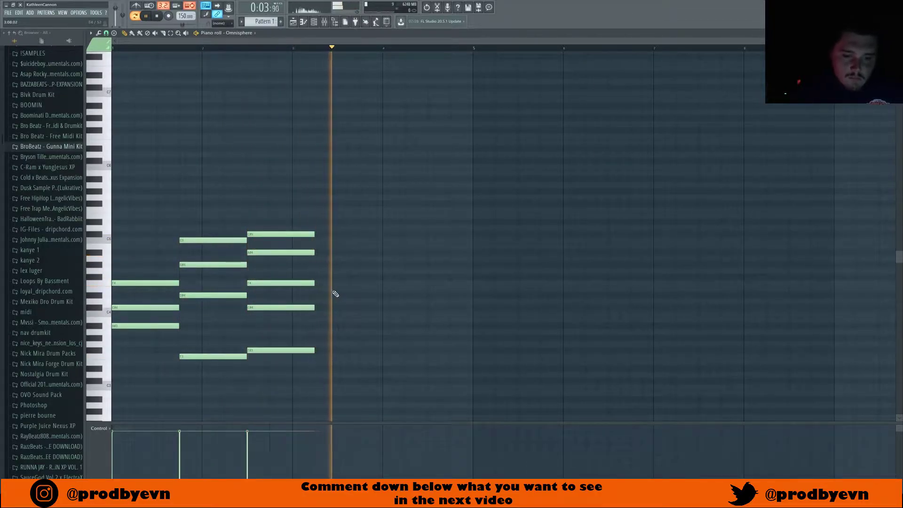
pyautogui.press('space')
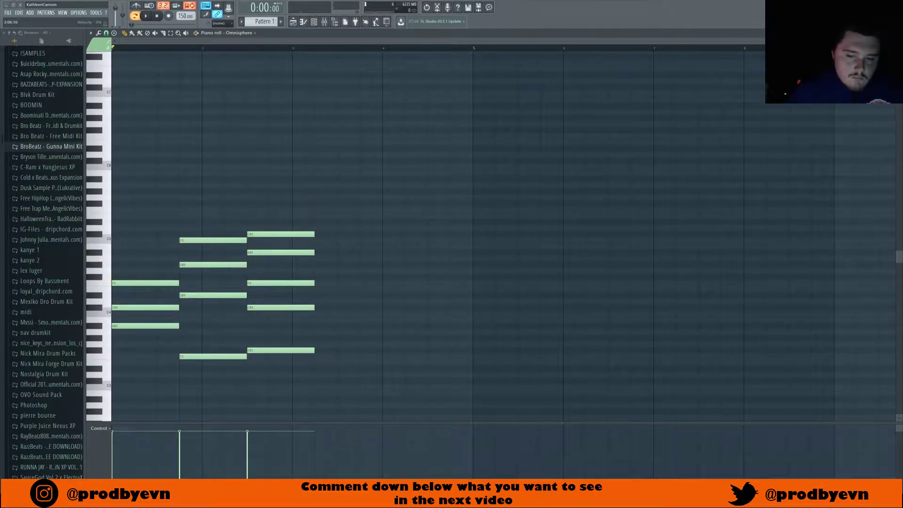
# - Stretch the first two chords to one bar each and the third to two bars, filling four bars
pyautogui.press('space')
pyautogui.moveTo(334, 206); pyautogui.dragTo(292, 359)
pyautogui.press('space')
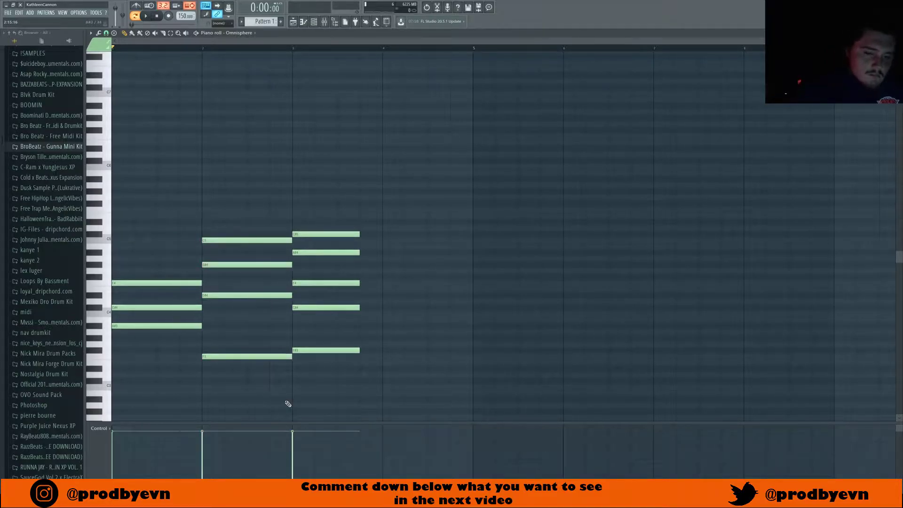
pyautogui.press('space')
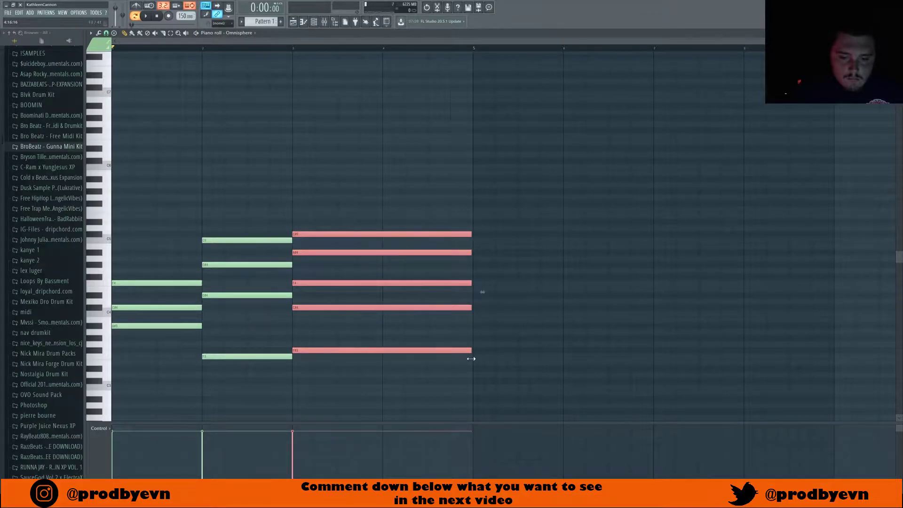
pyautogui.keyDown('ctrl'); pyautogui.click(484, 369); pyautogui.keyUp('ctrl')
pyautogui.press('space')
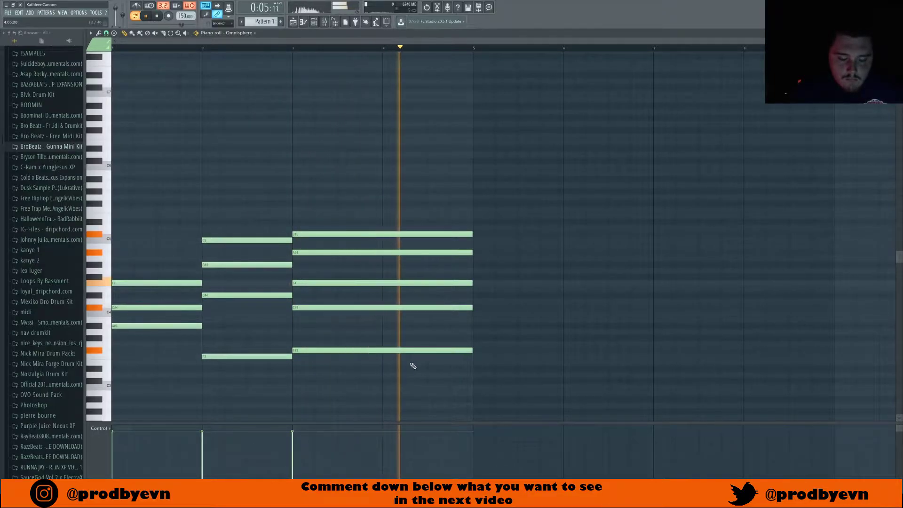
# - Duplicate the four-bar progression into bars 5 to 8 and shorten the last chord to one and a half bars
pyautogui.hotkey('ctrl', 'b')
pyautogui.keyDown('ctrl'); pyautogui.click(680, 376); pyautogui.keyUp('ctrl')
pyautogui.moveTo(778, 201); pyautogui.dragTo(792, 355)
pyautogui.keyDown('ctrl'); pyautogui.click(791, 362); pyautogui.keyUp('ctrl')
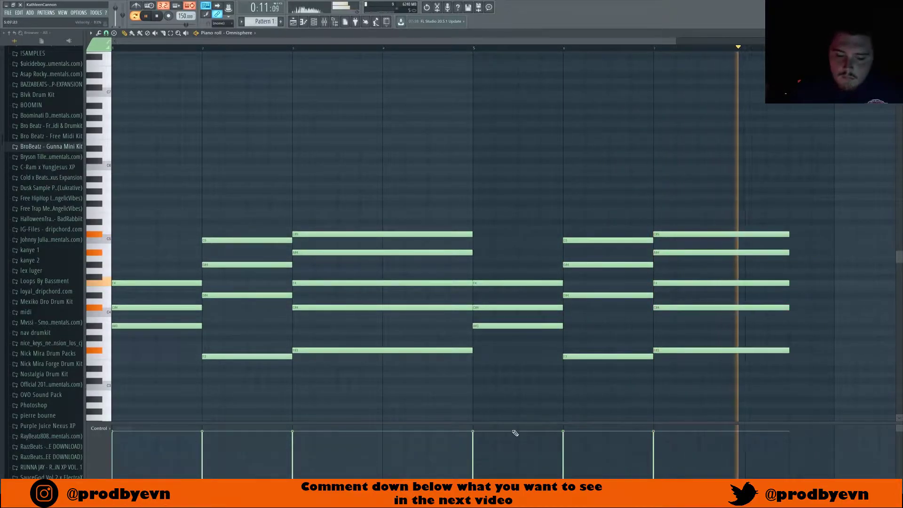
# - Fill the second half of bar 8 with a half-bar chord of C5, G#4 and G#3
pyautogui.press('space')
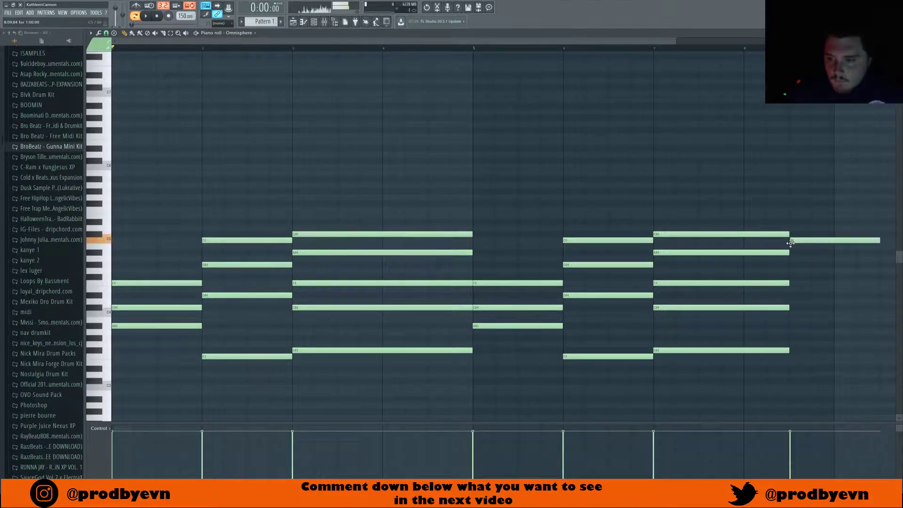
pyautogui.press('space')
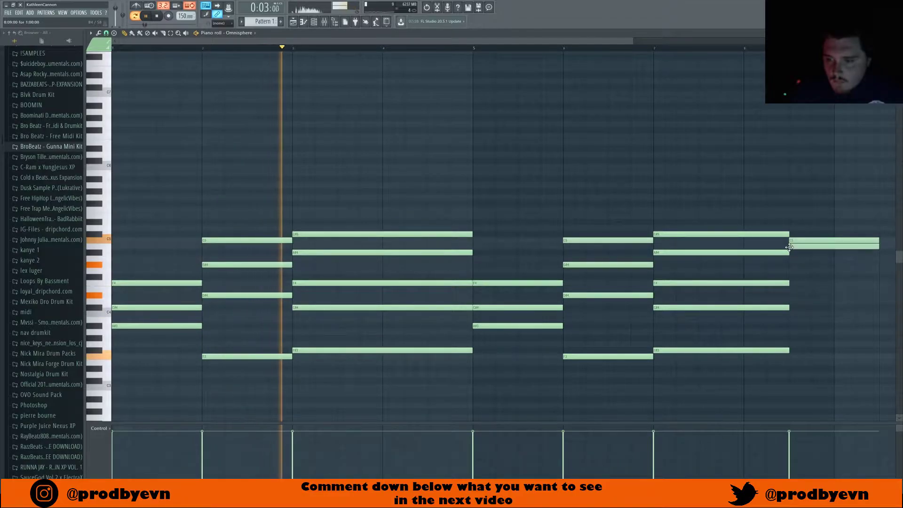
pyautogui.click(793, 265)
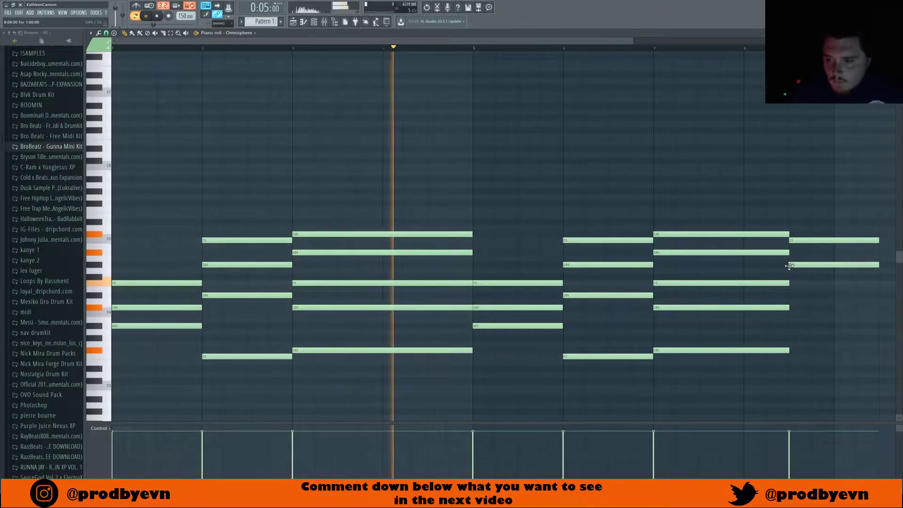
pyautogui.click(791, 338)
pyautogui.press('space')
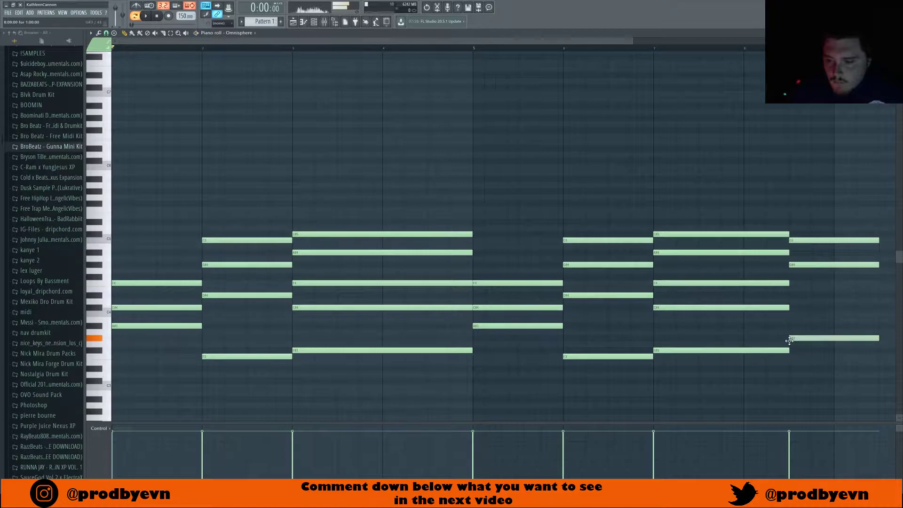
pyautogui.press('space')
pyautogui.moveTo(831, 347); pyautogui.dragTo(833, 345)
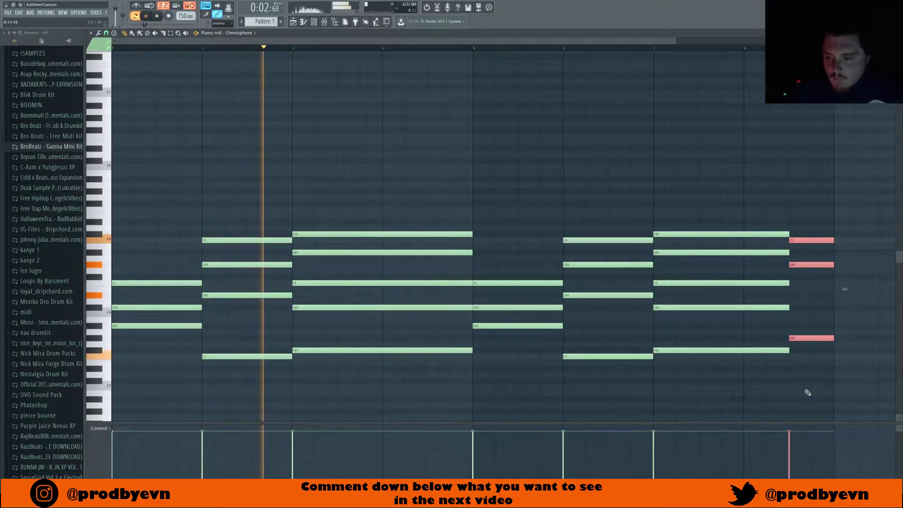
pyautogui.keyDown('ctrl'); pyautogui.click(763, 397); pyautogui.keyUp('ctrl')
# - Lower the velocity of all chord notes slightly and transpose them up one octave
pyautogui.moveTo(856, 165); pyautogui.dragTo(137, 361)
pyautogui.scroll(-5, 343, 350)
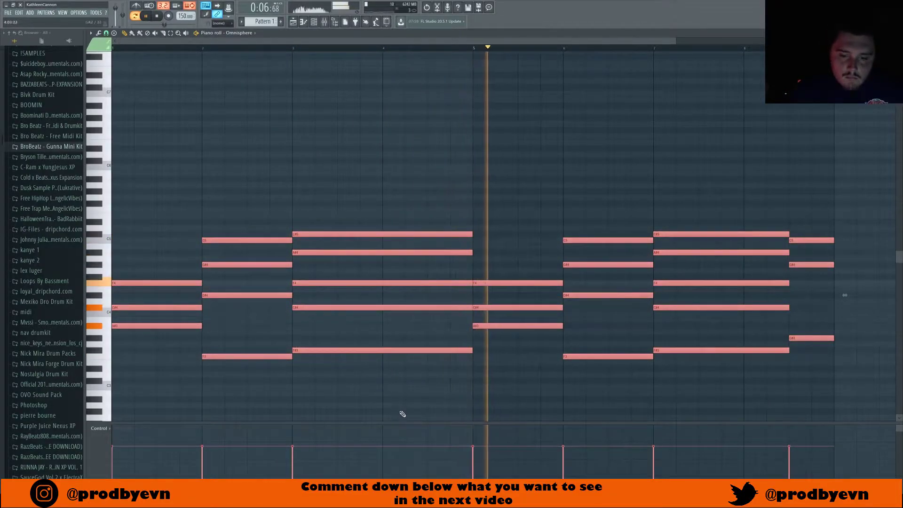
pyautogui.click(478, 412)
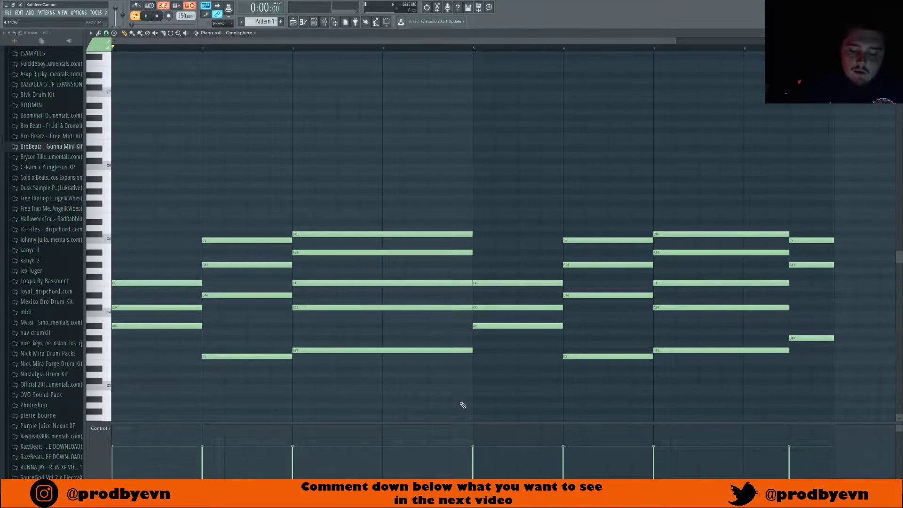
pyautogui.hotkey('ctrl', 'Up')
# - Start a melody above the chords with quarter-bar notes A#6 at the end of bar 1, and G#6 and F#6 in bar 2
pyautogui.click(186, 105)
pyautogui.press('space')
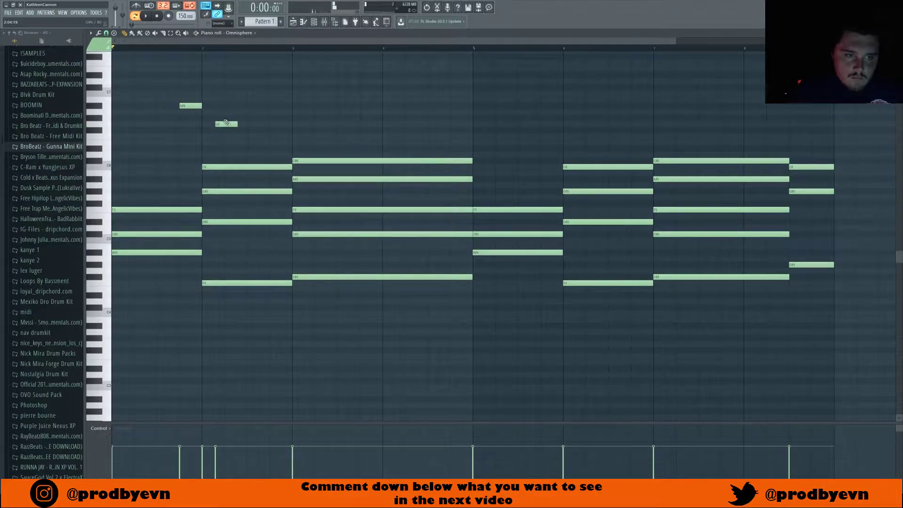
pyautogui.rightClick(234, 125)
pyautogui.moveTo(223, 118); pyautogui.dragTo(221, 118)
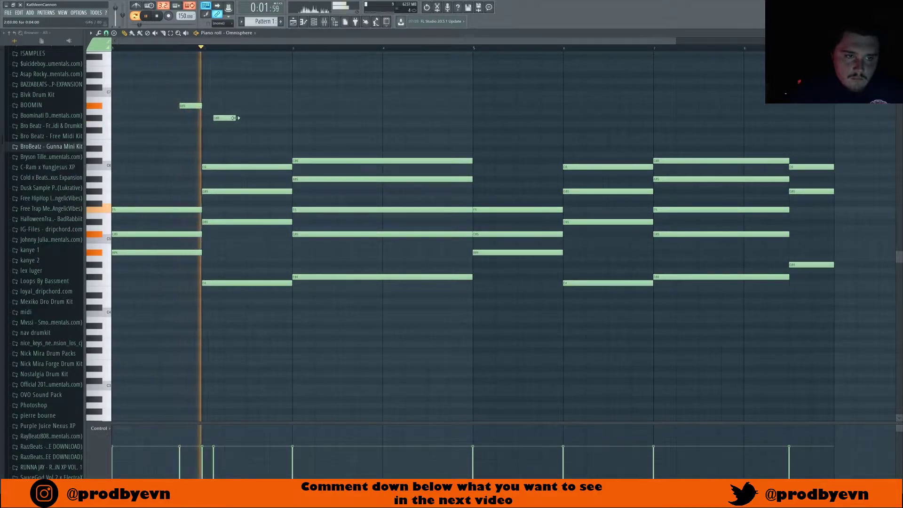
pyautogui.press('space')
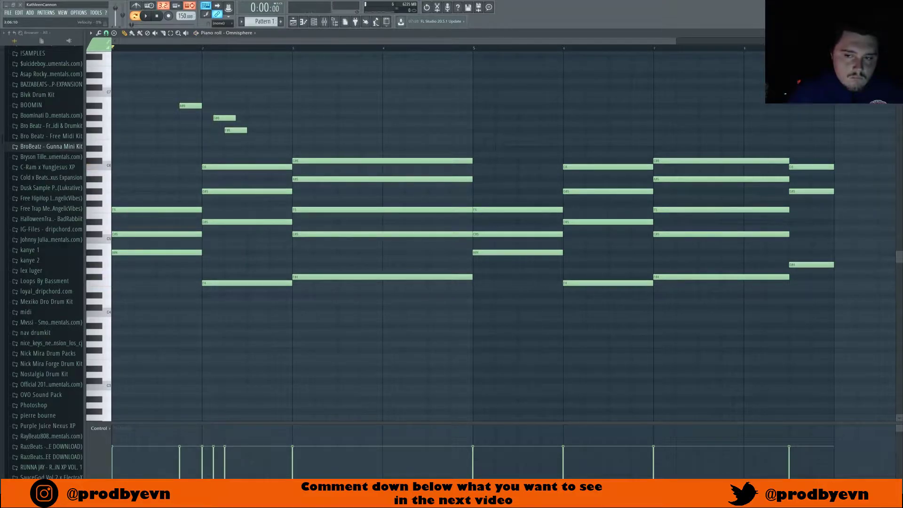
# - Play the melody against the chords and shift the G#6 note slightly earlier in bar 2
pyautogui.press('space')
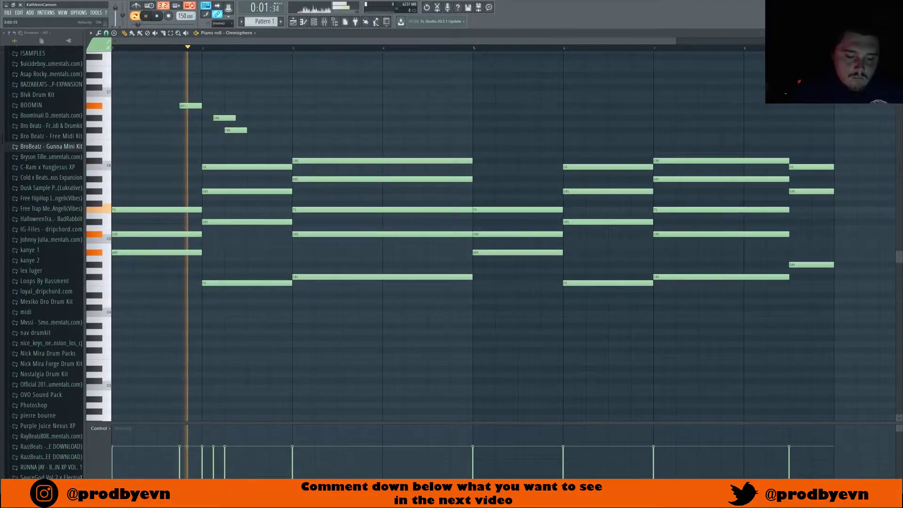
pyautogui.press('space')
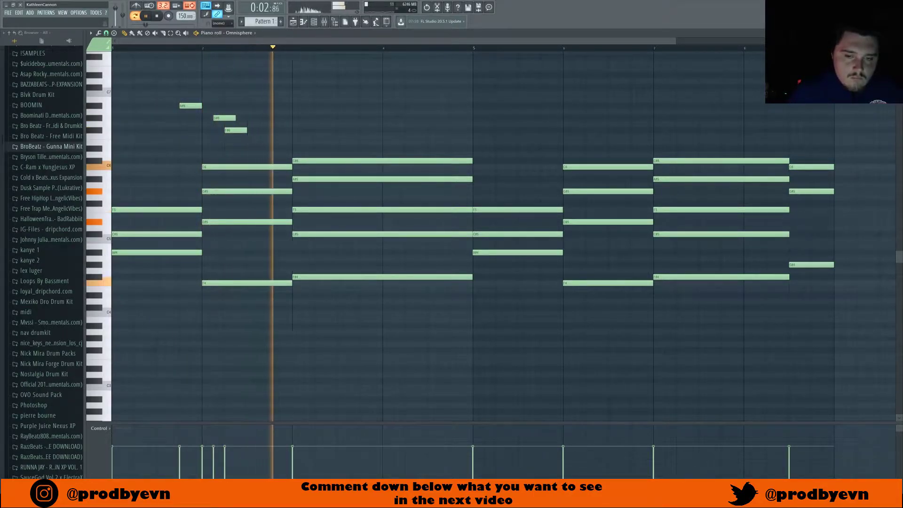
pyautogui.press('space')
pyautogui.press('space')
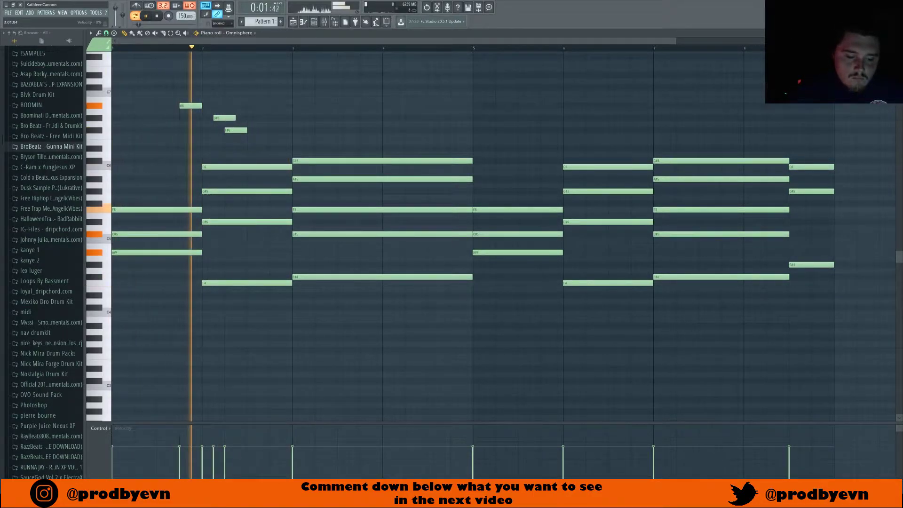
pyautogui.press('space')
pyautogui.press('space')
pyautogui.moveTo(221, 118); pyautogui.dragTo(216, 118)
# - Follow the G#6 note with closely overlapping F#6, F6 and F#6 notes in the first half of bar 2
pyautogui.press('space')
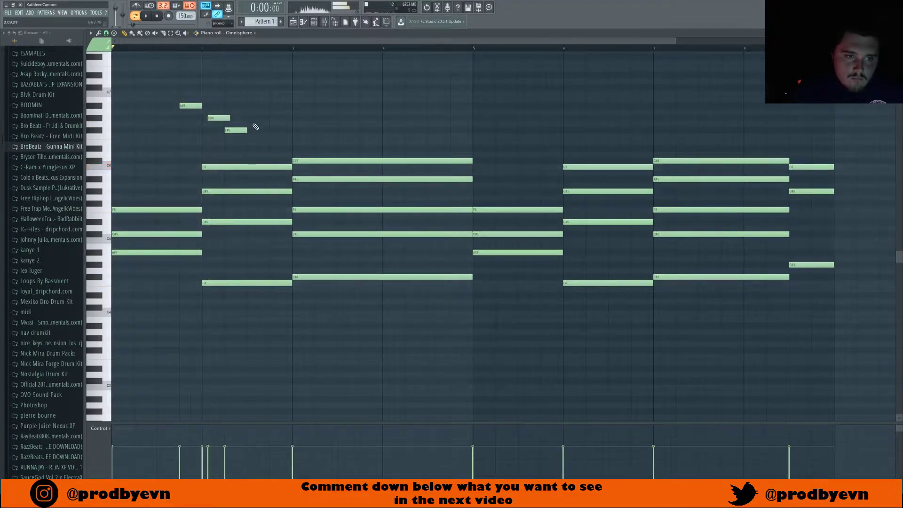
pyautogui.press('space')
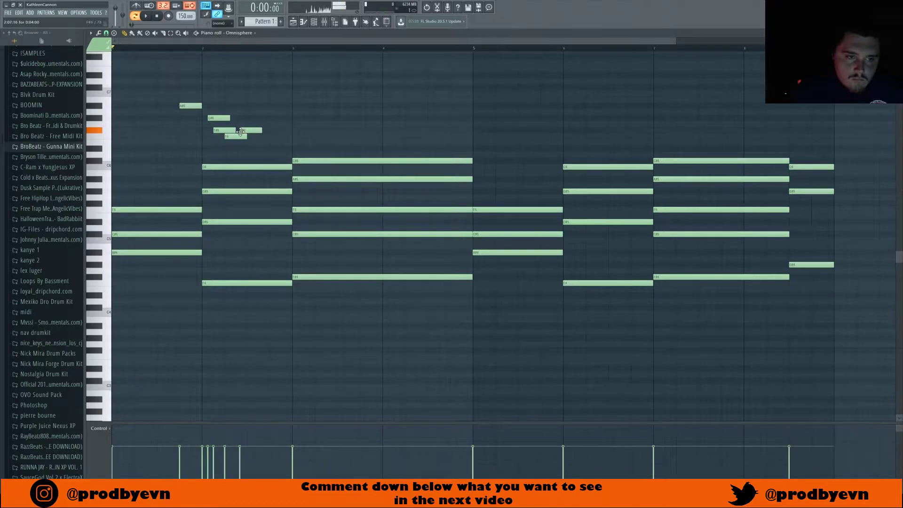
pyautogui.moveTo(238, 132); pyautogui.dragTo(235, 132)
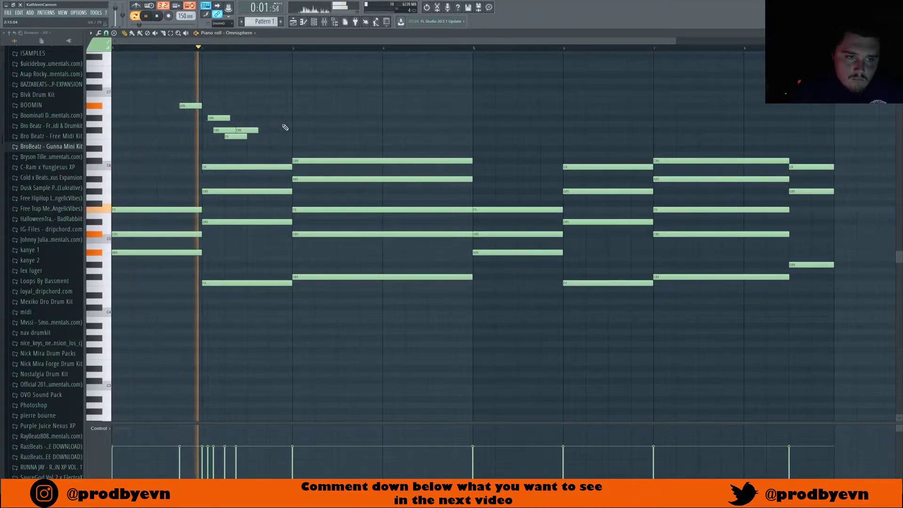
# - Continue the melody through the end of bar 2 with the descending notes F#6, F6 and D#6
pyautogui.press('space')
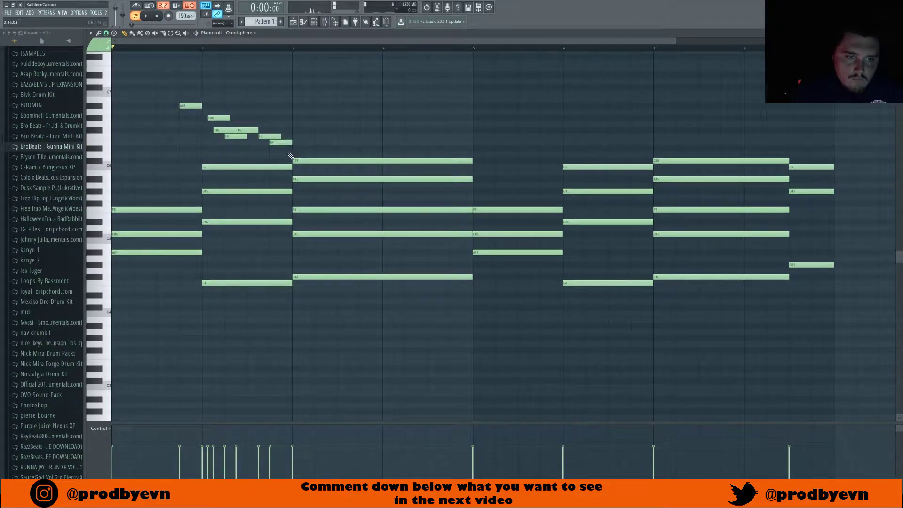
pyautogui.press('space')
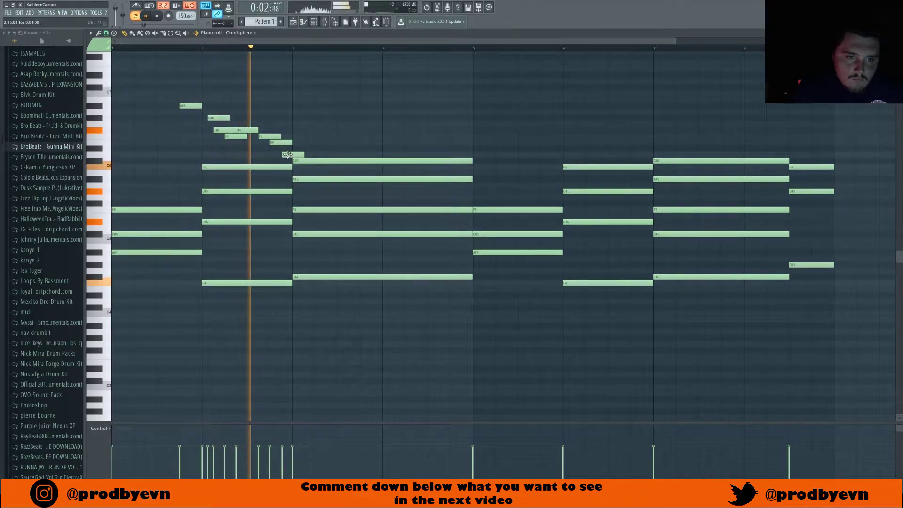
pyautogui.press('space')
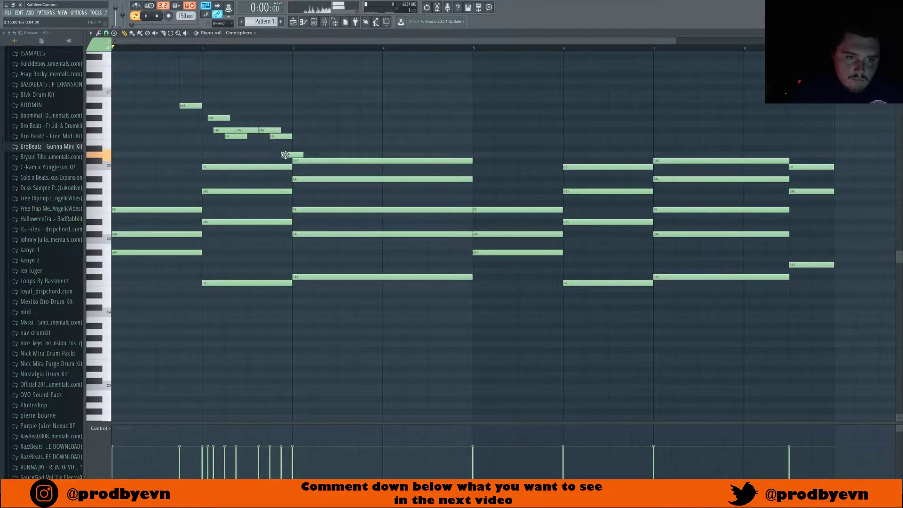
pyautogui.press('space')
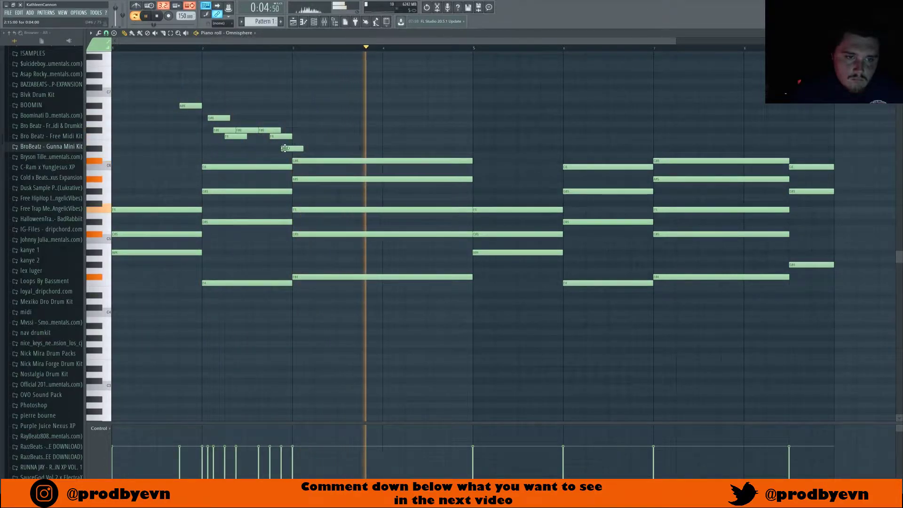
# - Add a very short F#6 grace note at the start of bar 2 and shorten the G#6 note beside it
pyautogui.moveTo(206, 130)
pyautogui.mouseDown()
pyautogui.moveTo(214, 116)
pyautogui.moveTo(213, 141)
pyautogui.mouseUp()
pyautogui.hotkey('ctrl', 'l')
pyautogui.rightClick(215, 150)
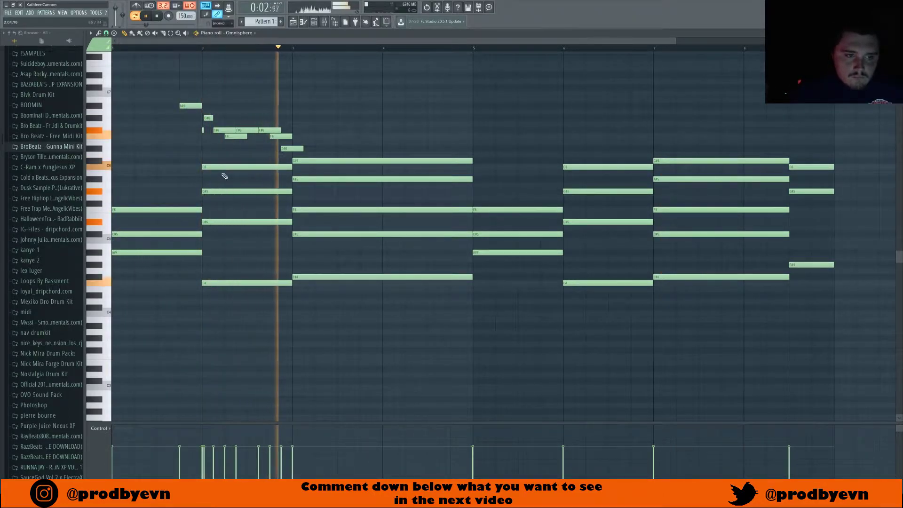
pyautogui.click(208, 119)
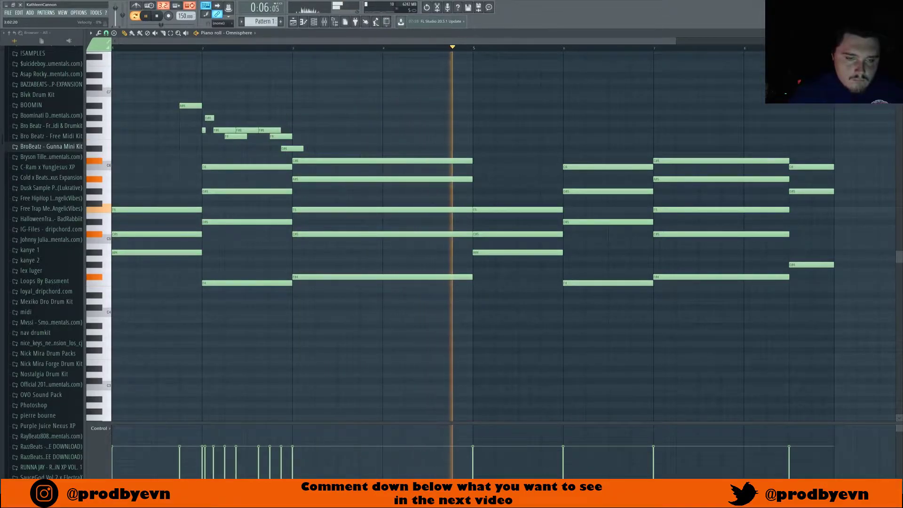
# - Trim the overlapping F#6, F6 and D#6 melody notes in bar 2 with quick legato so each ends where another begins
pyautogui.moveTo(304, 109); pyautogui.dragTo(235, 153)
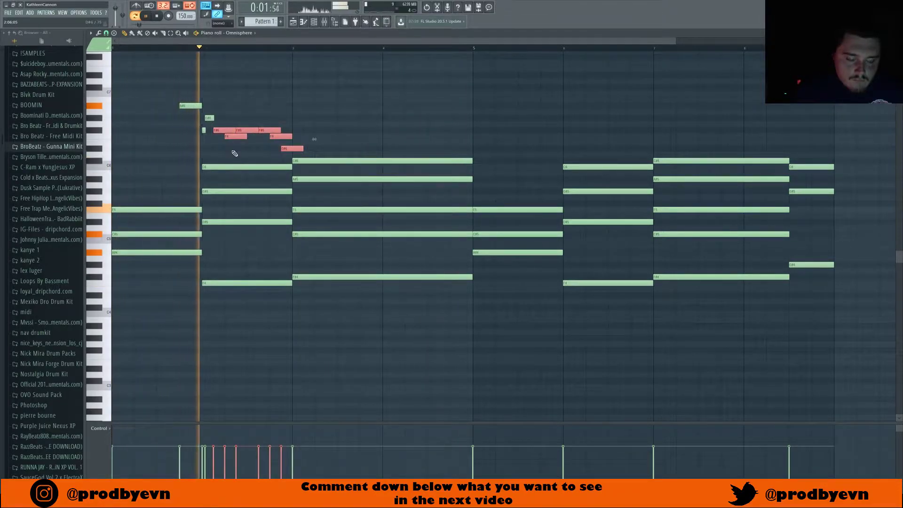
pyautogui.hotkey('ctrl', 'l')
pyautogui.keyDown('ctrl'); pyautogui.click(250, 147); pyautogui.keyUp('ctrl')
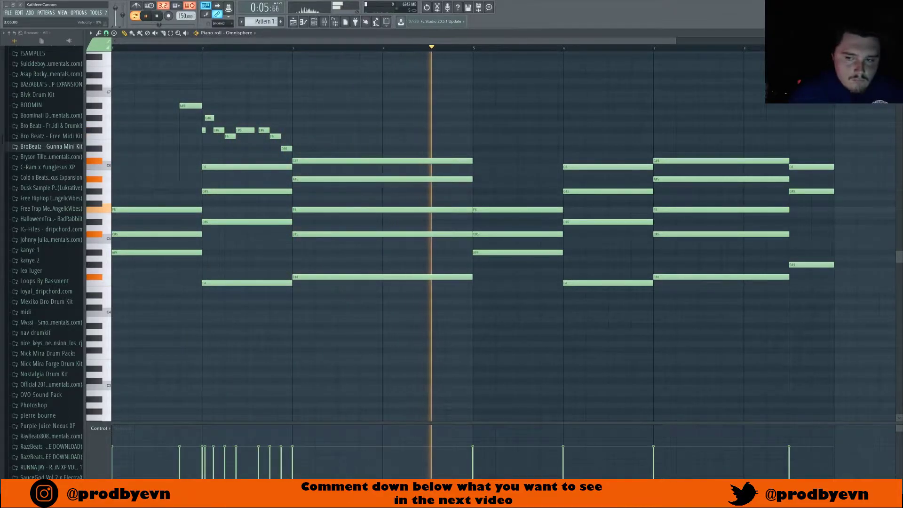
pyautogui.press('space')
# - Add a descending C#7, A#6 and G#6 melody phrase from bar 3 to the start of bar 4, checking it against playback
pyautogui.click(342, 105)
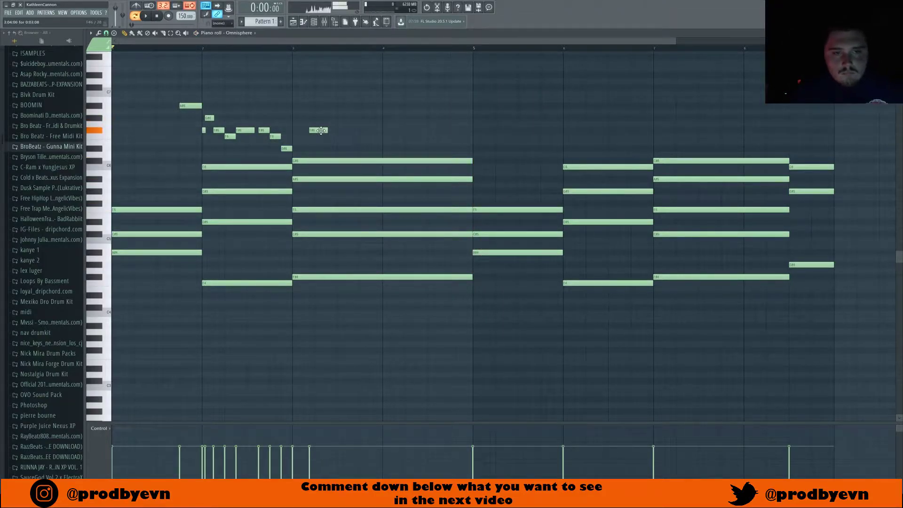
pyautogui.press('space')
pyautogui.moveTo(328, 121); pyautogui.dragTo(326, 84)
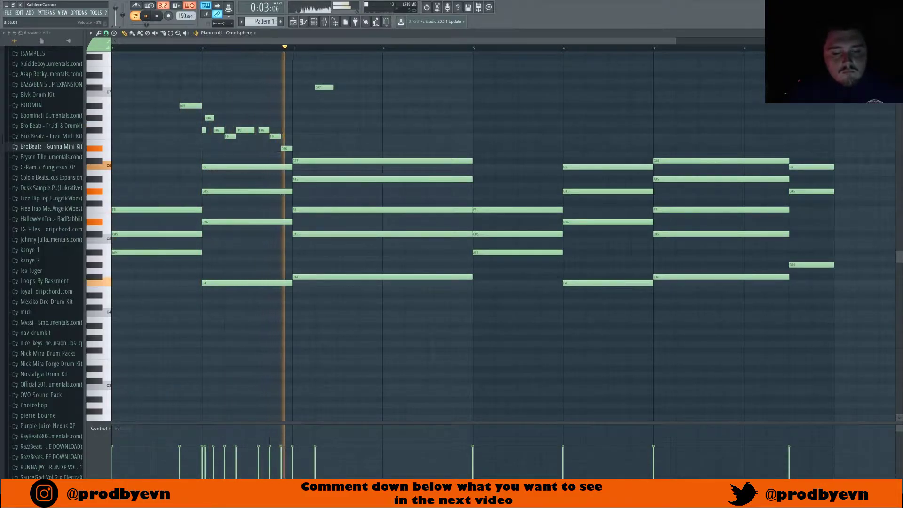
pyautogui.press('space')
pyautogui.press('space')
pyautogui.click(343, 105)
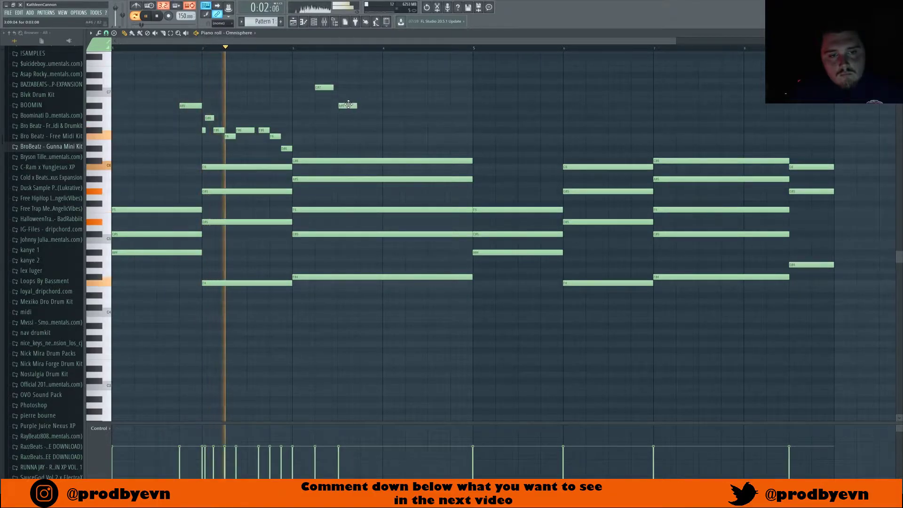
pyautogui.click(366, 118)
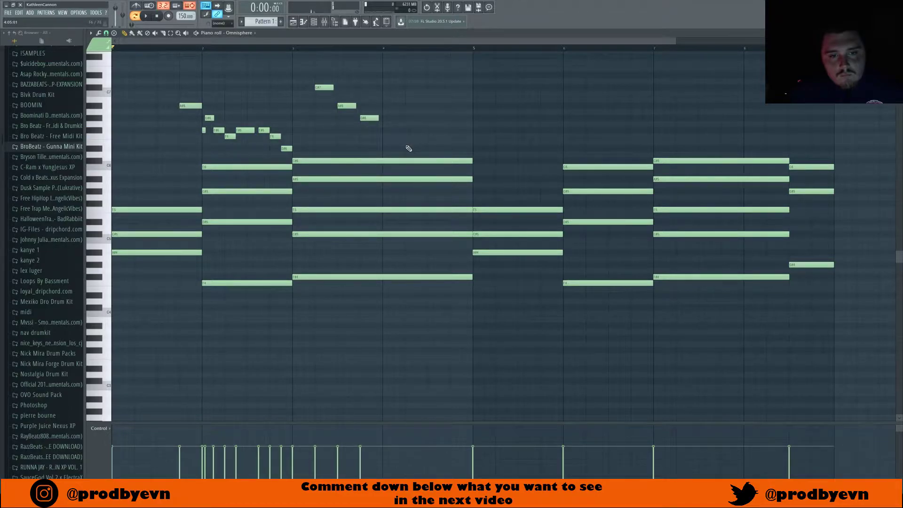
# - Continue the melody in bar 4 with F6 and D#6, followed by overlapping D#7, C#7, A#6 and G#6 notes ending at the bar line
pyautogui.press('space')
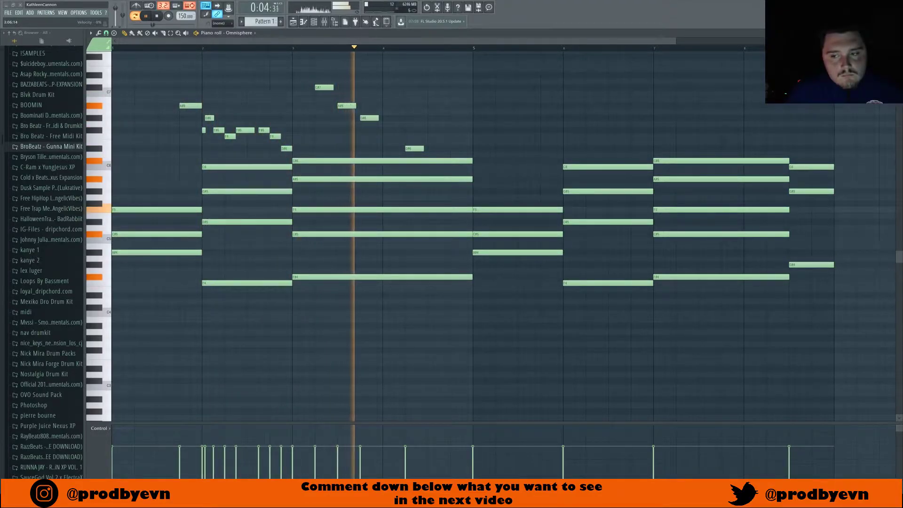
pyautogui.press('space')
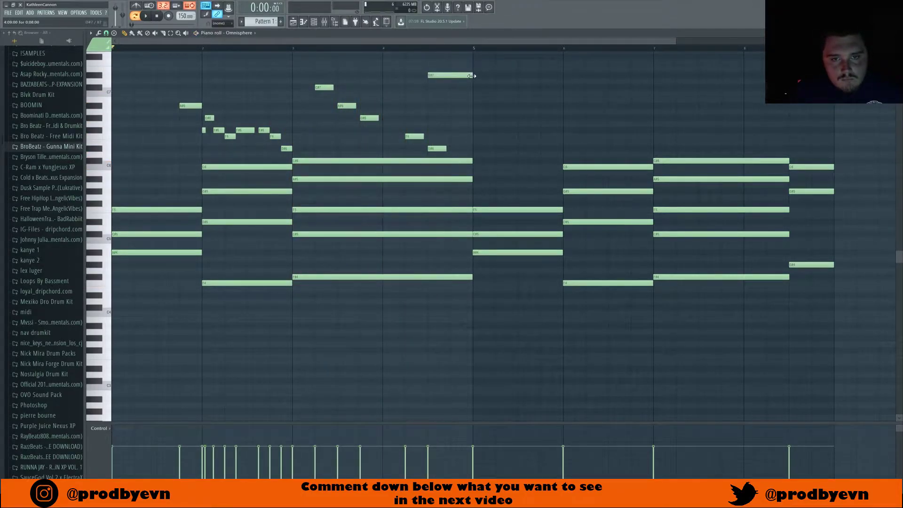
pyautogui.press('space')
pyautogui.moveTo(483, 87); pyautogui.dragTo(473, 88)
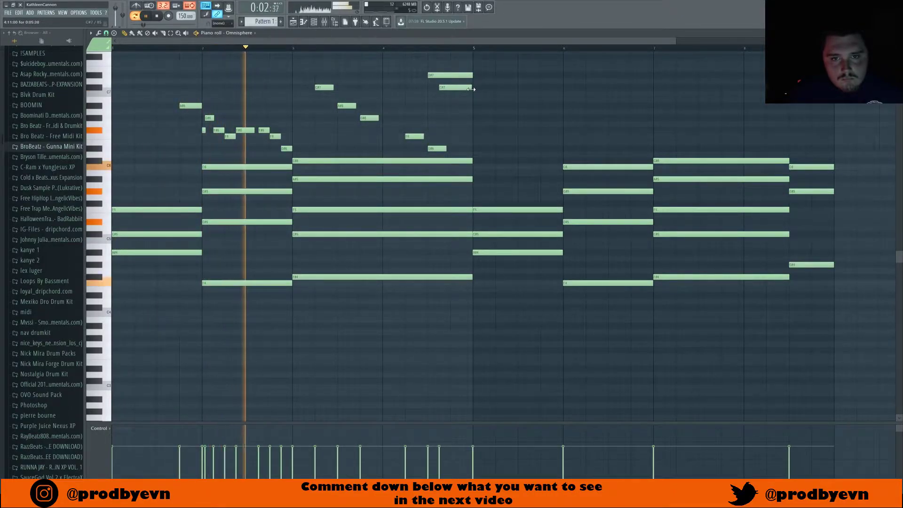
pyautogui.click(451, 106)
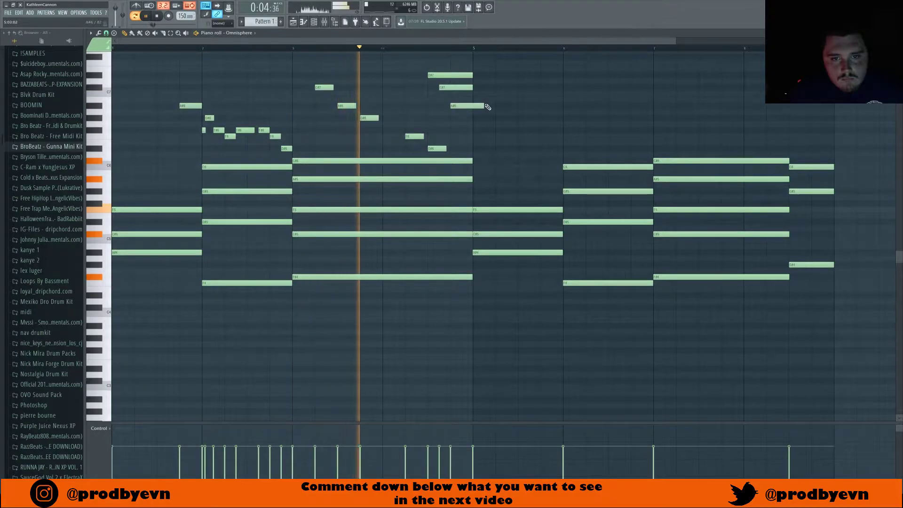
pyautogui.moveTo(484, 106)
pyautogui.mouseDown()
pyautogui.moveTo(461, 109)
pyautogui.moveTo(473, 120)
pyautogui.mouseUp()
pyautogui.press('space')
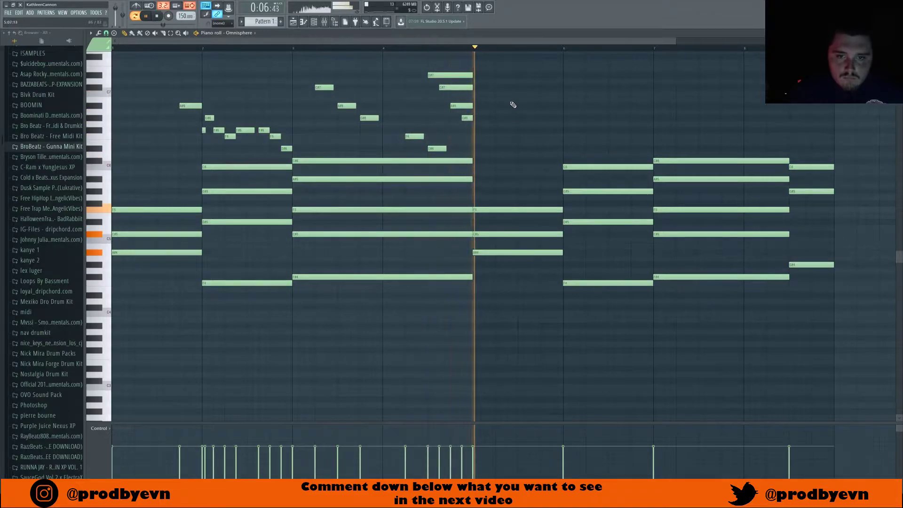
# - Repeat the bar 1–2 melody phrase across bars 5 and 6 and add a lower counter-melody through bar 8
pyautogui.moveTo(298, 79); pyautogui.dragTo(205, 130)
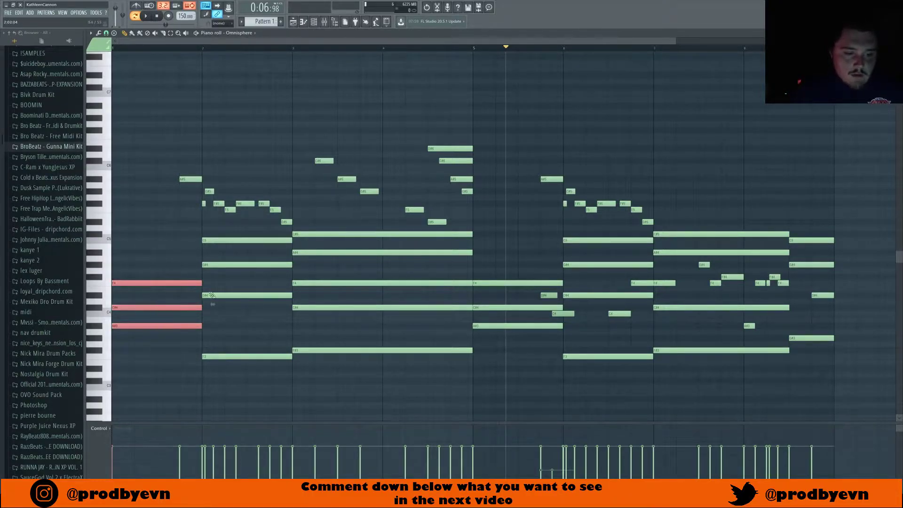
# - Strum all the chord notes across the eight bars and narrow the velocity variation of the notes
pyautogui.moveTo(352, 208); pyautogui.dragTo(346, 287)
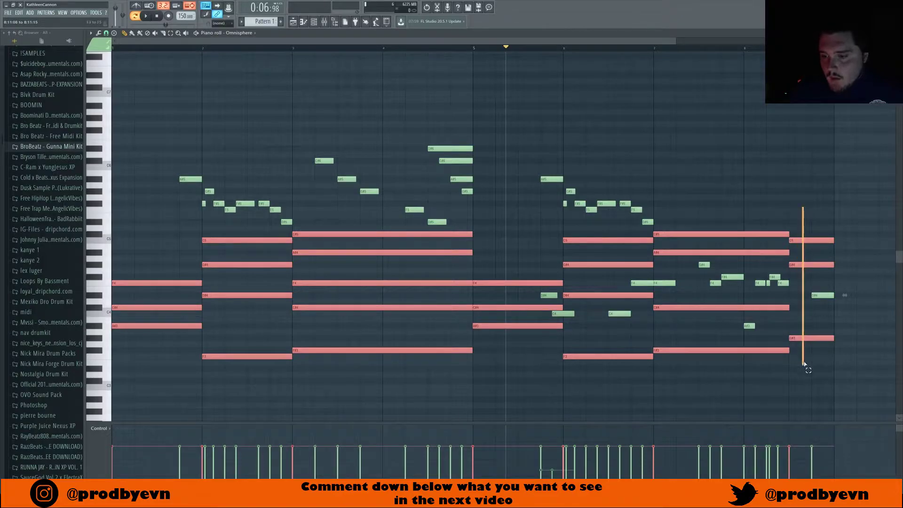
pyautogui.hotkey('alt', 's')
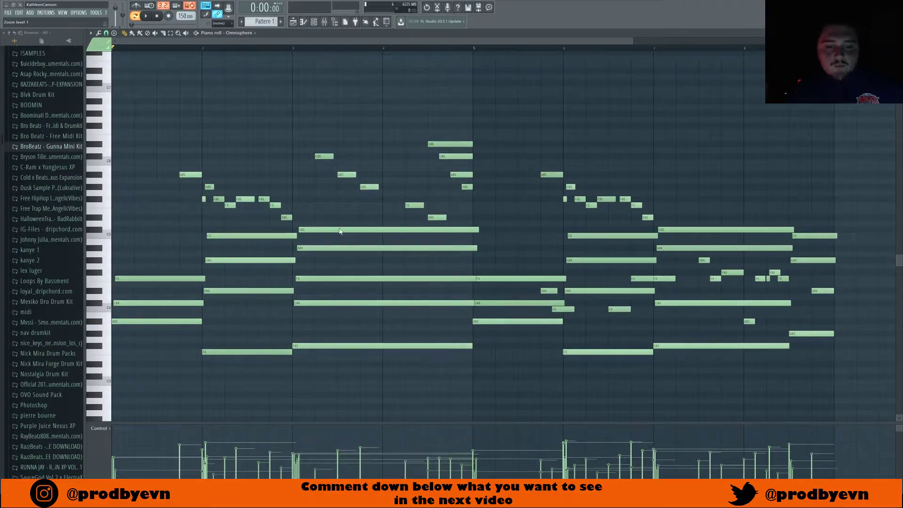
pyautogui.moveTo(435, 282)
pyautogui.mouseDown()
pyautogui.moveTo(435, 304)
pyautogui.moveTo(436, 297)
pyautogui.mouseUp()
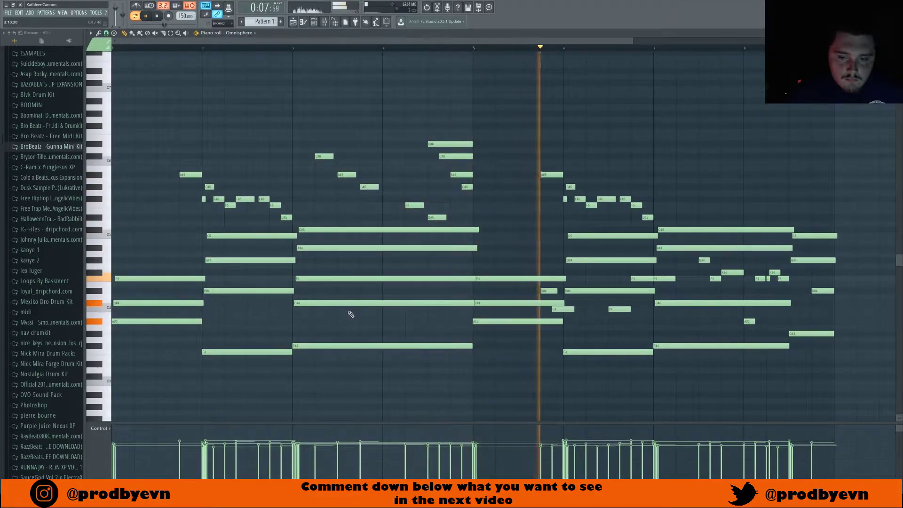
# - Lower the velocity of the two low counter-melody notes at the end of bar 5
pyautogui.click(560, 309)
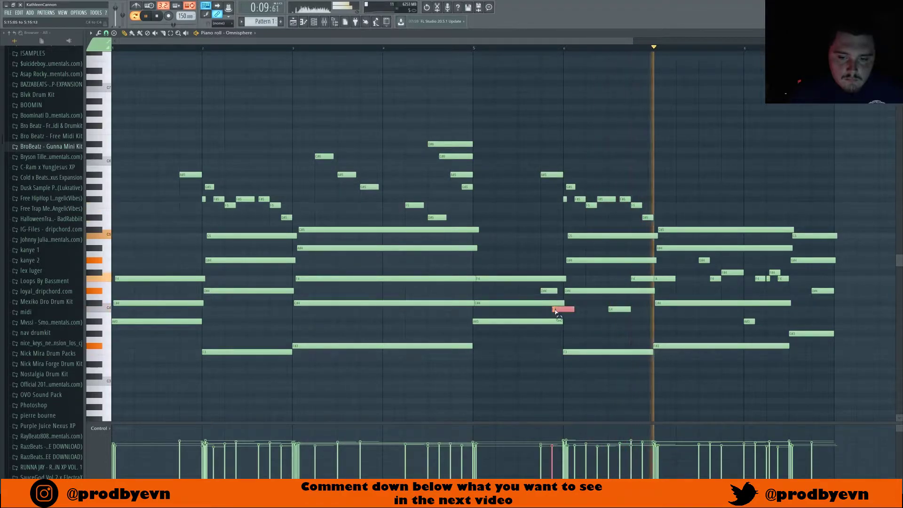
pyautogui.keyDown('ctrl'); pyautogui.keyDown('shift'); pyautogui.click(544, 291); pyautogui.keyUp('shift'); pyautogui.keyUp('ctrl')
pyautogui.scroll(-4, 556, 305)
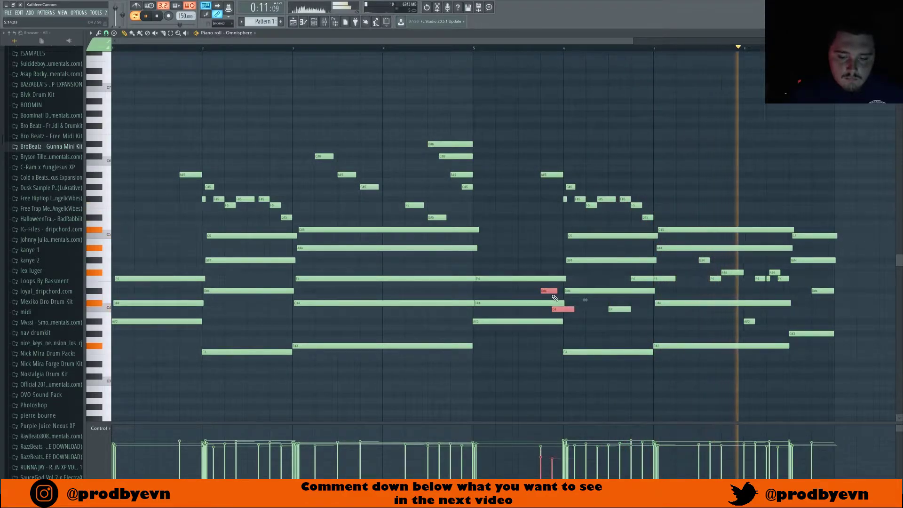
pyautogui.keyDown('ctrl'); pyautogui.click(596, 323); pyautogui.keyUp('ctrl')
pyautogui.press('space')
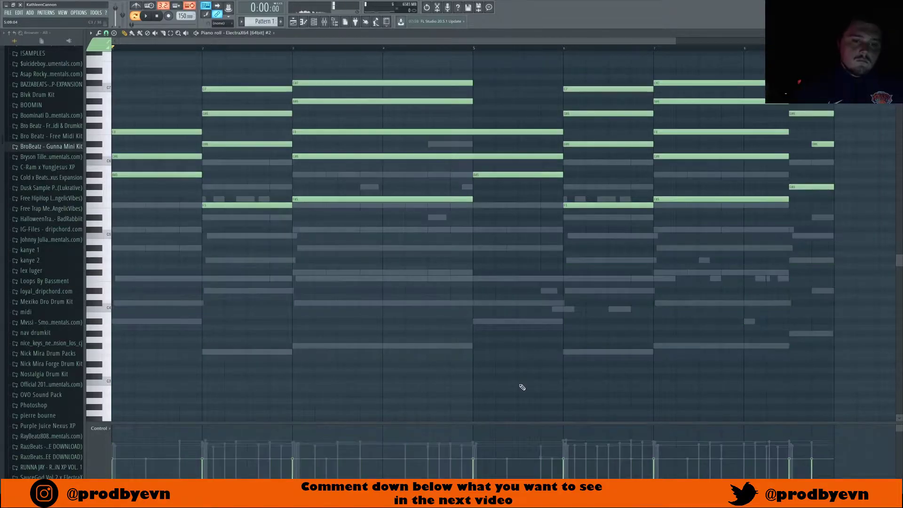
# - Audition the ElectraX64 #2 part on its own with the Omnisphere channel muted
pyautogui.press('space')
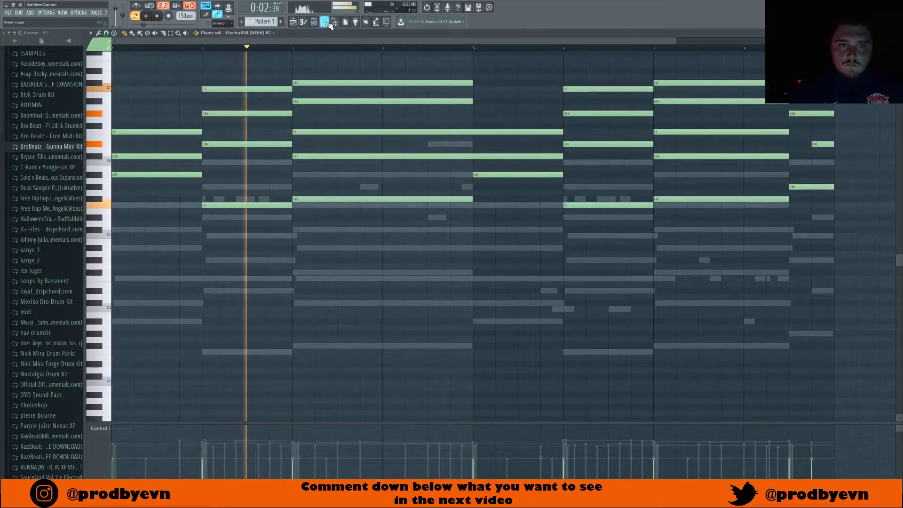
pyautogui.press('F6')
pyautogui.click(196, 312)
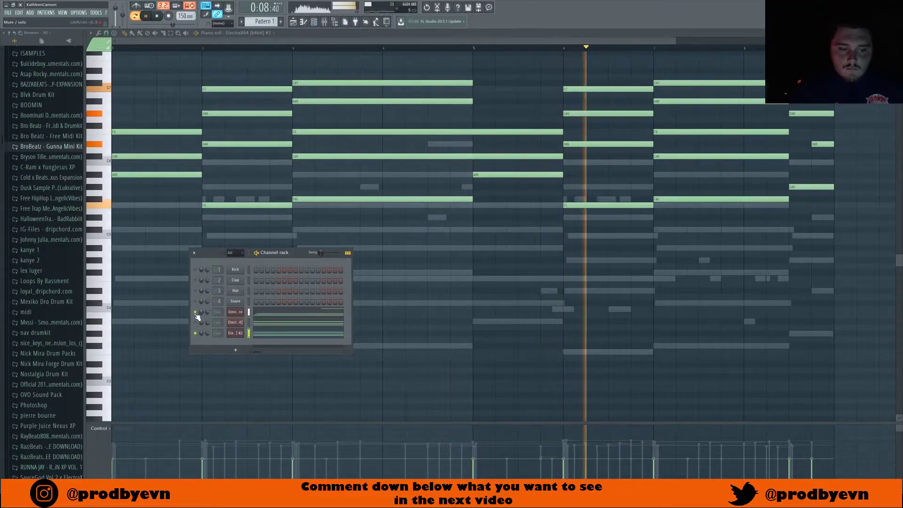
pyautogui.press('space')
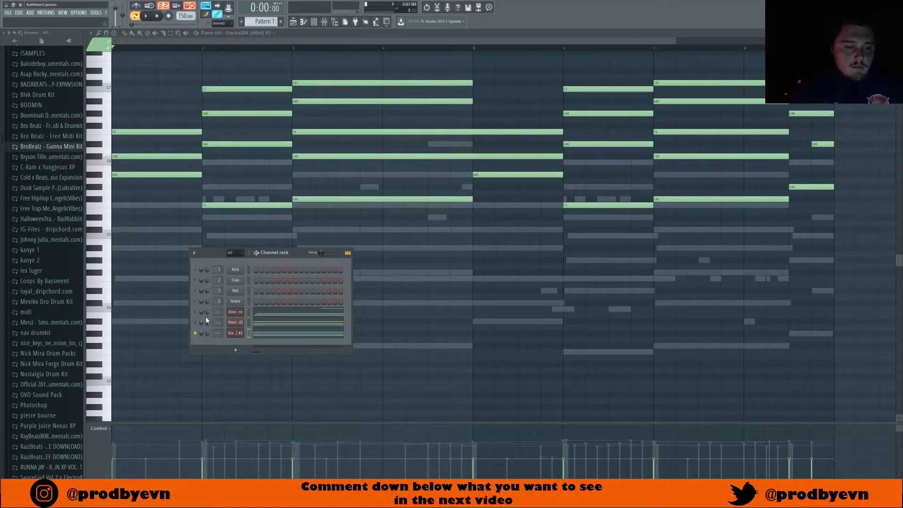
pyautogui.press('F6')
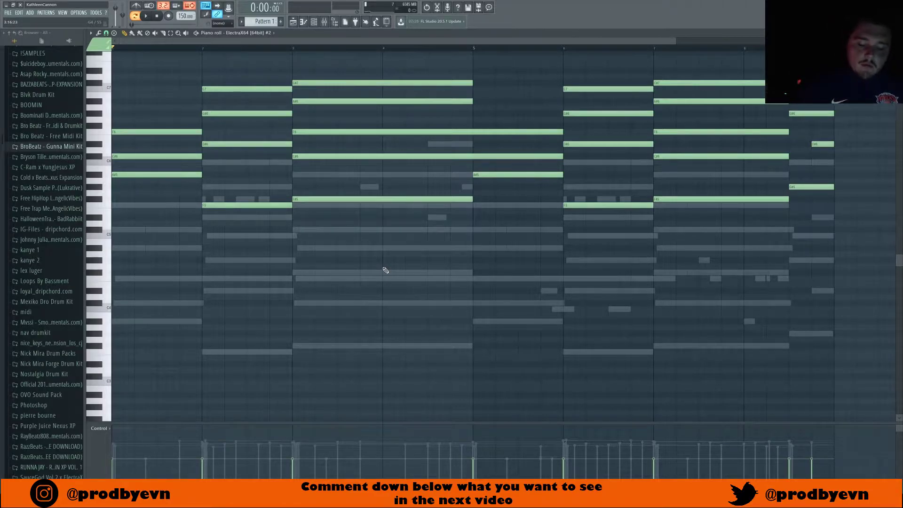
# - Add a second Omnisphere channel with the Arp - Widow patch and play it back on its own
pyautogui.press('space')
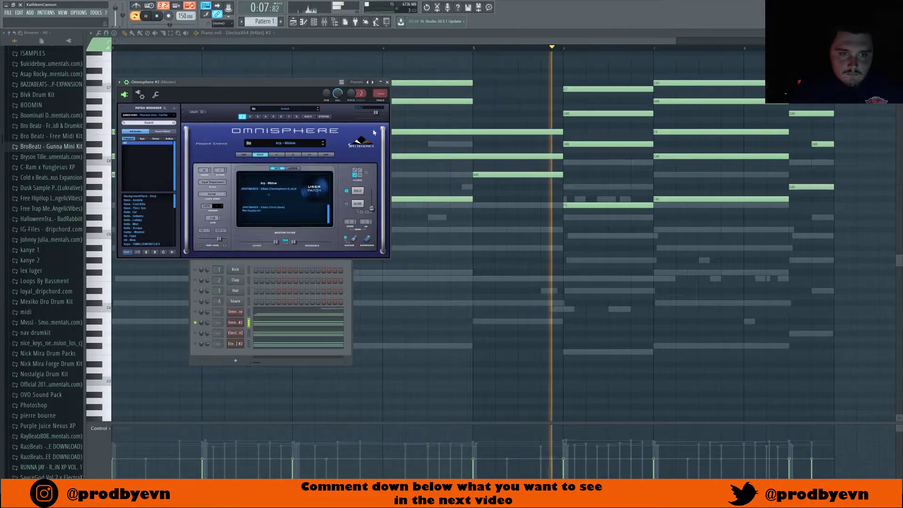
pyautogui.click(388, 83)
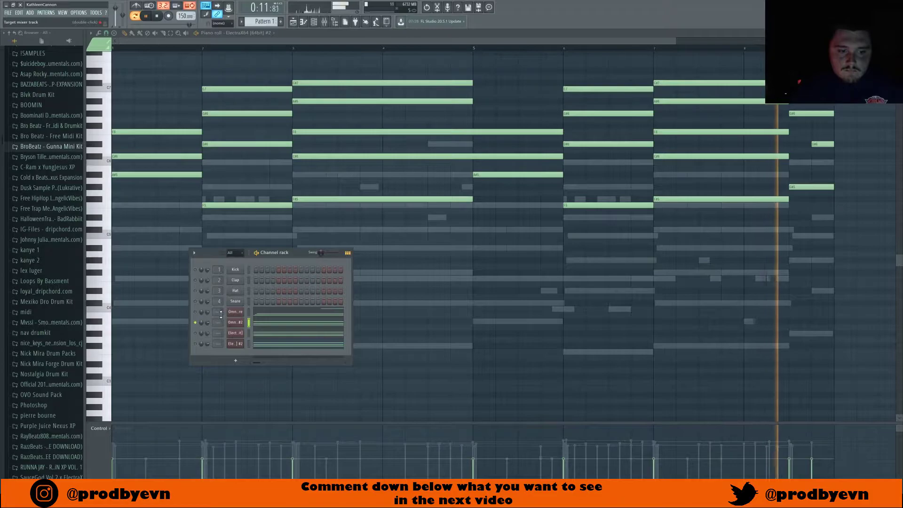
pyautogui.press('space')
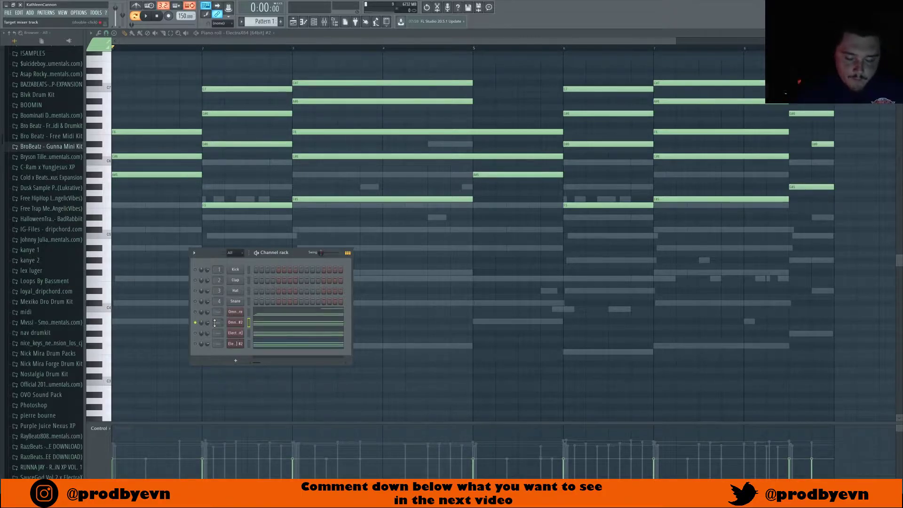
# - Route the two Omnisphere and two ElectraX64 channels to mixer tracks 20 to 23 during playback
pyautogui.press('space')
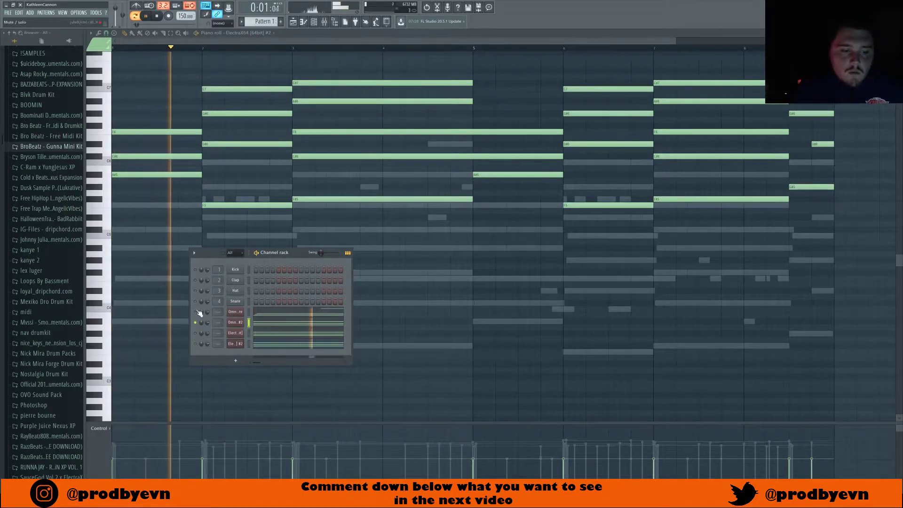
pyautogui.moveTo(215, 323)
pyautogui.mouseDown()
pyautogui.moveTo(218, 291)
pyautogui.moveTo(218, 327)
pyautogui.moveTo(218, 311)
pyautogui.mouseUp()
pyautogui.moveTo(218, 344); pyautogui.dragTo(218, 322)
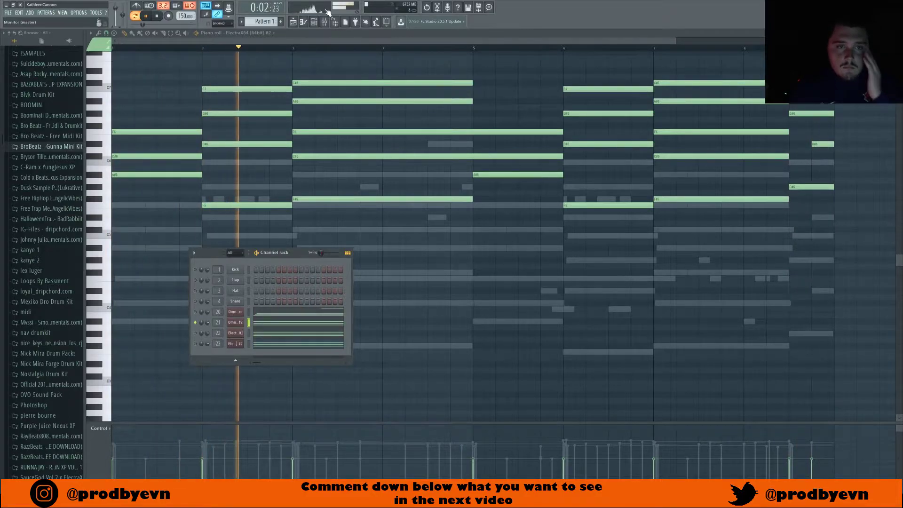
# - Insert Gross Beat on mixer track 21 and load its Default preset
pyautogui.click(332, 23)
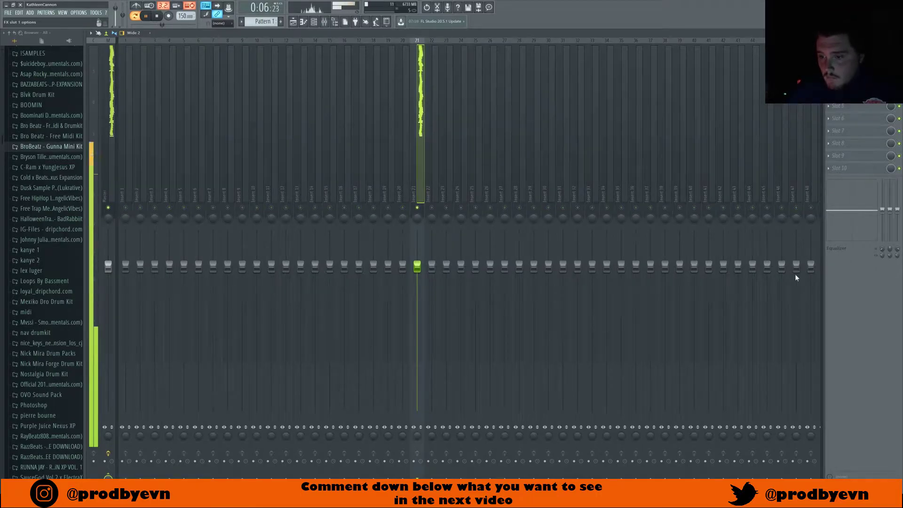
pyautogui.click(801, 364)
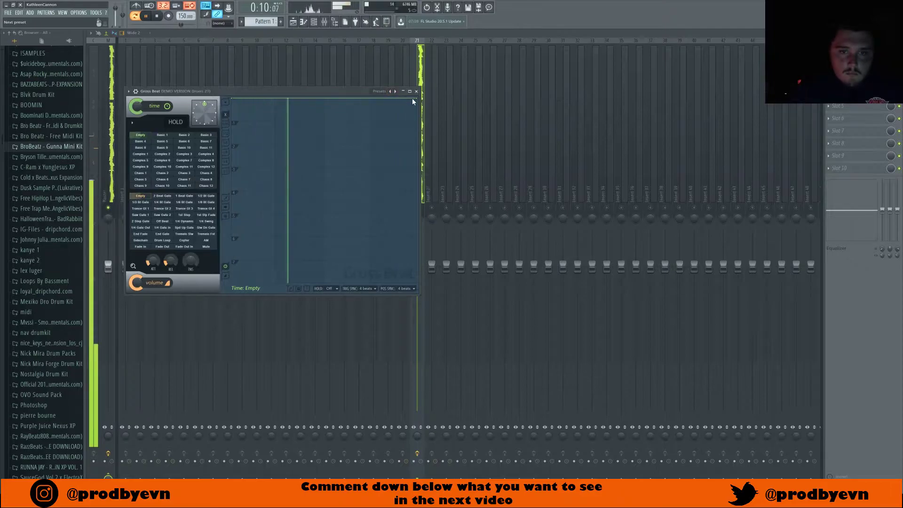
pyautogui.click(396, 91)
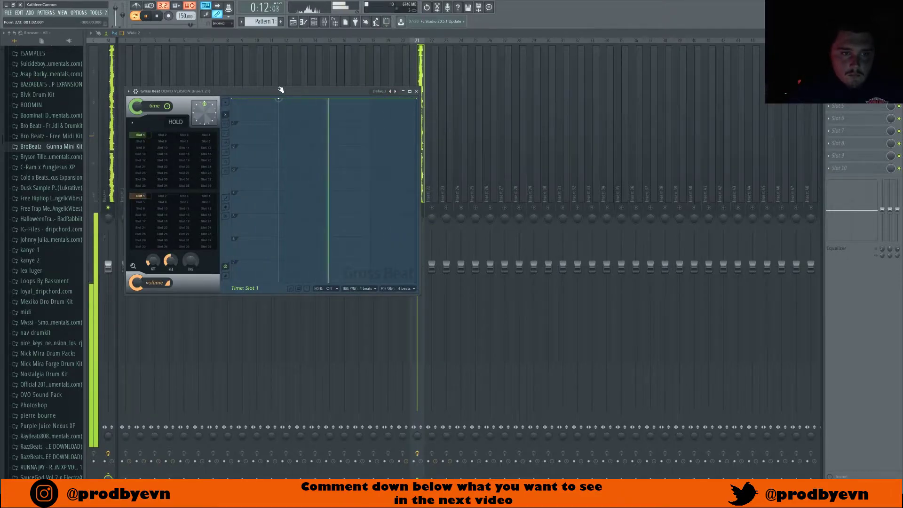
# - Shape Gross Beat's time envelope into a downward ramp from beat 2 to beat 3, using the enlarged editor, and audition it
pyautogui.press('space')
pyautogui.click(325, 144)
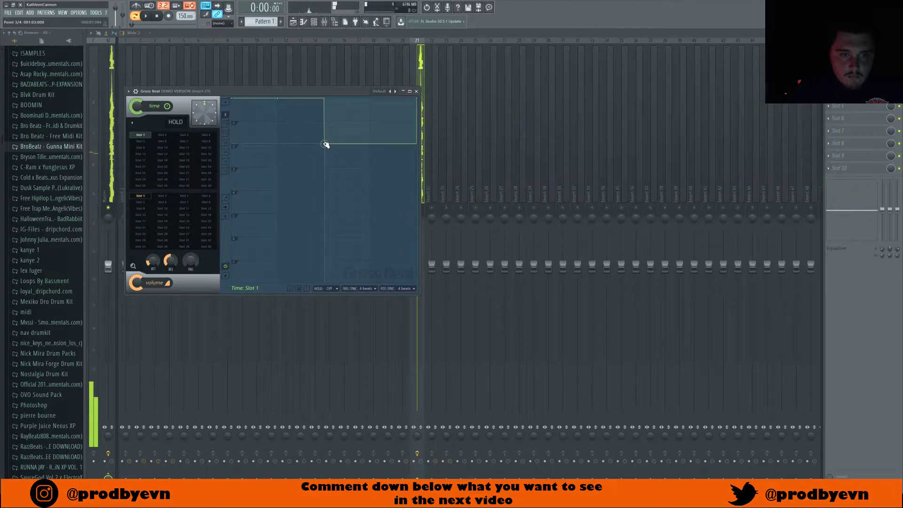
pyautogui.rightClick(327, 146)
pyautogui.click(341, 173)
pyautogui.click(409, 91)
pyautogui.press('space')
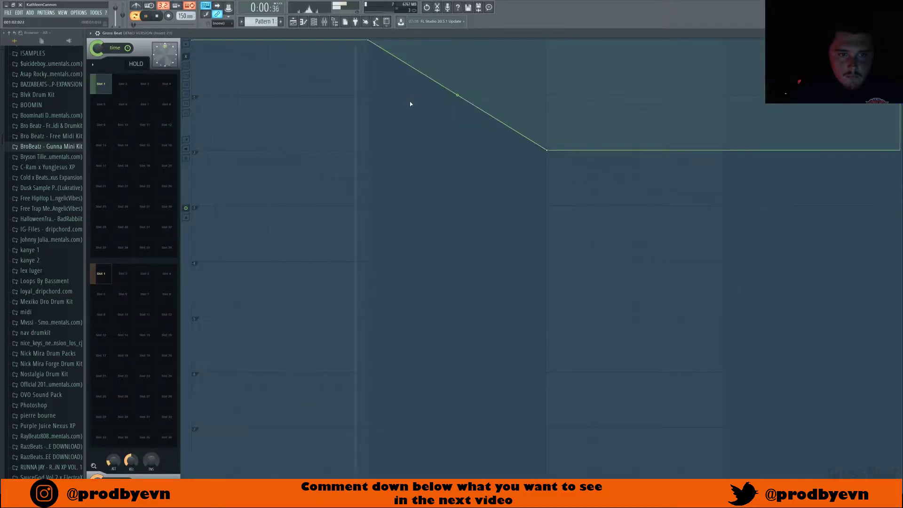
pyautogui.press('space')
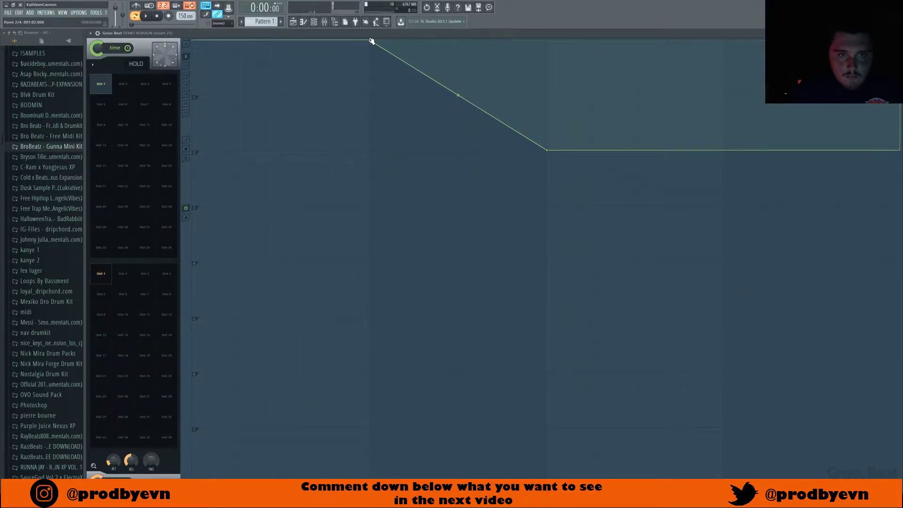
# - Align the ramp's end point to beat 3 and add a point there that returns the time envelope straight to the top
pyautogui.moveTo(550, 150); pyautogui.dragTo(547, 150)
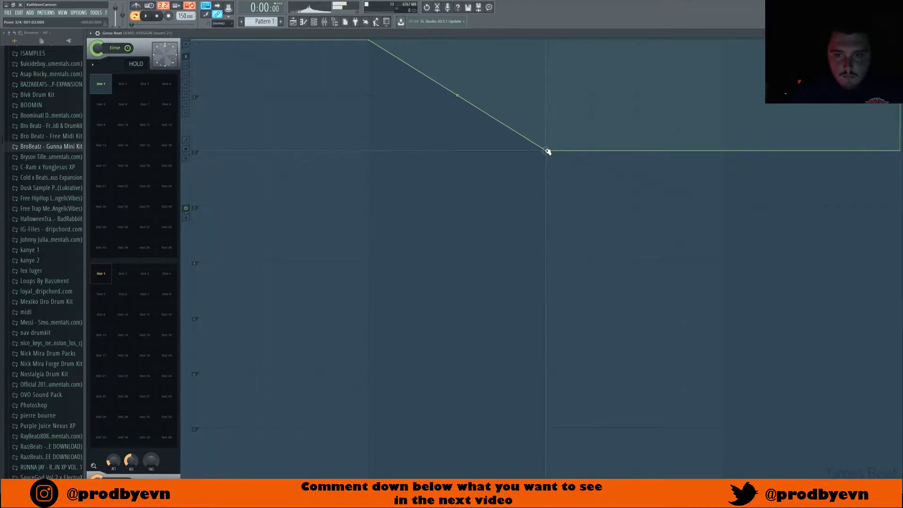
pyautogui.click(568, 131)
pyautogui.moveTo(568, 131); pyautogui.dragTo(547, 40)
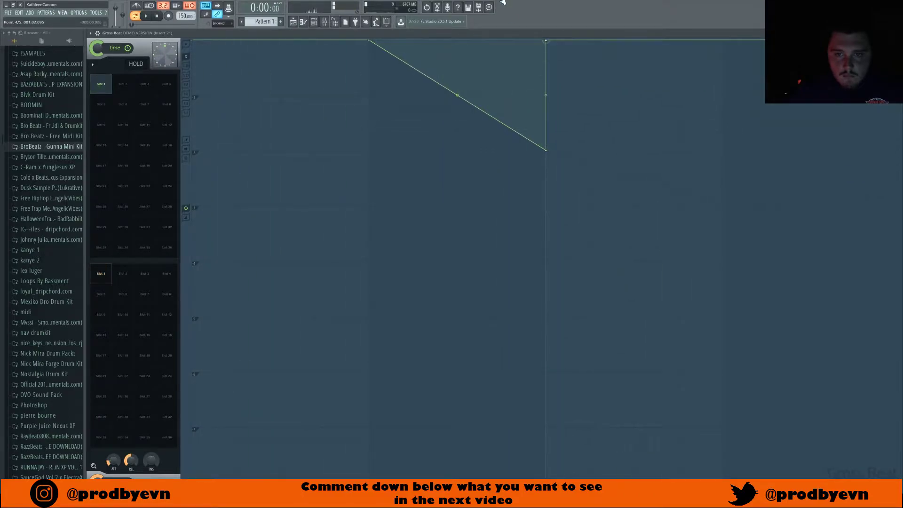
# - Add a time envelope point at beat 4 in Gross Beat, forming a deeper downward ramp from beat 3, and audition it
pyautogui.click(722, 206)
pyautogui.moveTo(723, 207); pyautogui.dragTo(723, 207)
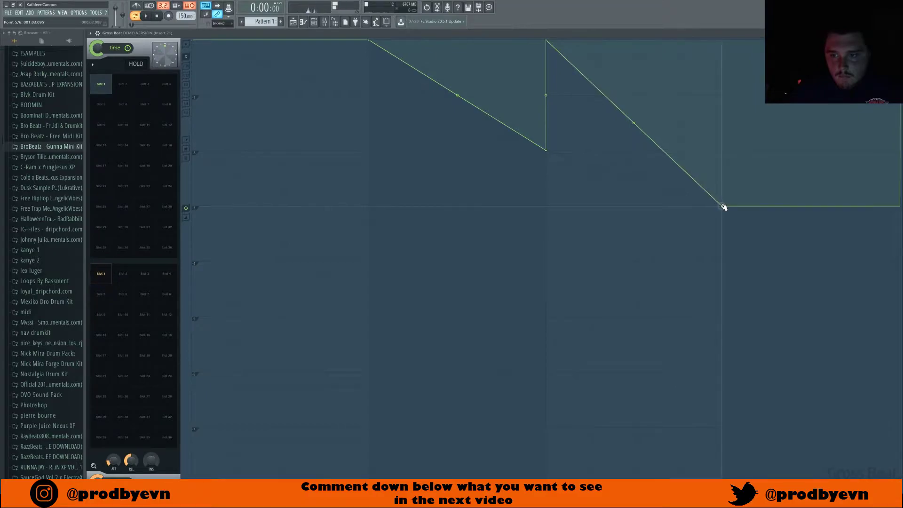
pyautogui.press('space')
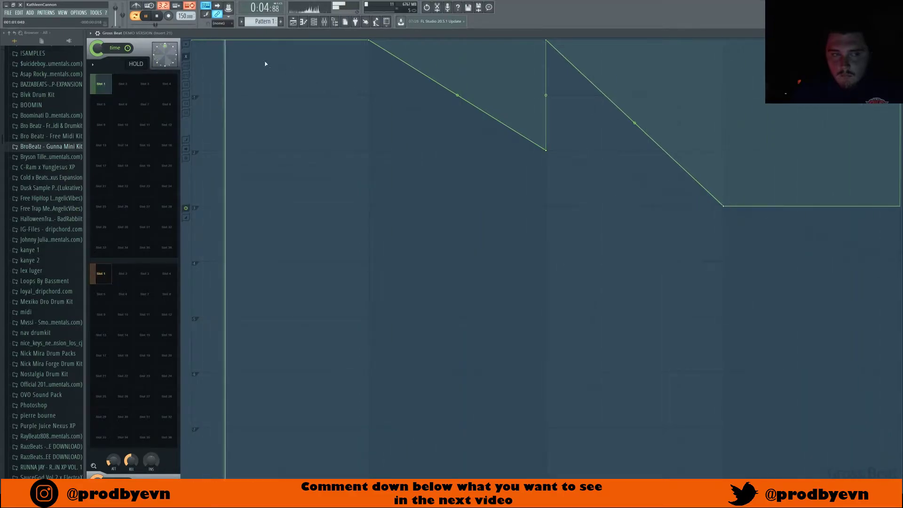
# - Transpose all the notes of Omnisphere #2 up one octave in the piano roll
pyautogui.click(314, 21)
pyautogui.click(278, 321)
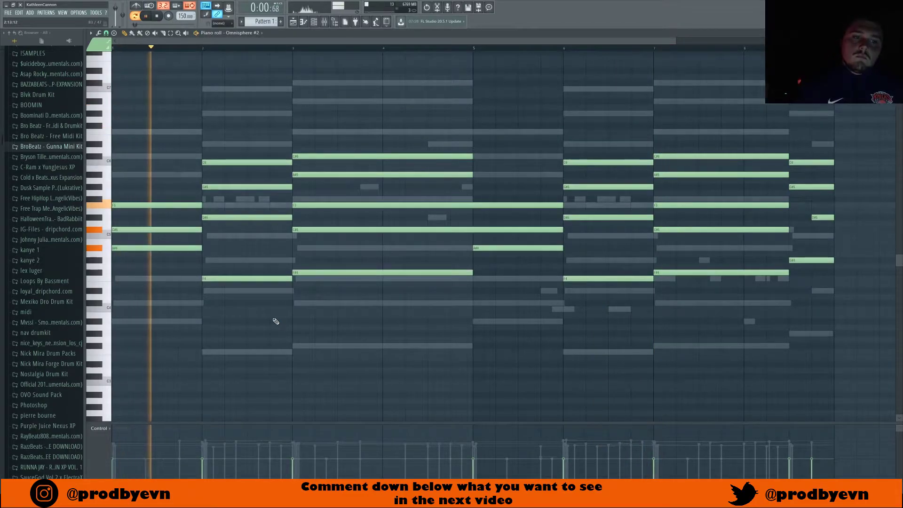
pyautogui.hotkey('ctrl', 'Up')
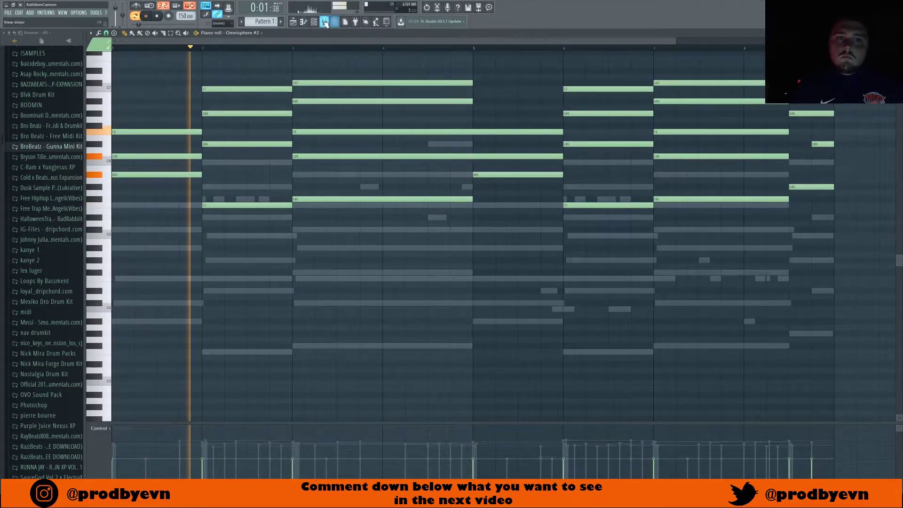
# - Lower the high band of mixer track 21's equalizer, audition the result and bring up the channel rack
pyautogui.press('F9')
pyautogui.moveTo(898, 211); pyautogui.dragTo(897, 228)
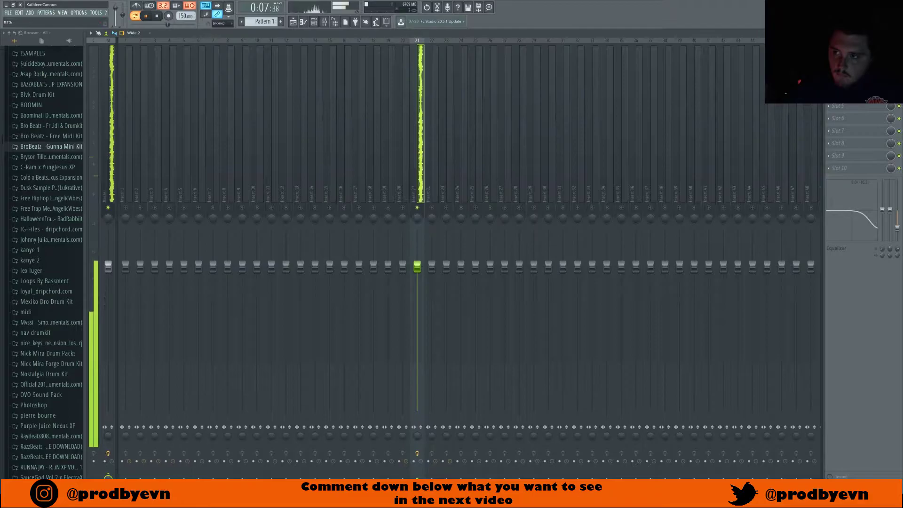
pyautogui.click(326, 24)
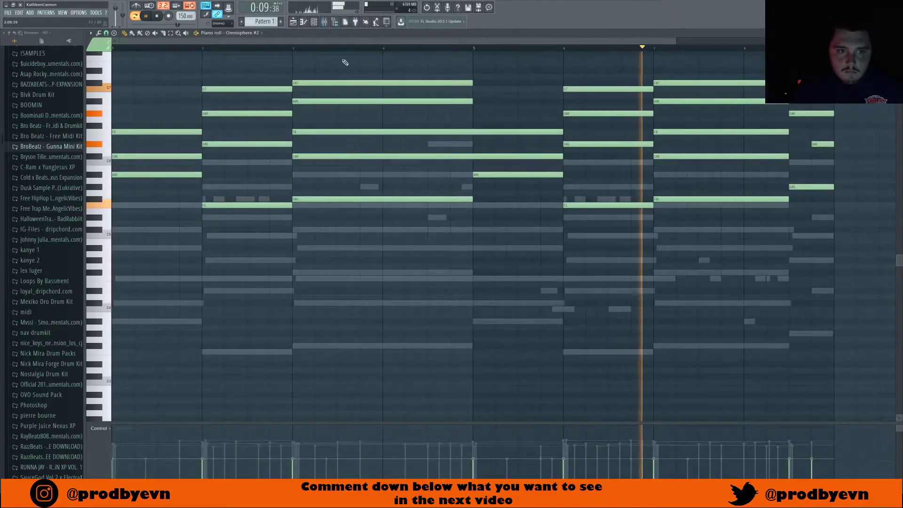
pyautogui.press('F6')
pyautogui.press('space')
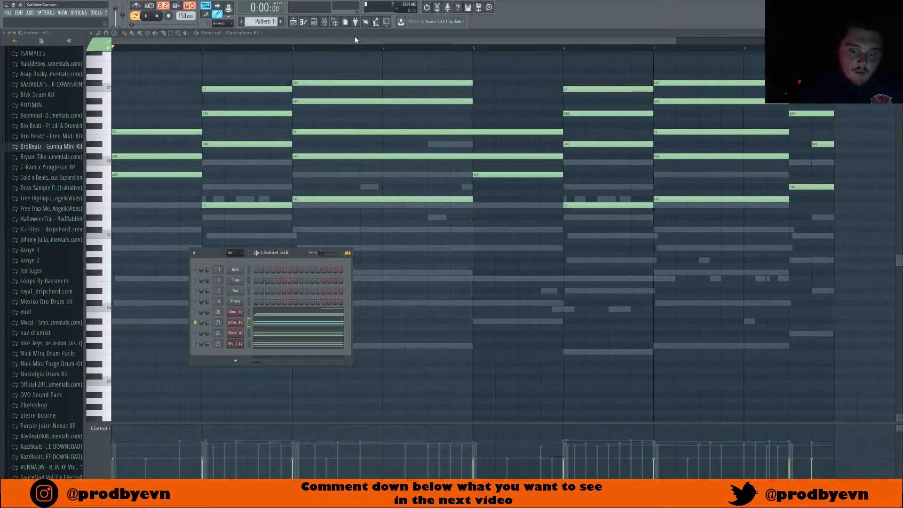
# - Place staggered rising notes A#5, C#6 and F6 in bar 1 of ElectraX64 #3 and audition them
pyautogui.click(113, 168)
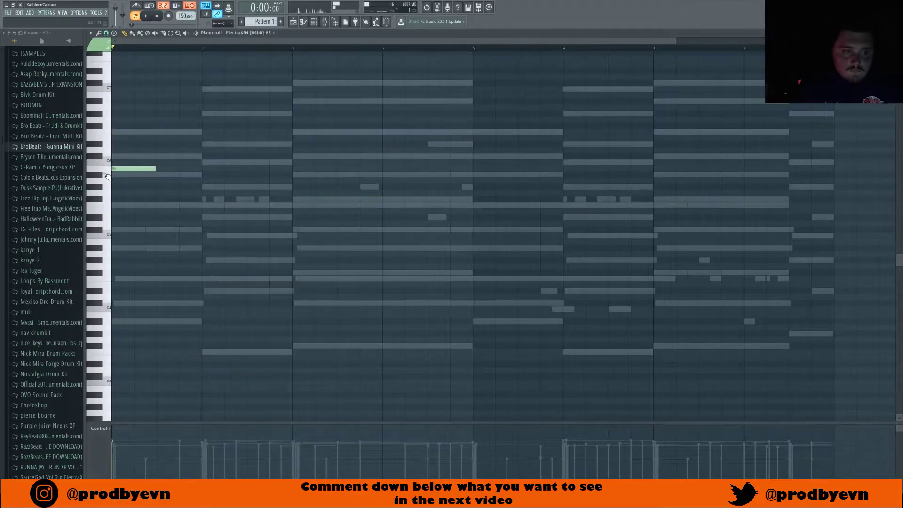
pyautogui.rightClick(113, 169)
pyautogui.click(113, 175)
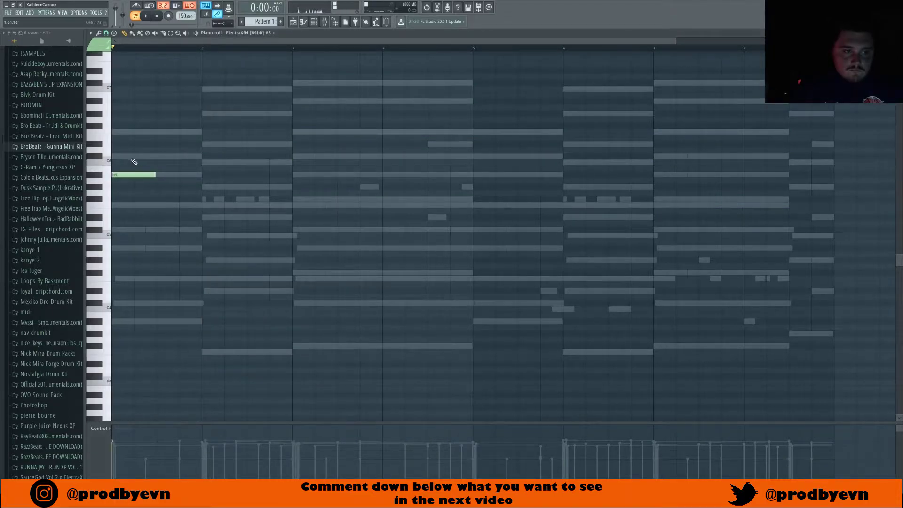
pyautogui.press('space')
pyautogui.press('space')
pyautogui.press('space')
pyautogui.press('space')
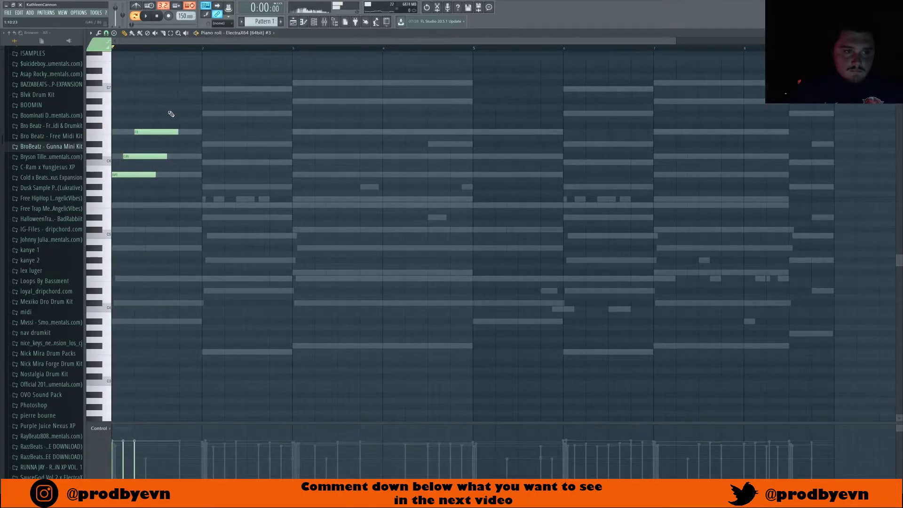
pyautogui.click(166, 113)
pyautogui.rightClick(168, 114)
pyautogui.press('space')
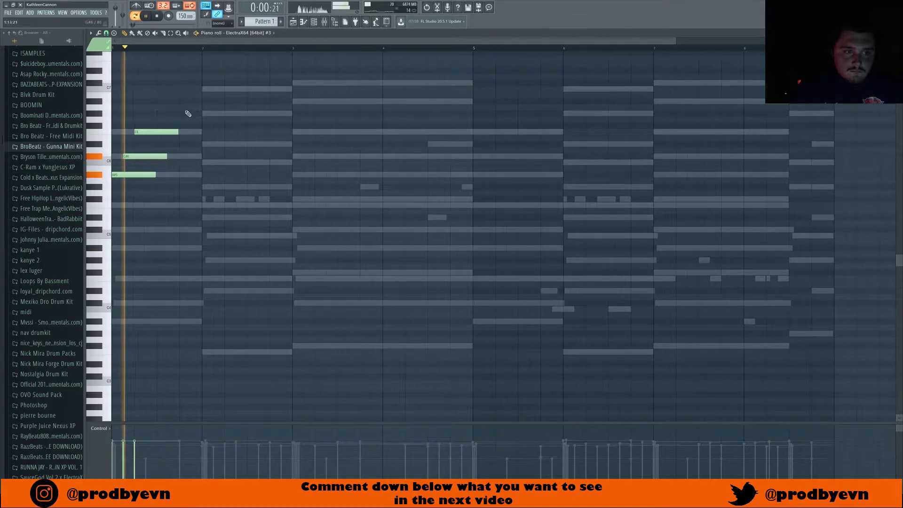
# - Place staggered falling notes C7, G#6 and F6 at the start of bar 2 and play them back
pyautogui.click(213, 89)
pyautogui.press('space')
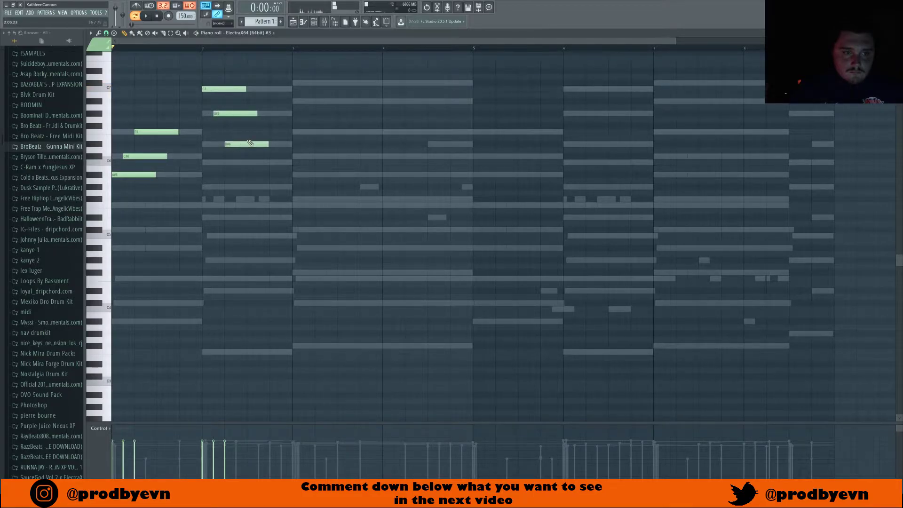
pyautogui.press('space')
pyautogui.moveTo(234, 144); pyautogui.dragTo(234, 132)
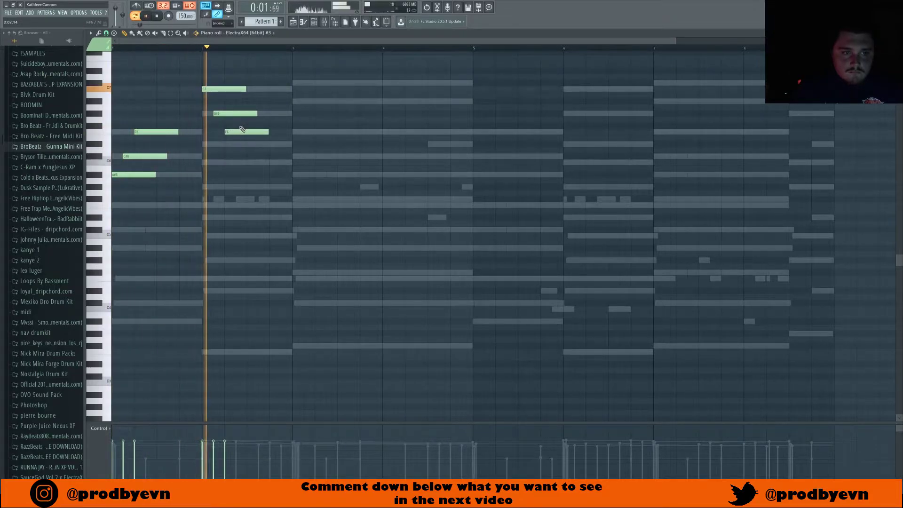
pyautogui.press('space')
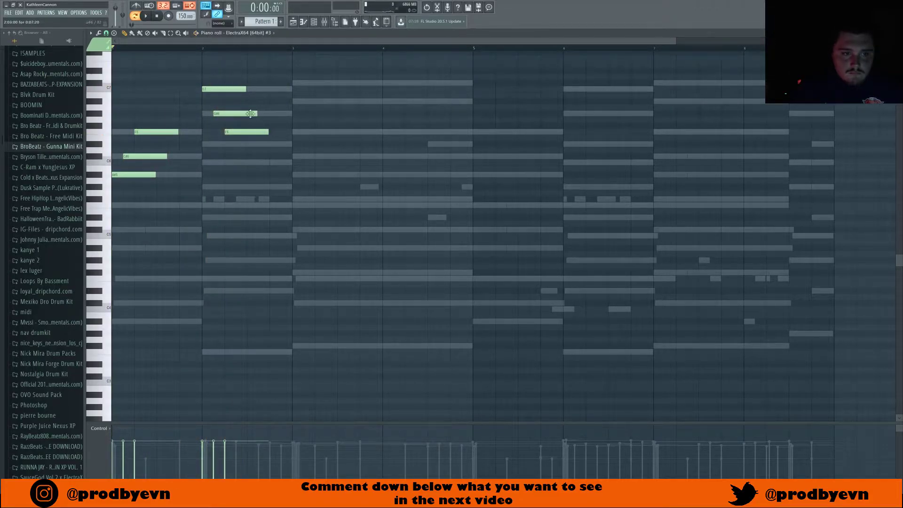
# - Add a G#5 note in bar 2, one octave below and aligned with the G#6, and audition it
pyautogui.moveTo(236, 74); pyautogui.dragTo(249, 136)
pyautogui.click(262, 129)
pyautogui.press('space')
pyautogui.press('space')
pyautogui.moveTo(247, 187); pyautogui.dragTo(247, 187)
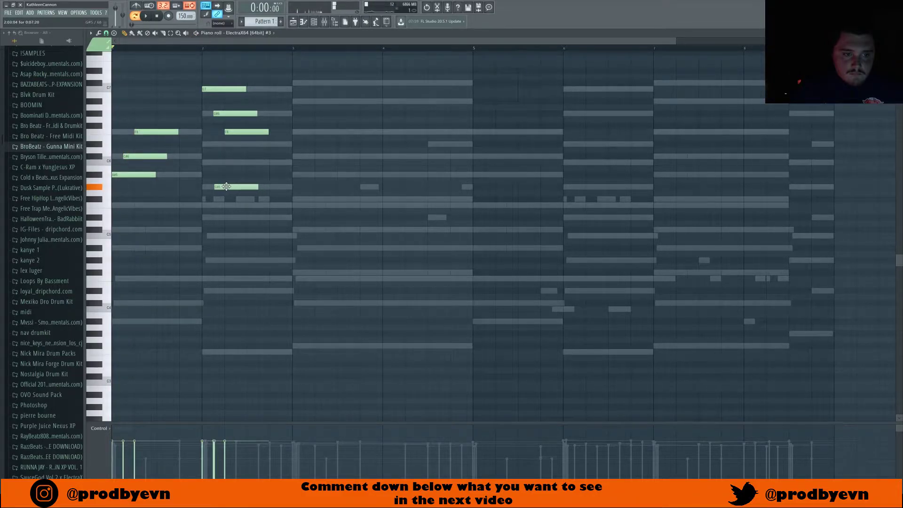
pyautogui.press('space')
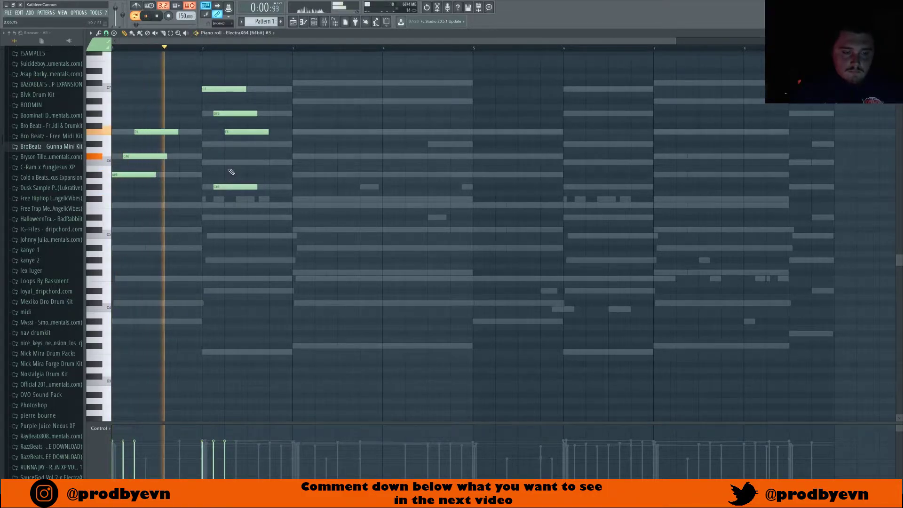
pyautogui.press('space')
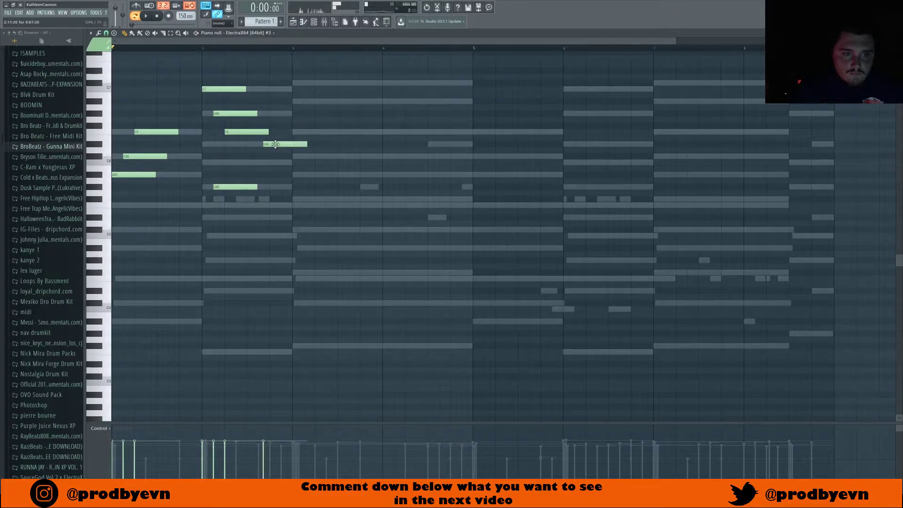
# - Add a very short C6 grace note around the middle of bar 2, leading into a D#6 note
pyautogui.click(262, 163)
pyautogui.press('space')
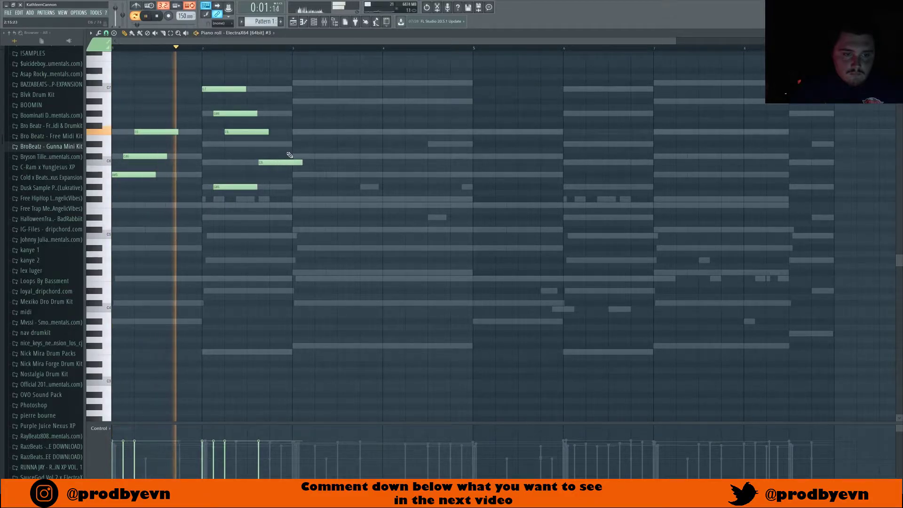
pyautogui.press('space')
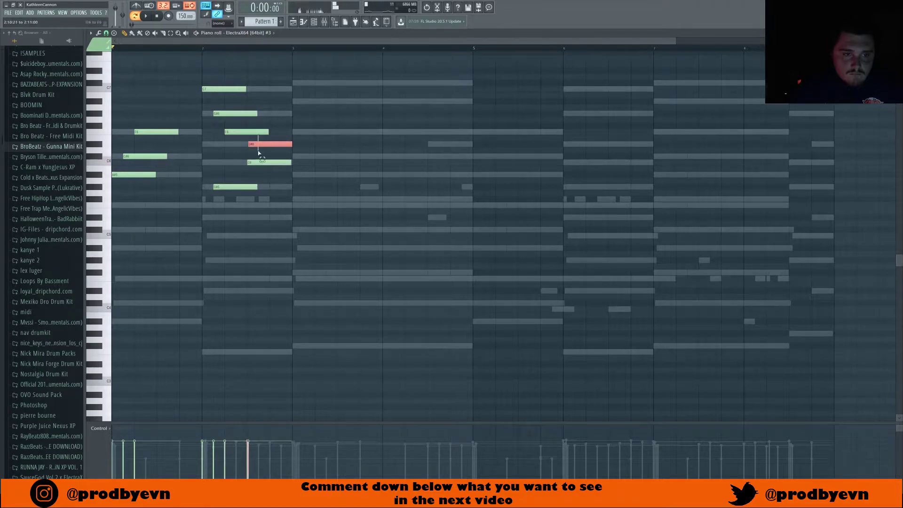
pyautogui.keyDown('ctrl'); pyautogui.moveTo(258, 146); pyautogui.dragTo(264, 175); pyautogui.keyUp('ctrl')
pyautogui.hotkey('ctrl', 'l')
pyautogui.press('space')
pyautogui.keyDown('ctrl'); pyautogui.click(252, 178); pyautogui.keyUp('ctrl')
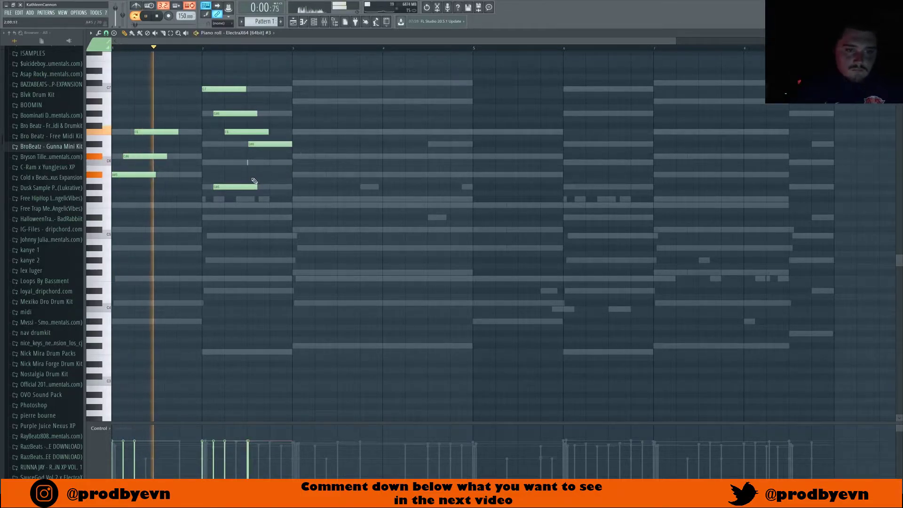
pyautogui.press('space')
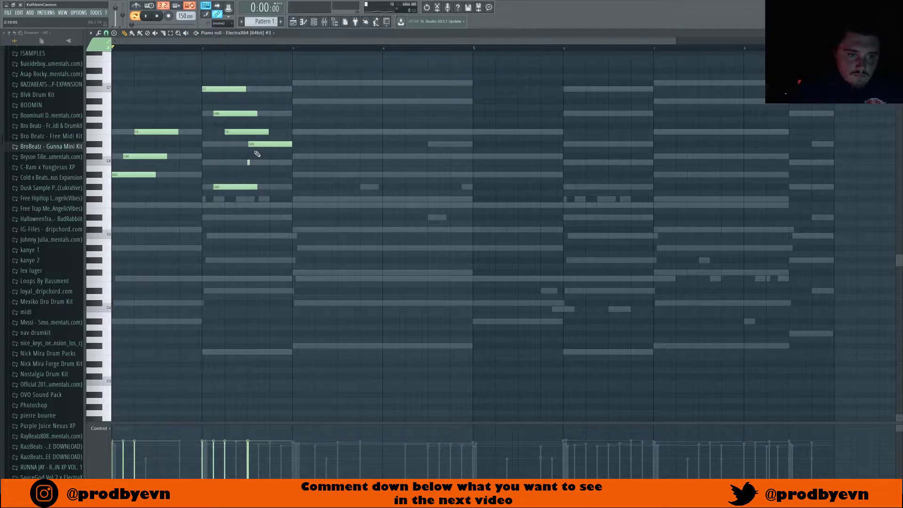
pyautogui.press('space')
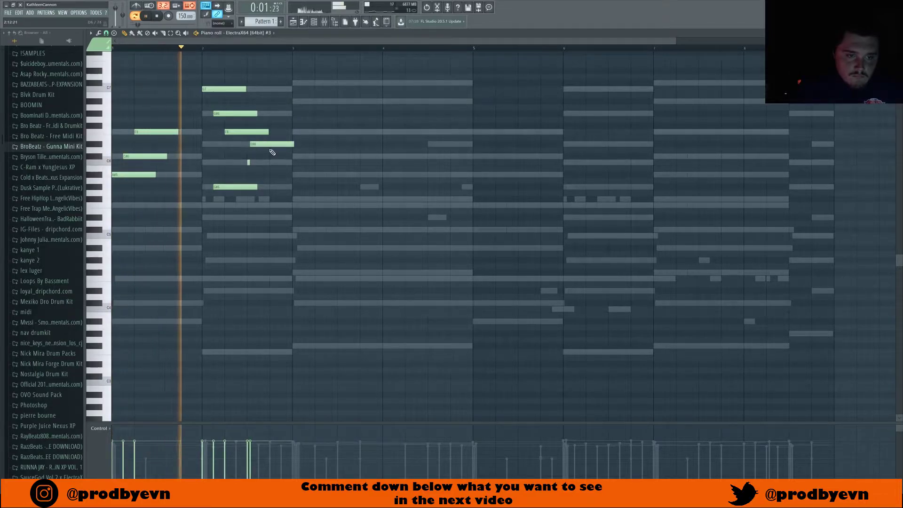
# - Finish bar 2 with short G#6 and F6 notes following the shortened D#6, auditioning the phrase
pyautogui.press('space')
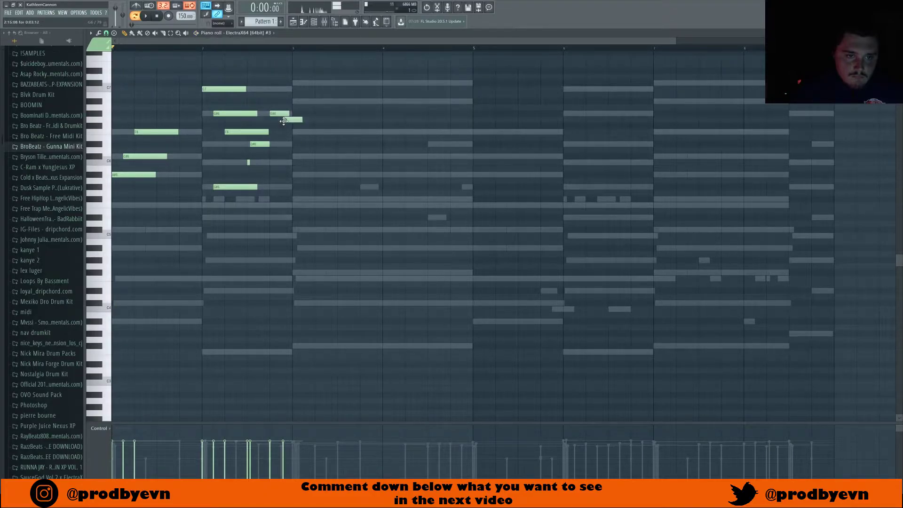
pyautogui.click(292, 126)
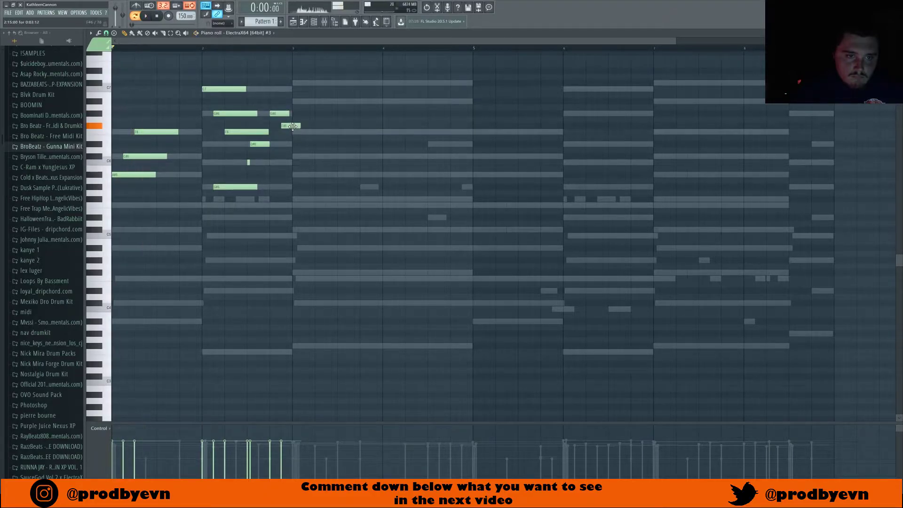
pyautogui.press('space')
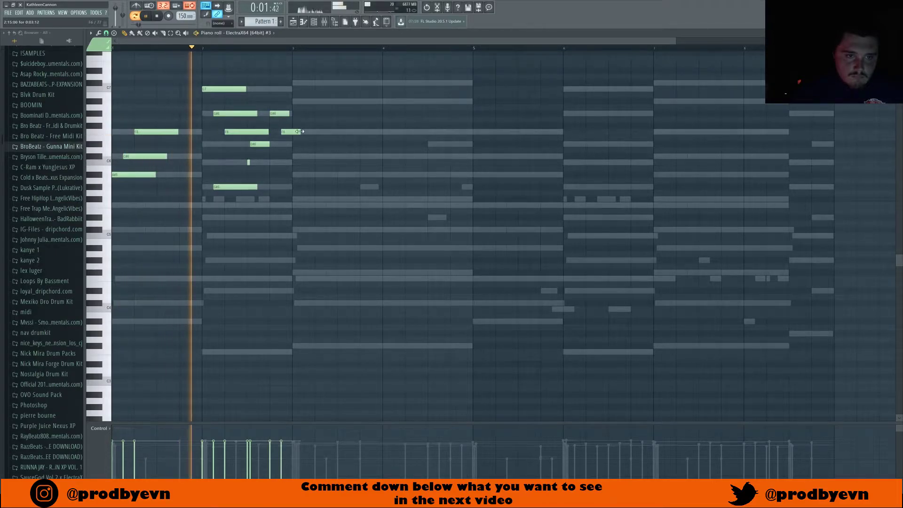
pyautogui.press('space')
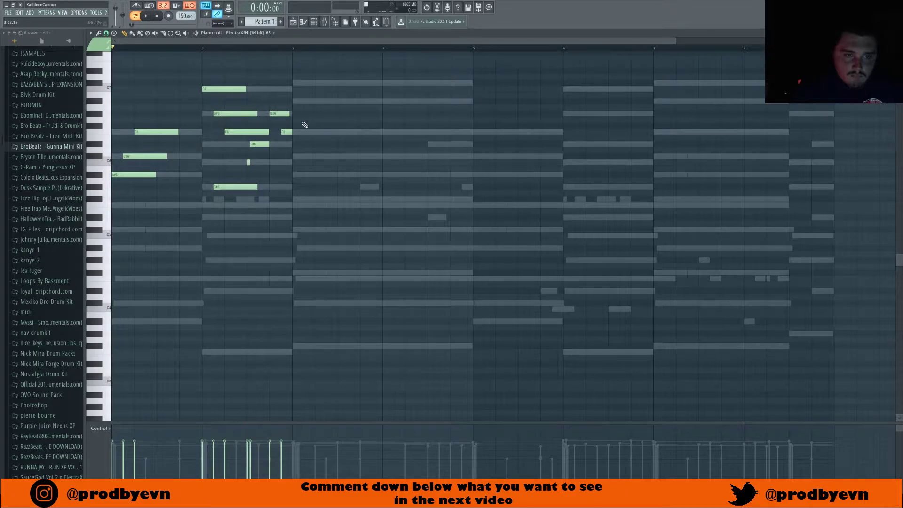
# - Copy bar 2's closing phrase of C6, D#6, G#6 and F6 to the end of bar 3 and audition it
pyautogui.moveTo(294, 96); pyautogui.dragTo(339, 155)
pyautogui.hotkey('ctrl', 'd')
pyautogui.press('space')
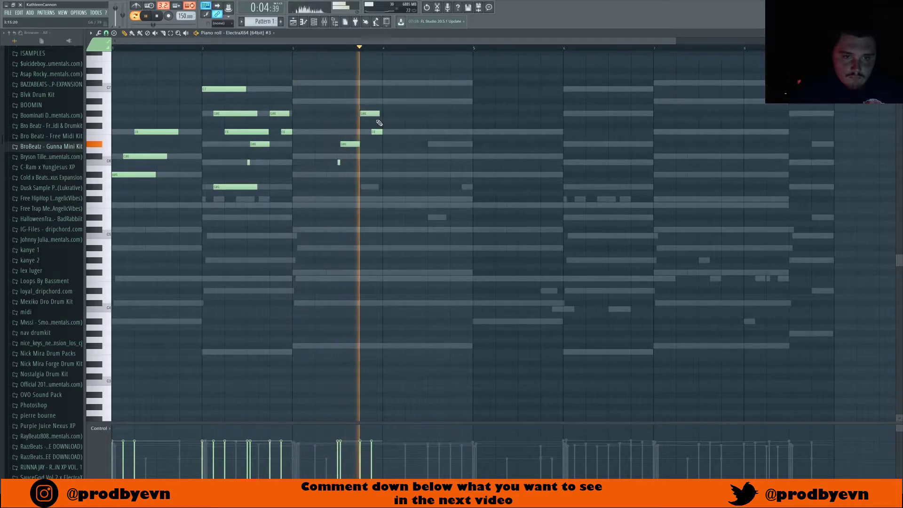
# - Extend the ElectraX64 #3 melody through bar 8 with a varied ending, raise it one octave and audition it
pyautogui.press('space')
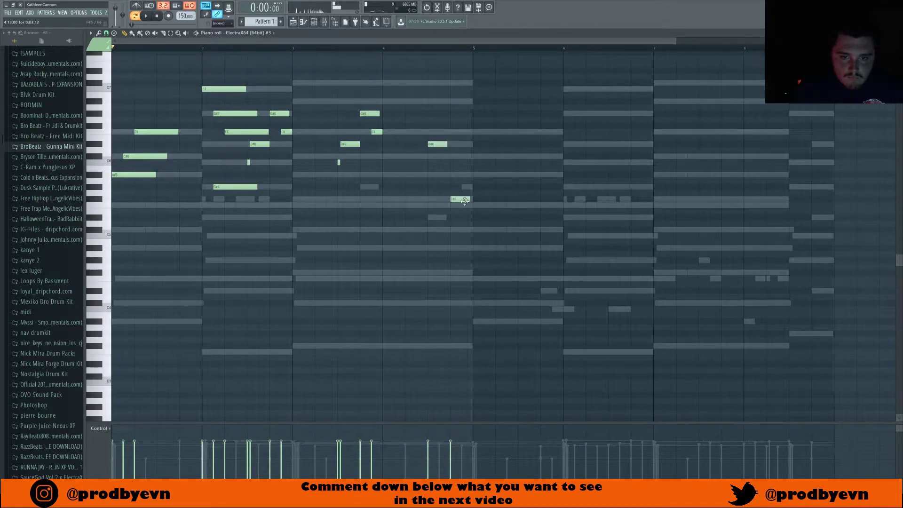
pyautogui.press('space')
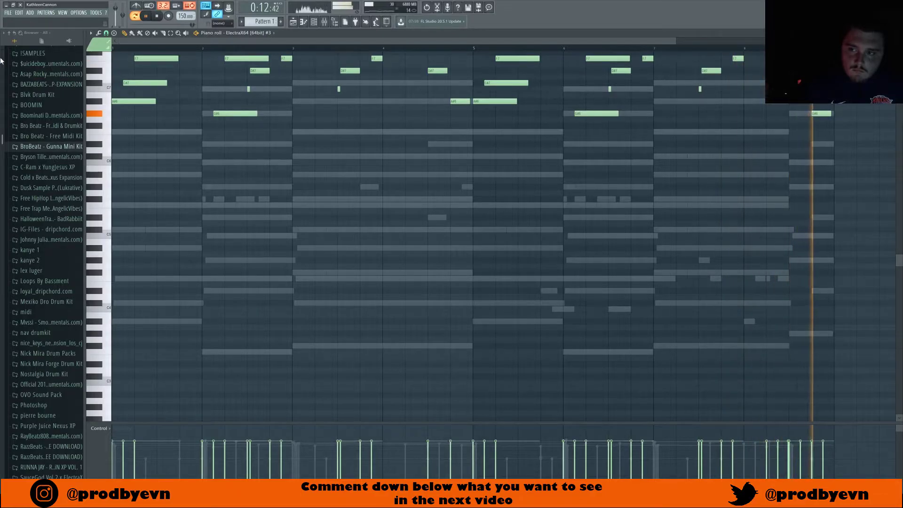
pyautogui.press('space')
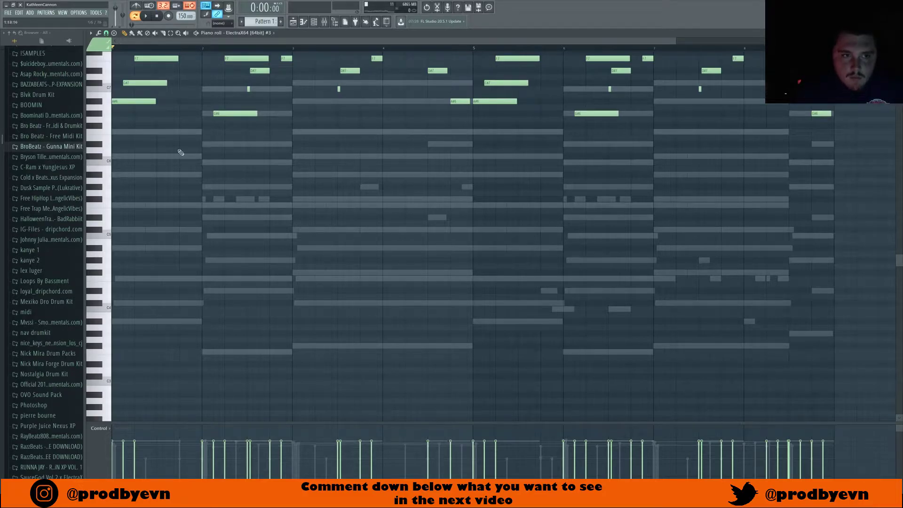
pyautogui.scroll(5, 308, 230)
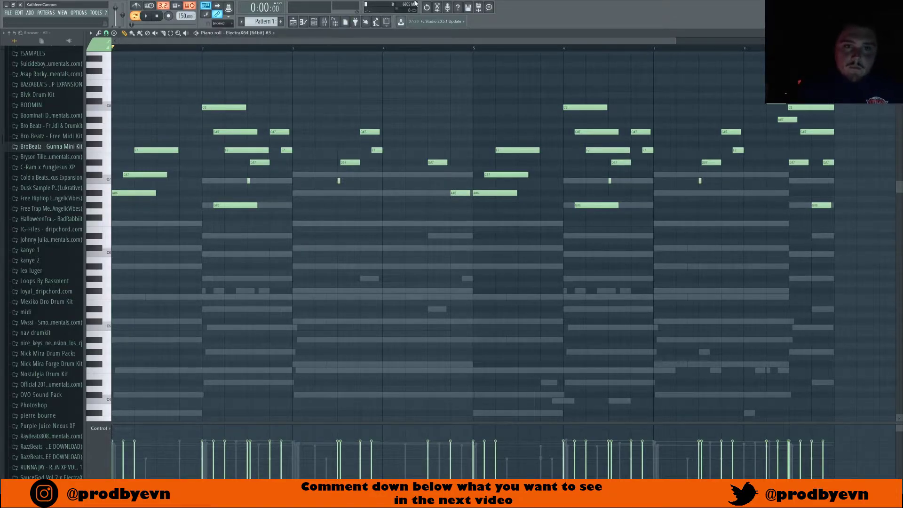
# - Set mixer track 24's fader slightly below the default level while auditioning the full mix
pyautogui.click(329, 24)
pyautogui.rightClick(468, 210)
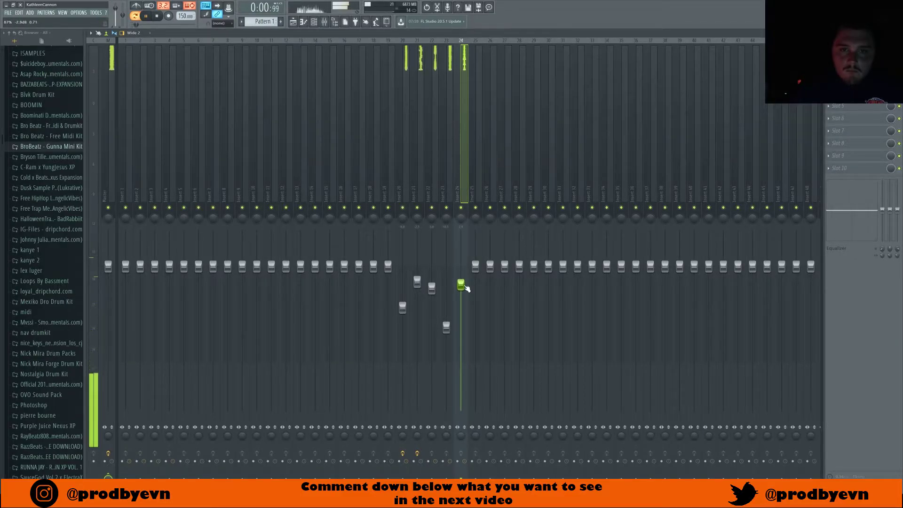
pyautogui.moveTo(462, 279); pyautogui.dragTo(462, 276)
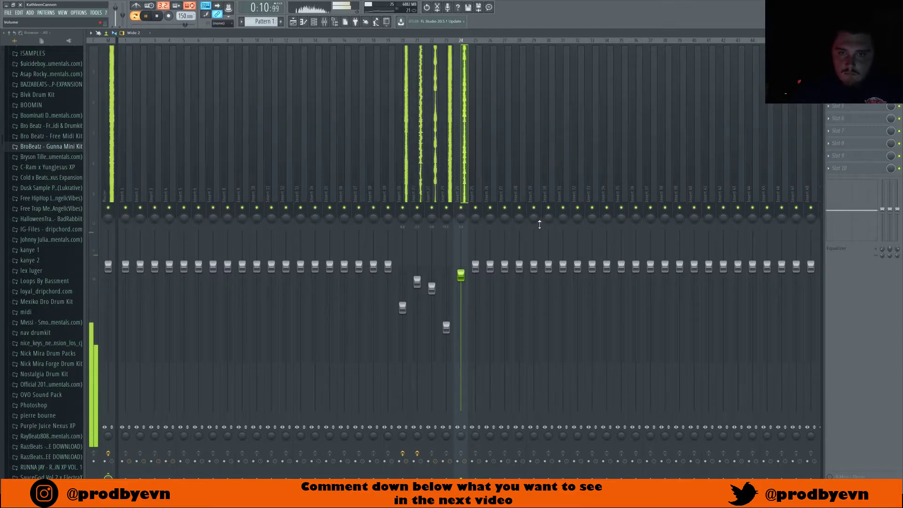
pyautogui.press('space')
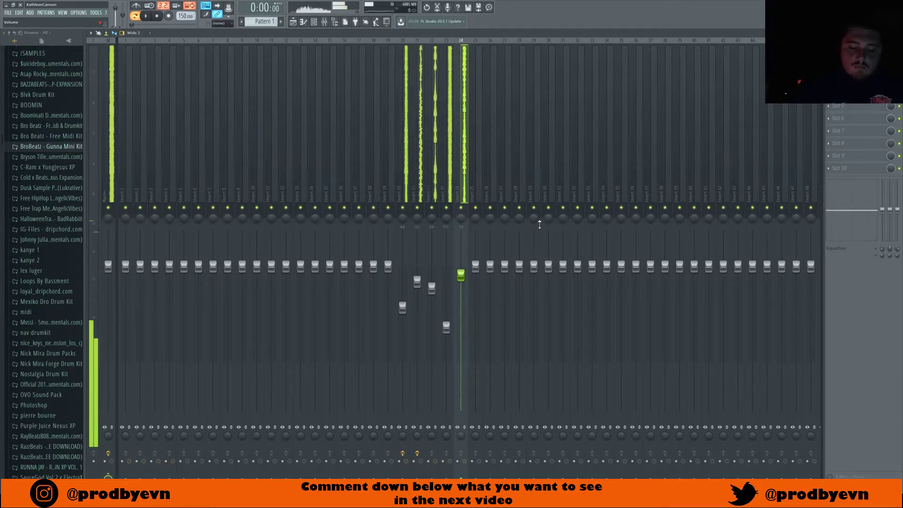
pyautogui.press('F9')
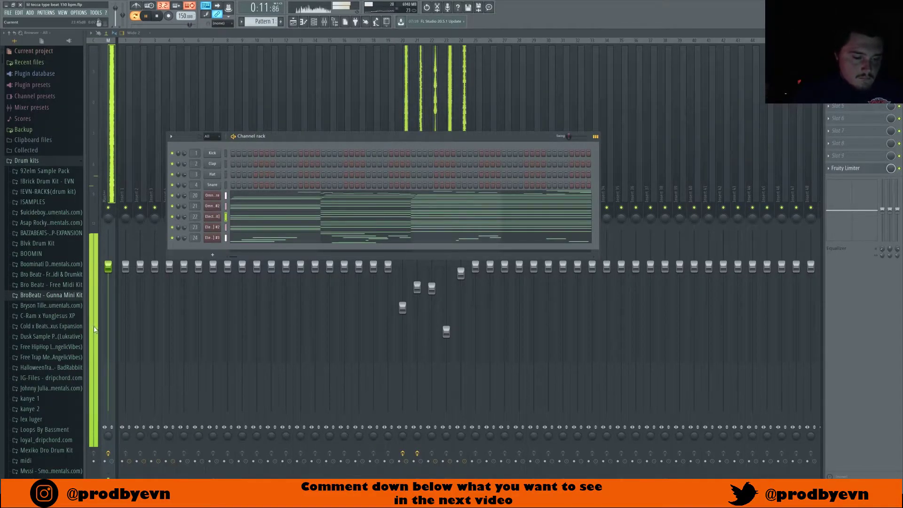
pyautogui.press('space')
pyautogui.click(36, 254)
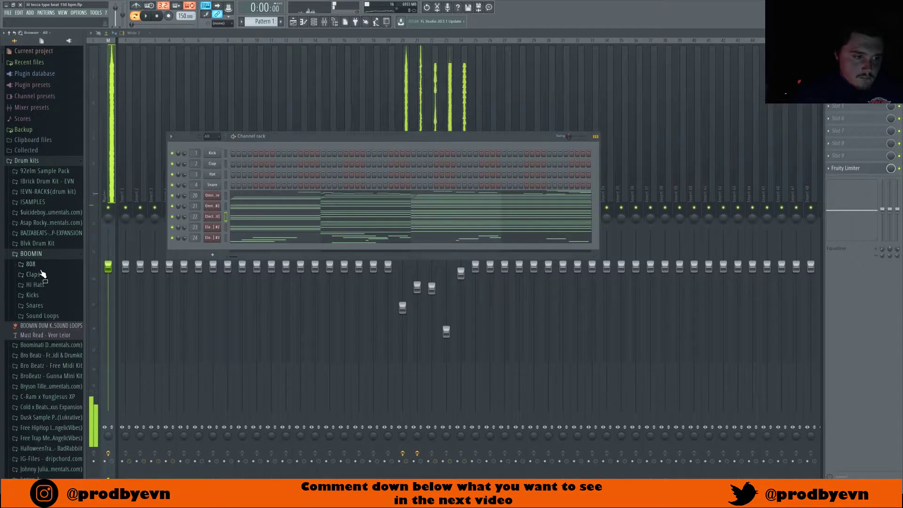
pyautogui.click(43, 254)
pyautogui.press('space')
pyautogui.scroll(-5, 57, 345)
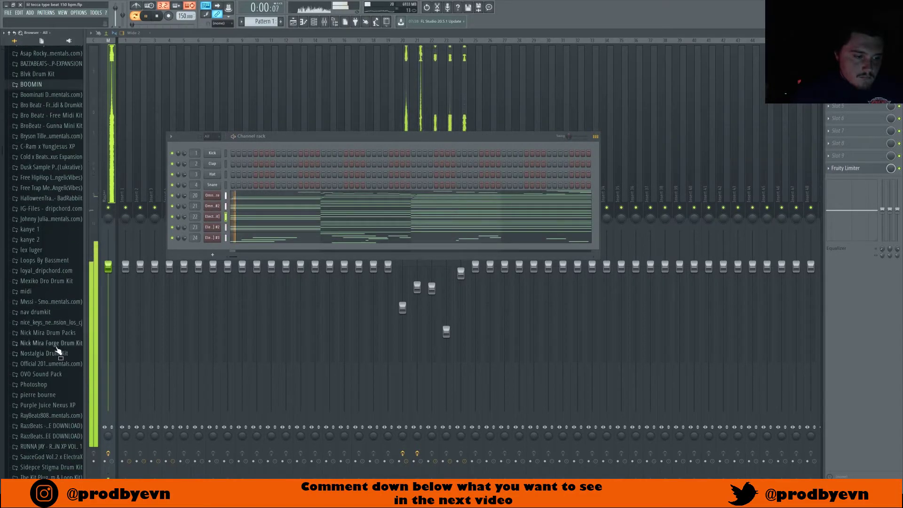
pyautogui.click(56, 345)
pyautogui.click(56, 345)
# - Load DT - Cripple Clap from the WavSupply Sid..igma Vol. 3 kit onto the Clap channel and place it on step 9 of the first four bars
pyautogui.scroll(-10, 59, 385)
pyautogui.press('space')
pyautogui.click(60, 439)
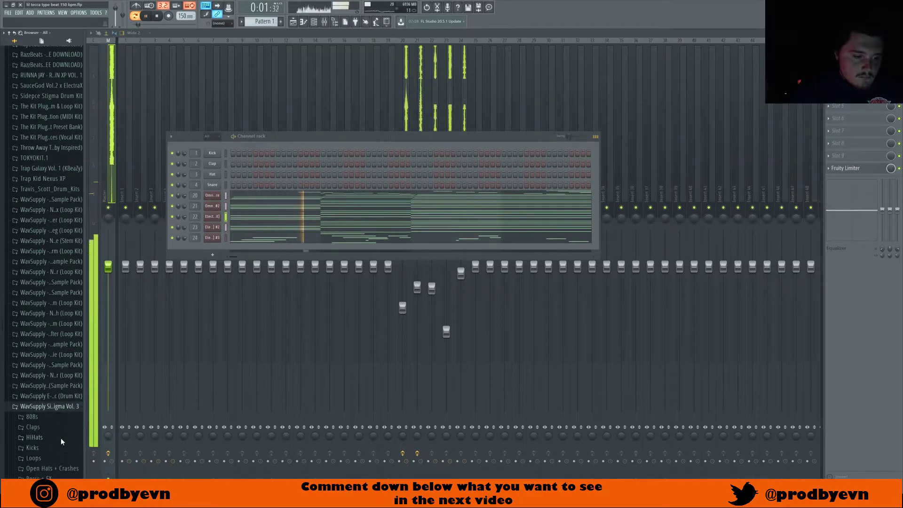
pyautogui.click(37, 314)
pyautogui.click(43, 323)
pyautogui.moveTo(47, 348); pyautogui.dragTo(213, 167)
pyautogui.press('space')
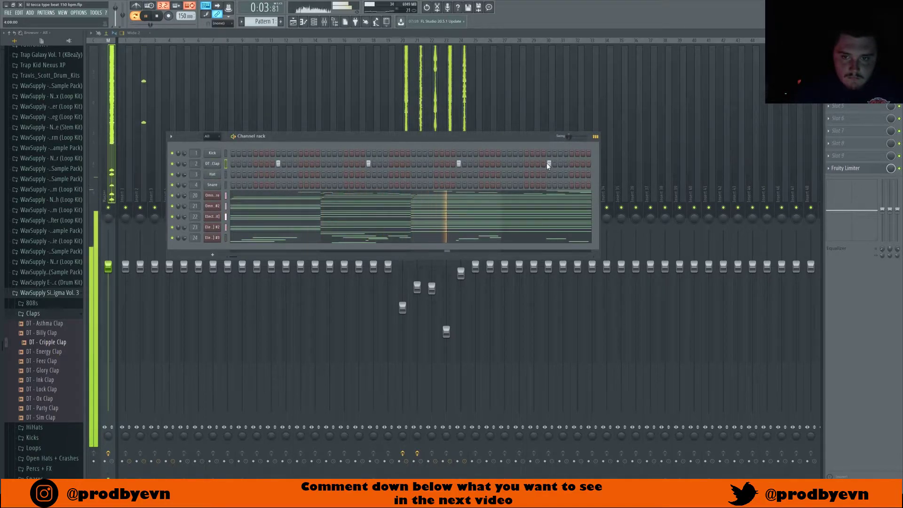
pyautogui.click(368, 164)
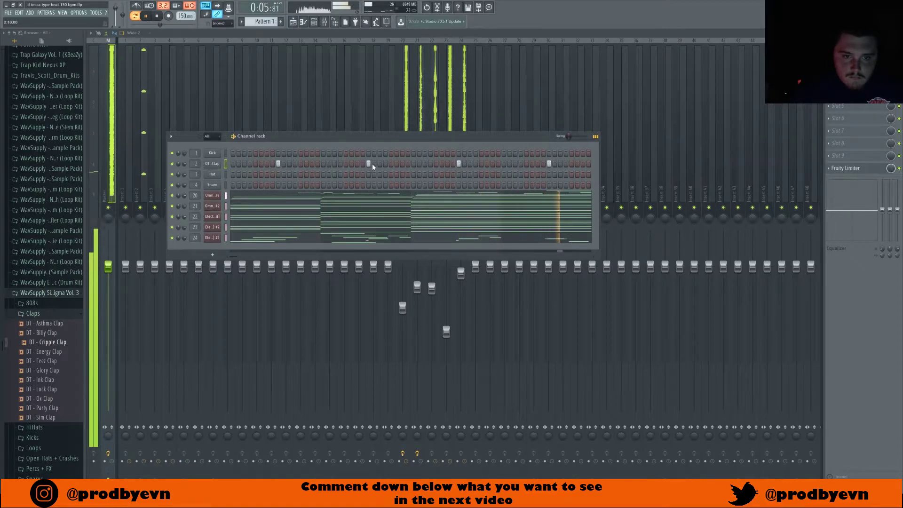
# - Duplicate the clap notes into bars 5 to 8 and quantize them
pyautogui.rightClick(212, 166)
pyautogui.click(252, 169)
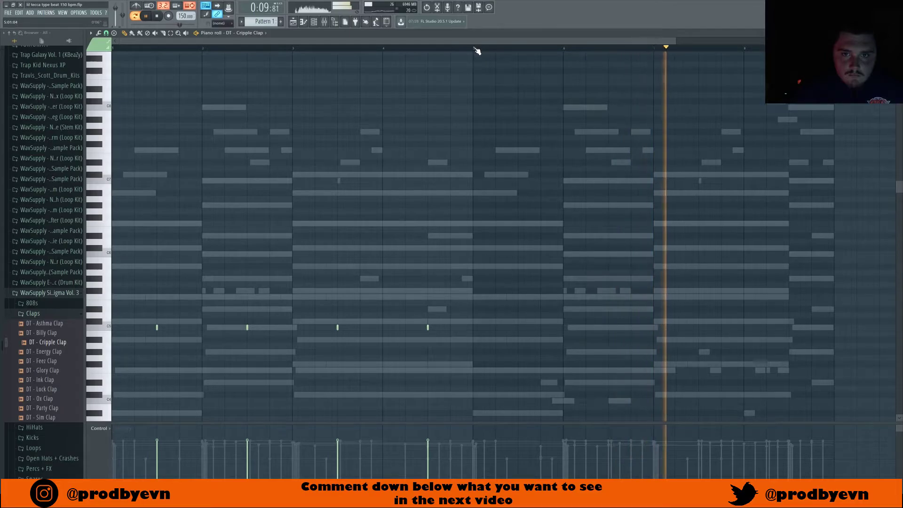
pyautogui.moveTo(475, 48); pyautogui.dragTo(160, 48)
pyautogui.hotkey('ctrl', 'b')
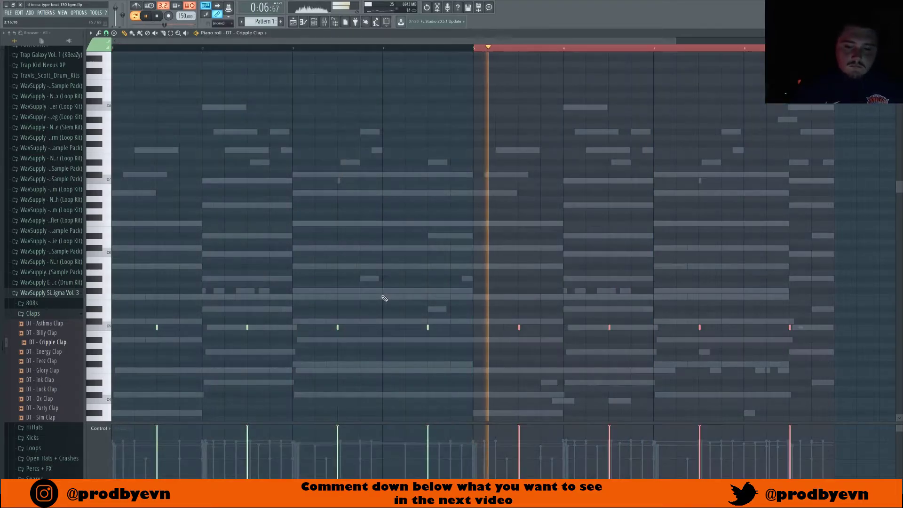
pyautogui.hotkey('ctrl', 'q')
pyautogui.press('space')
pyautogui.click(124, 48)
pyautogui.moveTo(124, 50); pyautogui.dragTo(107, 48)
# - Load DT - Hill HH from the kit's HiHats folder onto the Hat channel, fill every second step and audition it
pyautogui.click(315, 19)
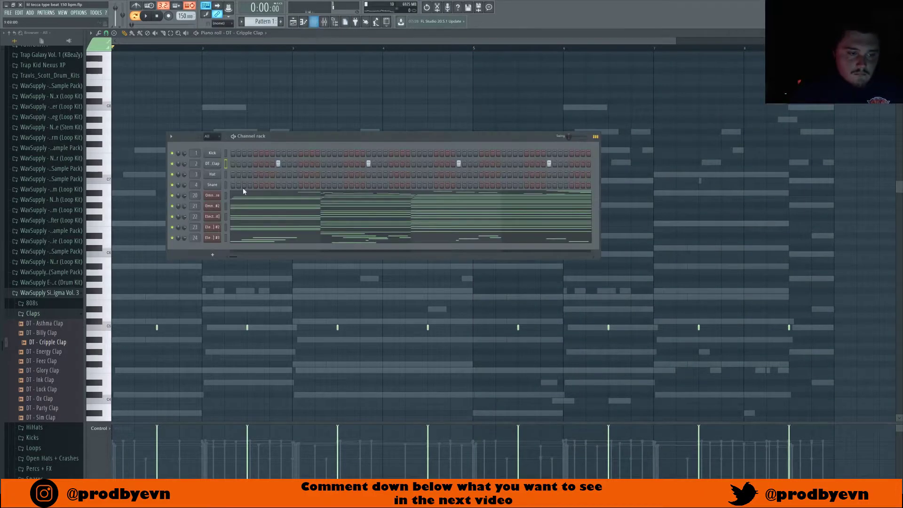
pyautogui.scroll(-4, 56, 275)
pyautogui.click(52, 210)
pyautogui.click(33, 201)
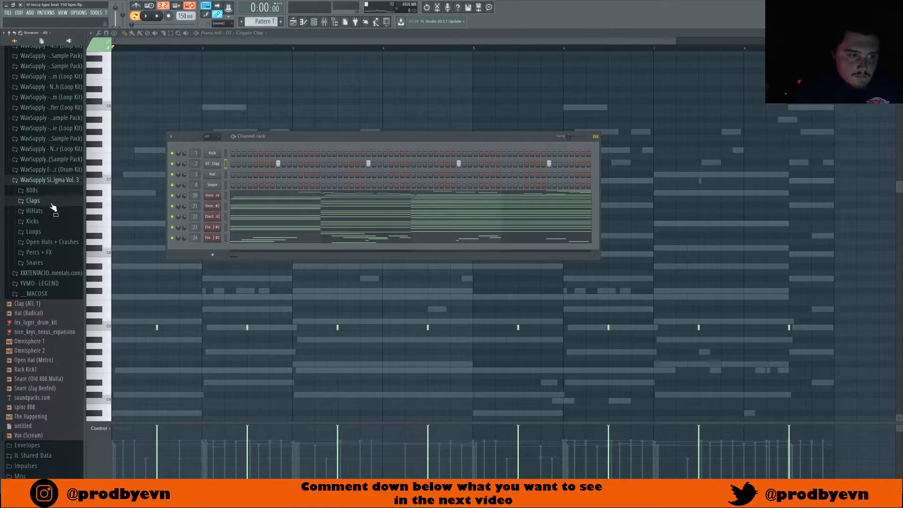
pyautogui.click(35, 211)
pyautogui.click(54, 230)
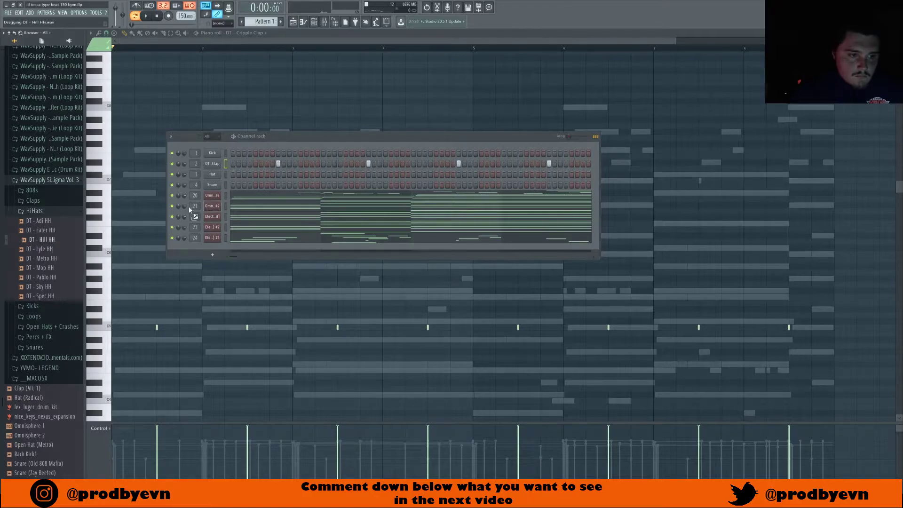
pyautogui.moveTo(217, 177); pyautogui.dragTo(217, 176)
pyautogui.rightClick(217, 176)
pyautogui.click(307, 196)
pyautogui.press('space')
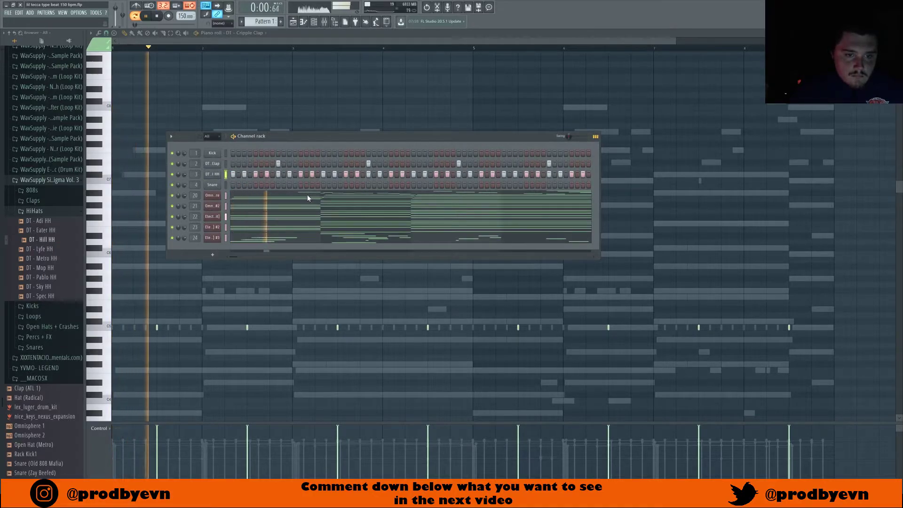
# - Normalize the DT - Hill HH sample and lower its mixer track 3 fader below the default level
pyautogui.click(212, 174)
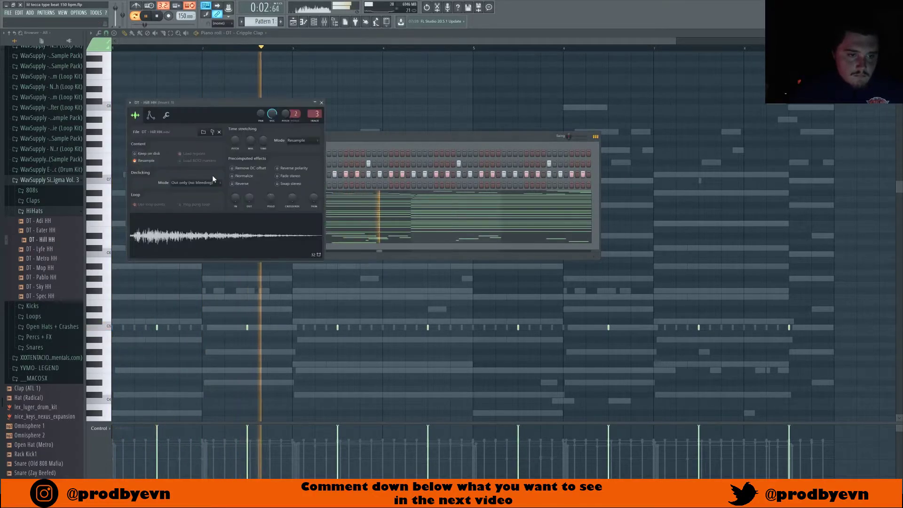
pyautogui.click(242, 178)
pyautogui.click(321, 103)
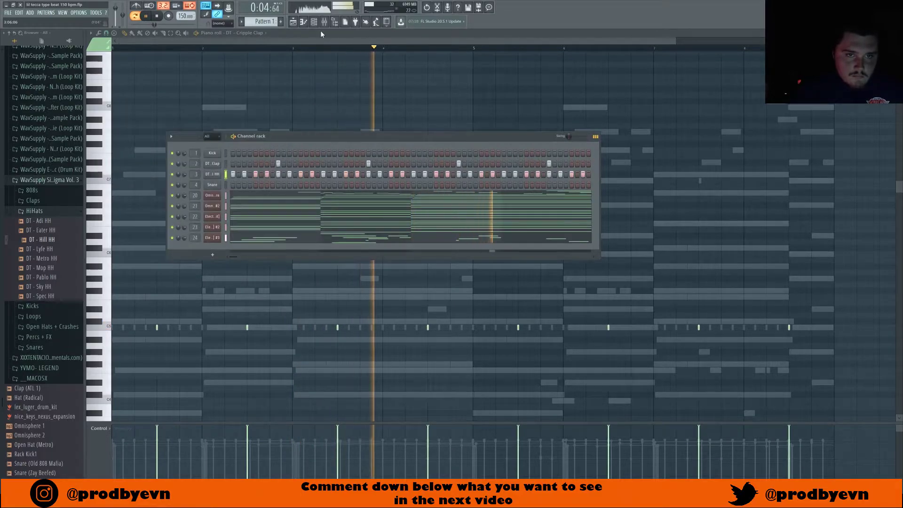
pyautogui.click(324, 22)
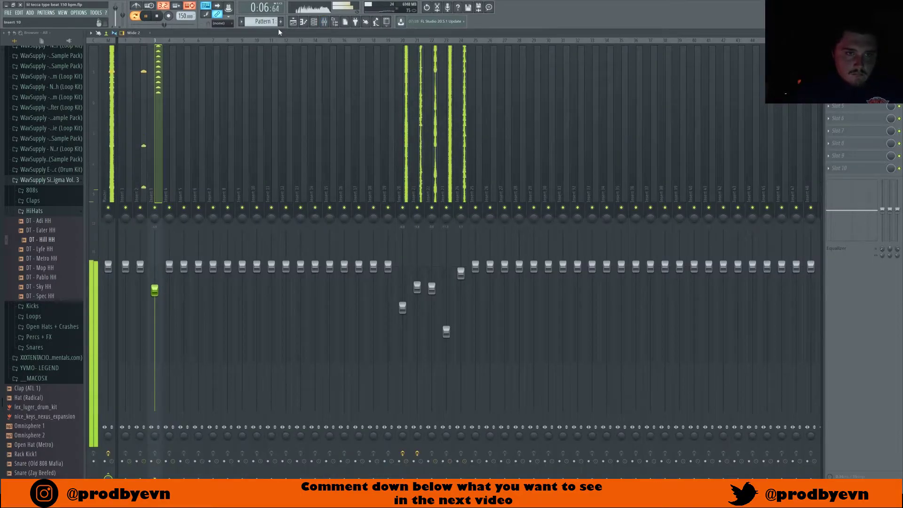
pyautogui.click(325, 23)
pyautogui.click(314, 22)
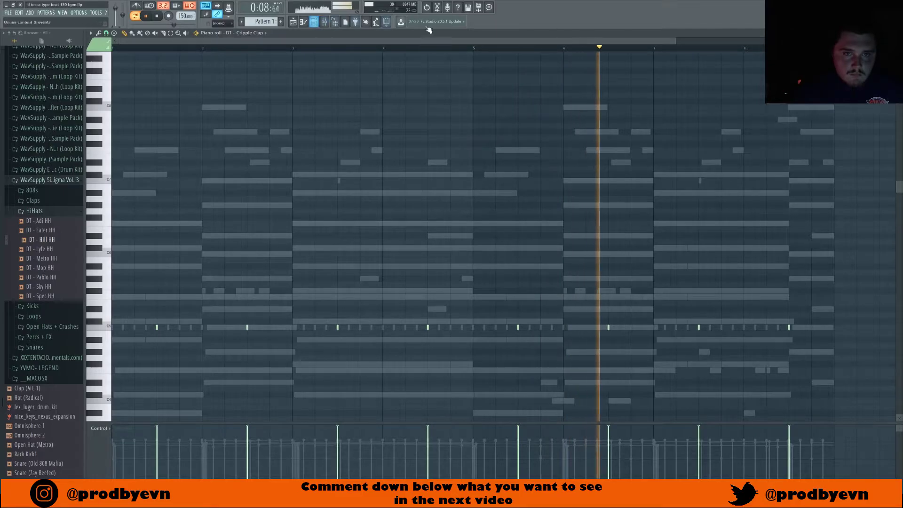
pyautogui.click(898, 33)
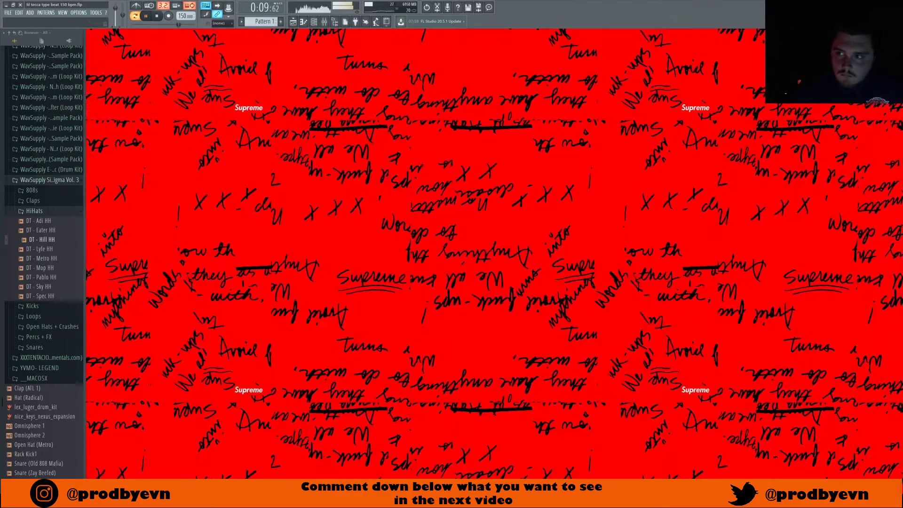
# - Add the "nm - all girls are the same 808" sample as a new channel and open its piano roll
pyautogui.click(315, 22)
pyautogui.scroll(2, 28, 254)
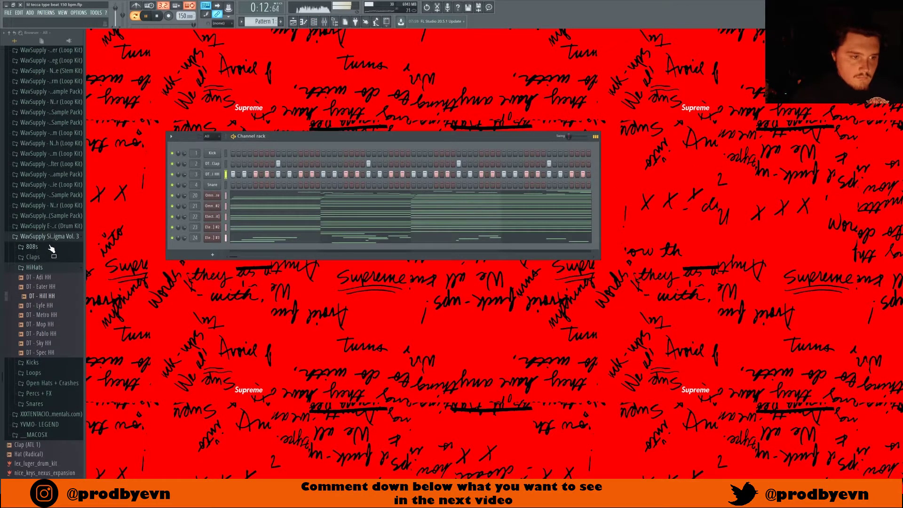
pyautogui.click(49, 236)
pyautogui.scroll(6, 45, 254)
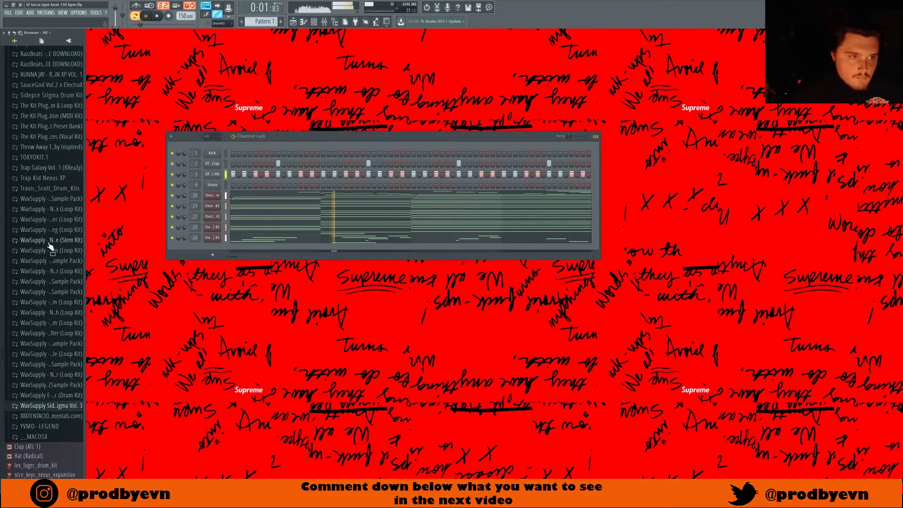
pyautogui.click(62, 161)
pyautogui.scroll(-10, 50, 252)
pyautogui.press('space')
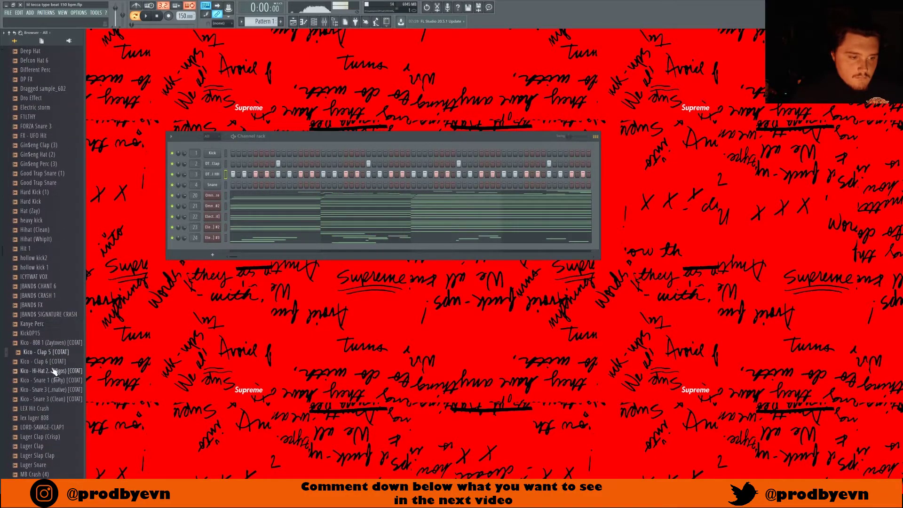
pyautogui.scroll(-6, 53, 371)
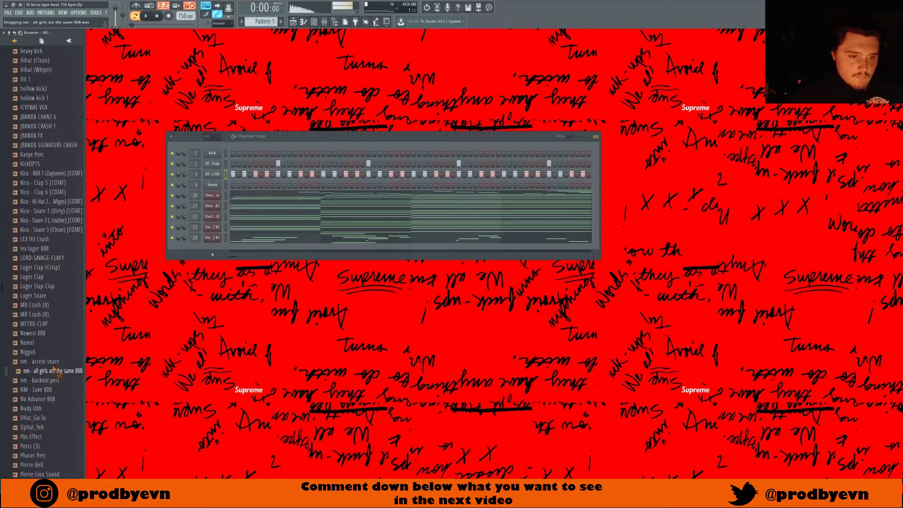
pyautogui.moveTo(209, 245); pyautogui.dragTo(211, 246)
pyautogui.rightClick(218, 248)
pyautogui.click(231, 255)
# - Draw a four-bar 808 line of A#3, F3, F#3 and F#3, raise it one octave and join the notes legato
pyautogui.scroll(-8, 219, 320)
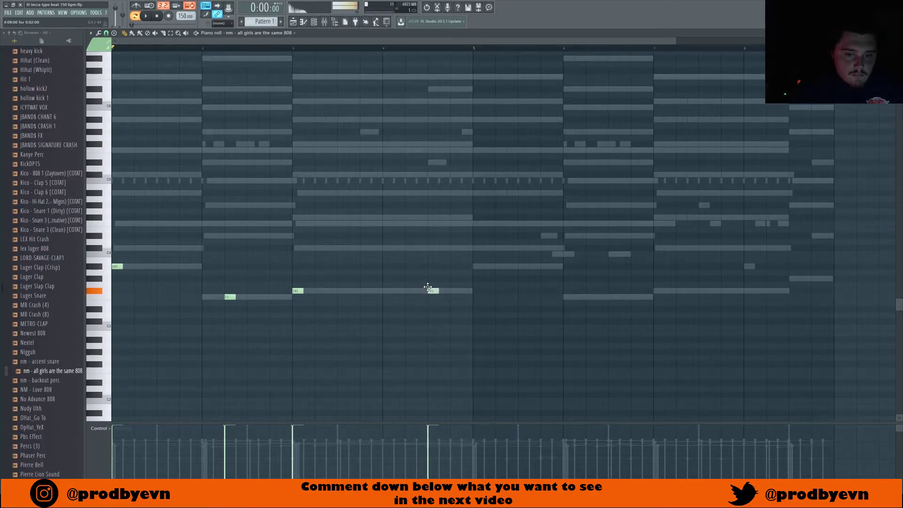
pyautogui.hotkey('ctrl', 'Up')
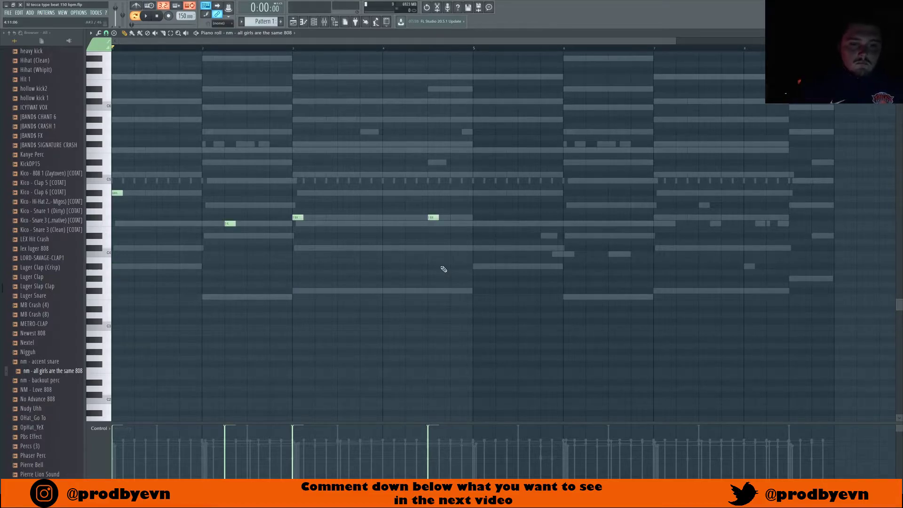
pyautogui.hotkey('ctrl', 'l')
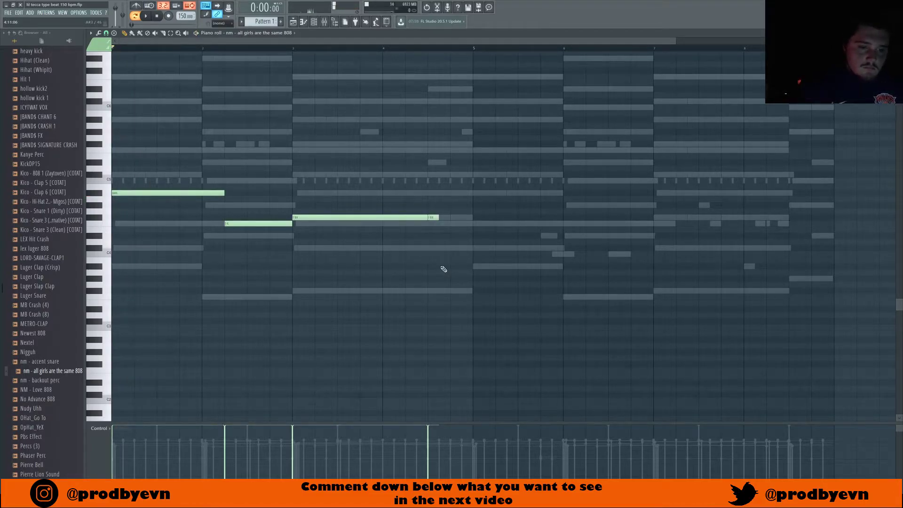
# - Raise the 808's F and two F# notes in bars 2 to 4 another octave and audition the line
pyautogui.moveTo(482, 203); pyautogui.dragTo(259, 267)
pyautogui.hotkey('ctrl', 'Up')
pyautogui.press('space')
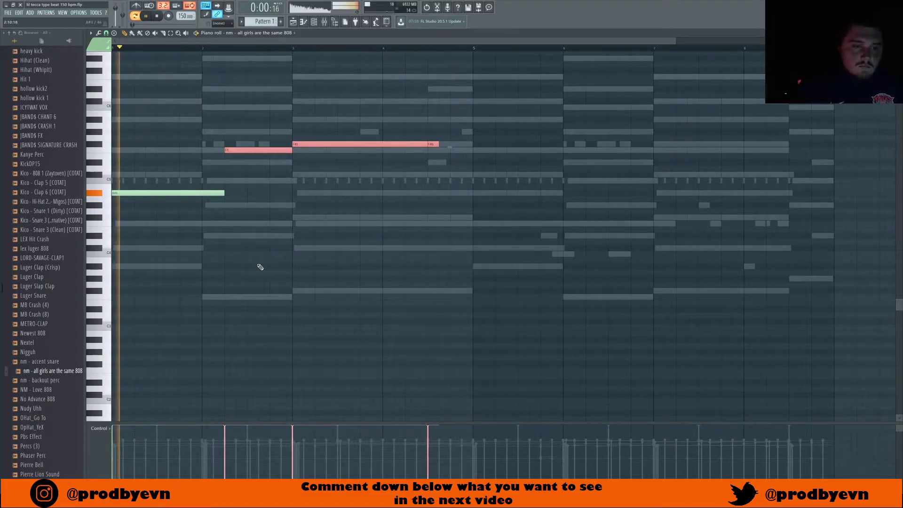
pyautogui.hotkey('ctrl', 'd')
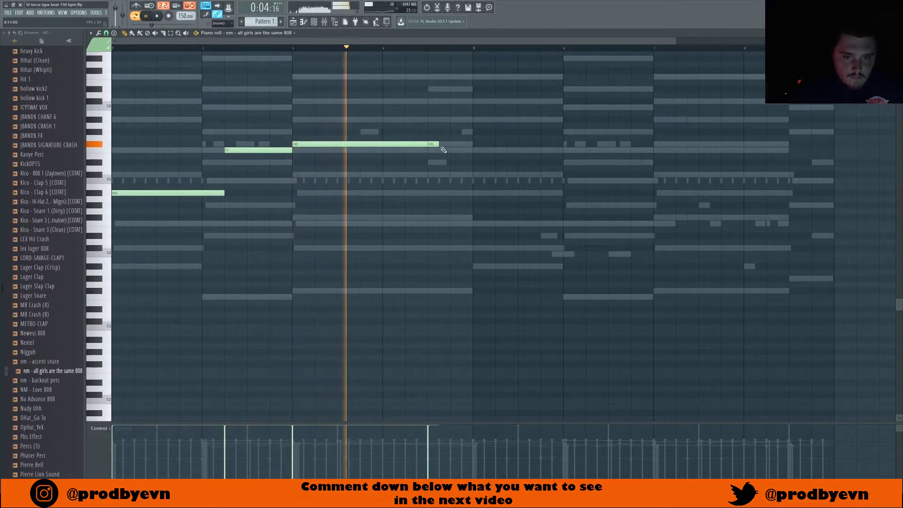
# - Add an F5 after bar 4's F#5, join the two notes legato, and trim the F5 to the end of bar 4
pyautogui.moveTo(438, 144)
pyautogui.mouseDown()
pyautogui.moveTo(473, 144)
pyautogui.moveTo(452, 150)
pyautogui.mouseUp()
pyautogui.press('space')
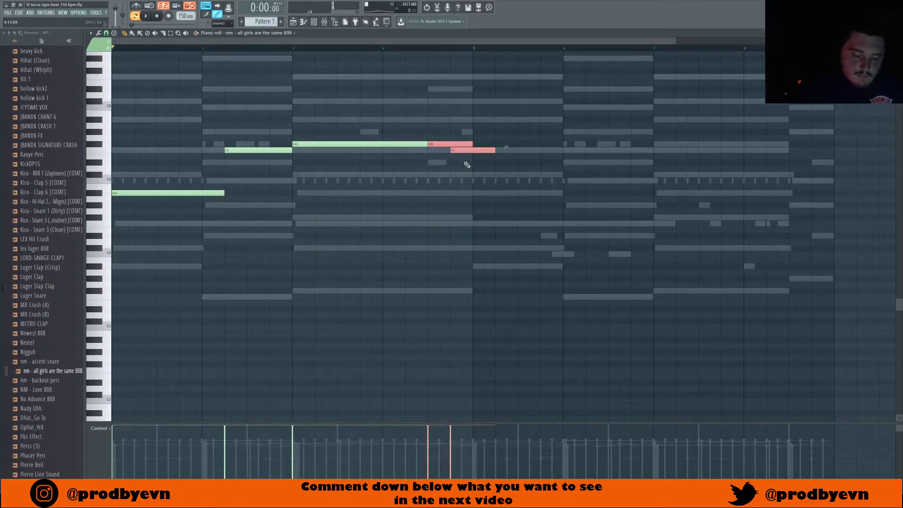
pyautogui.hotkey('ctrl', 'l')
pyautogui.press('space')
pyautogui.press('space')
pyautogui.hotkey('ctrl', 'd')
pyautogui.press('space')
pyautogui.press('space')
pyautogui.press('space')
pyautogui.moveTo(494, 151); pyautogui.dragTo(473, 151)
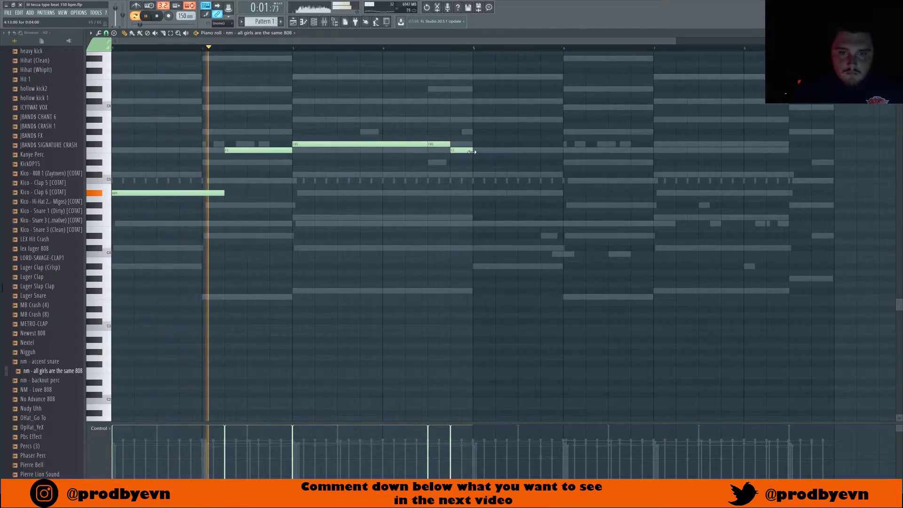
# - Insert a short F5 ahead of bar 2's F5, shorten the opening A#4 to meet it, and audition the 808
pyautogui.press('space')
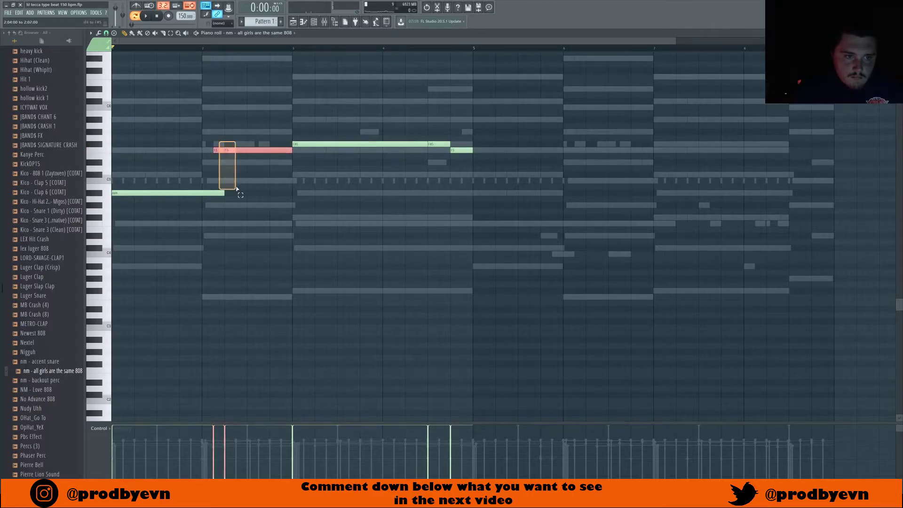
pyautogui.moveTo(236, 184); pyautogui.dragTo(244, 206)
pyautogui.hotkey('ctrl', 'l')
pyautogui.press('space')
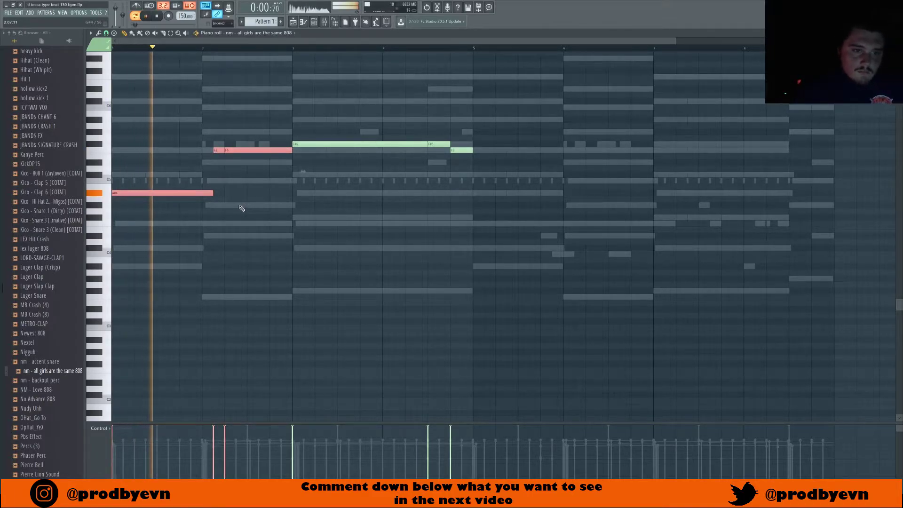
pyautogui.hotkey('ctrl', 'd')
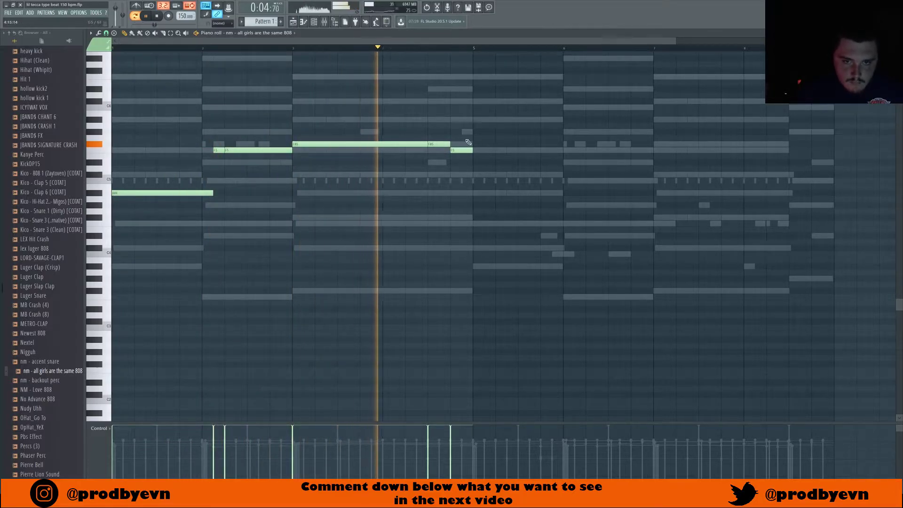
# - Duplicate the four-bar 808 phrase into bars 5 to 8 and raise the copied opening A# one octave
pyautogui.hotkey('ctrl', 'b')
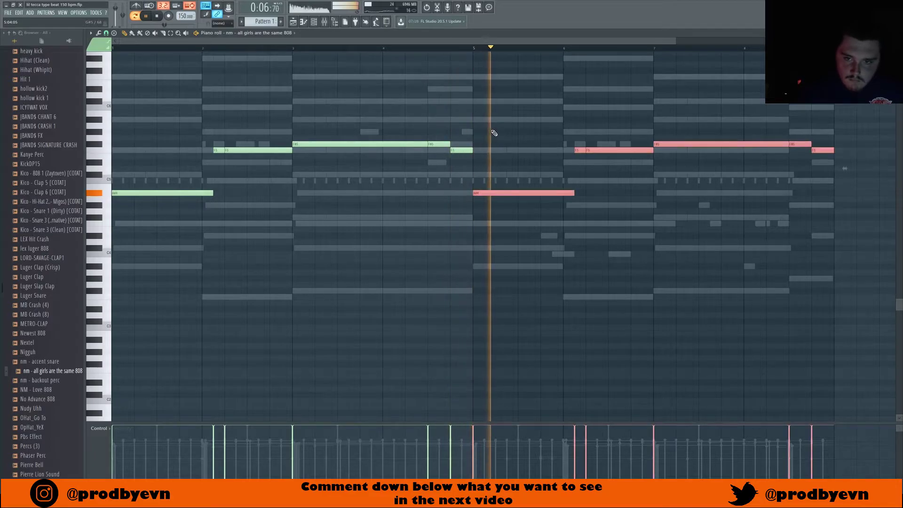
pyautogui.moveTo(520, 154); pyautogui.dragTo(538, 236)
pyautogui.hotkey('ctrl', 'Up')
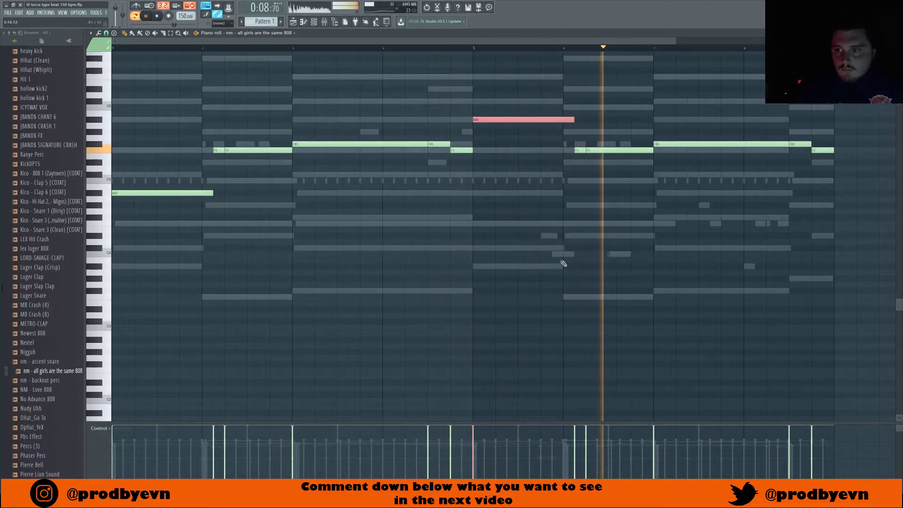
pyautogui.hotkey('ctrl', 'd')
# - Lower the 808's final note to D#5 and raise the short F5 in bar 6 to F6
pyautogui.moveTo(819, 144); pyautogui.dragTo(829, 159)
pyautogui.press('space')
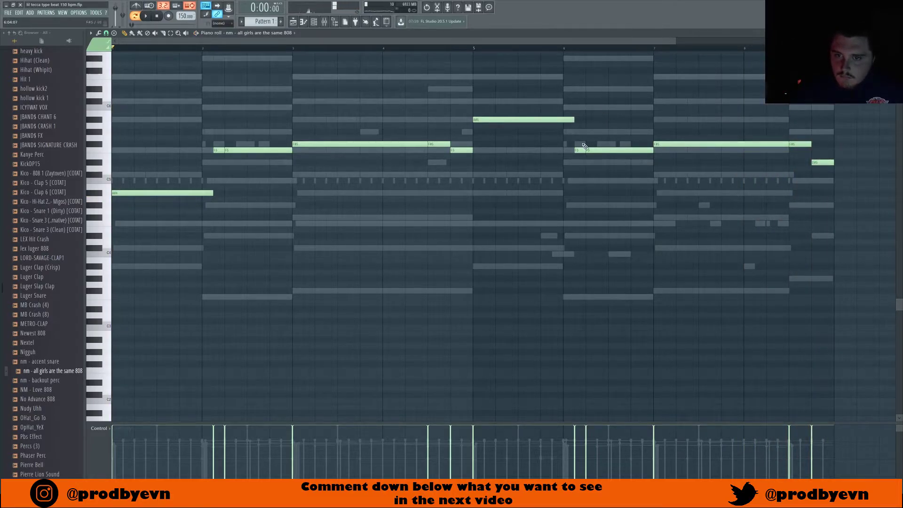
pyautogui.click(532, 46)
# - Audition bars 5 to 8 and split bar 8's F#5 into three shorter repeated notes
pyautogui.press('space')
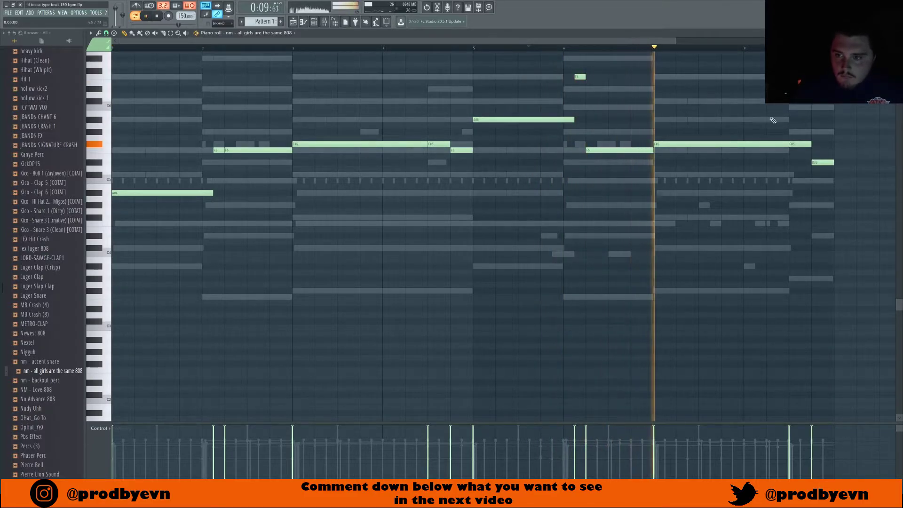
pyautogui.press('space')
pyautogui.moveTo(814, 147); pyautogui.dragTo(800, 148)
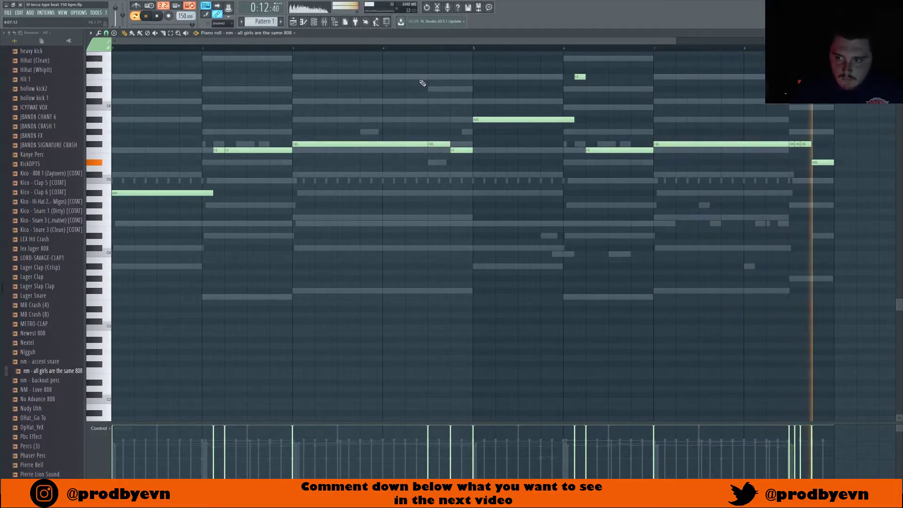
# - Move bar 8's three short F#5 notes earlier and fill the gap before the final D#5 with a G#5
pyautogui.press('space')
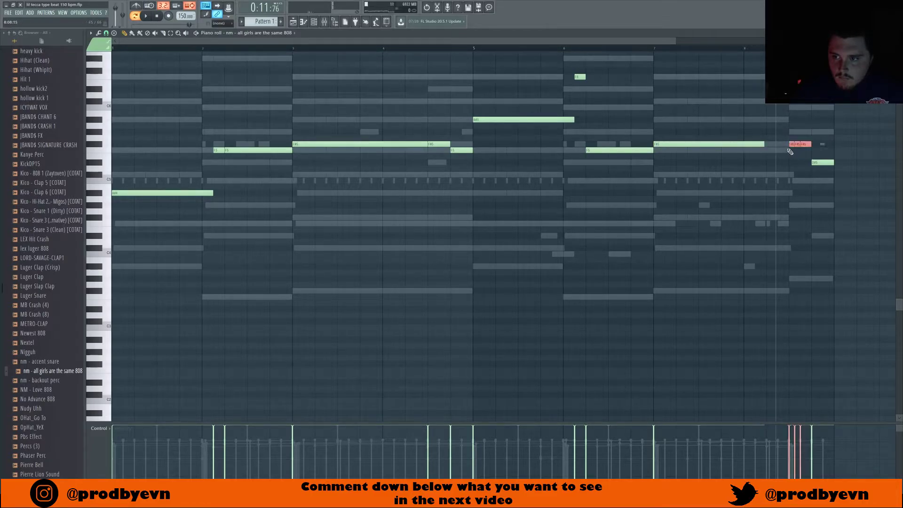
pyautogui.moveTo(793, 144); pyautogui.dragTo(767, 149)
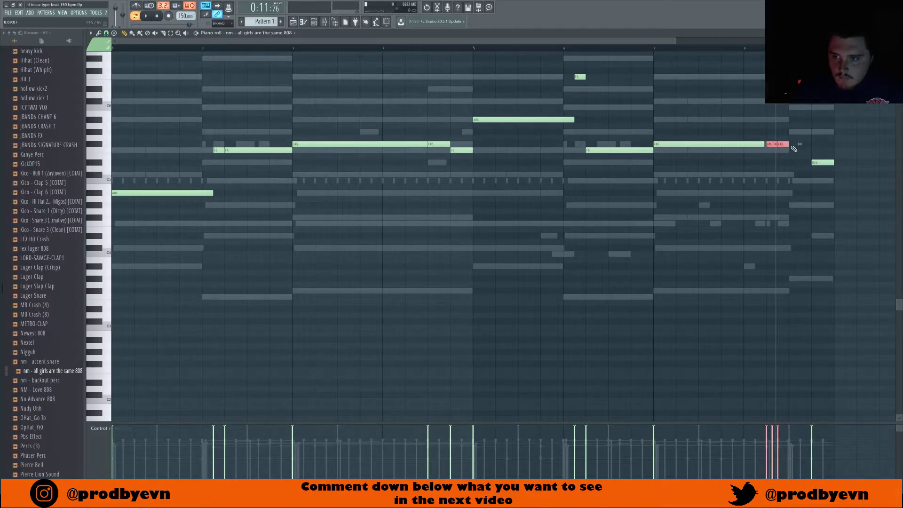
pyautogui.click(785, 150)
pyautogui.rightClick(788, 151)
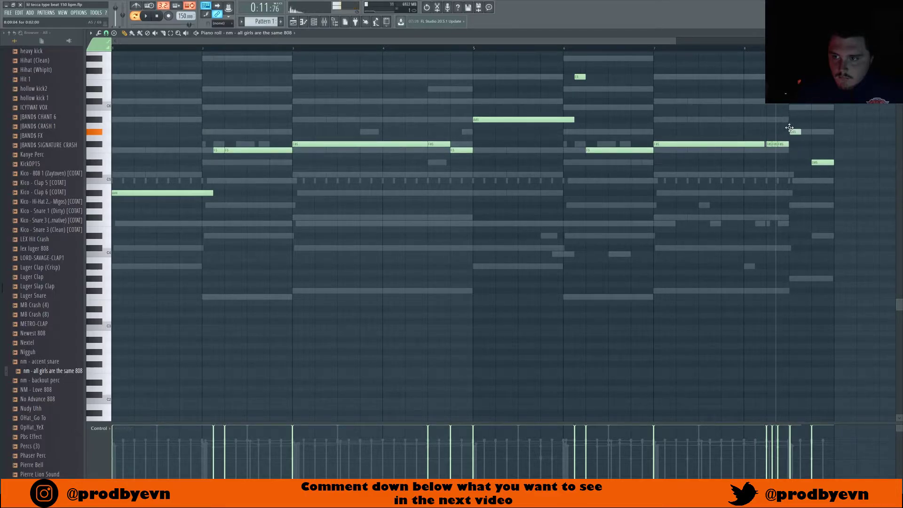
pyautogui.press('space')
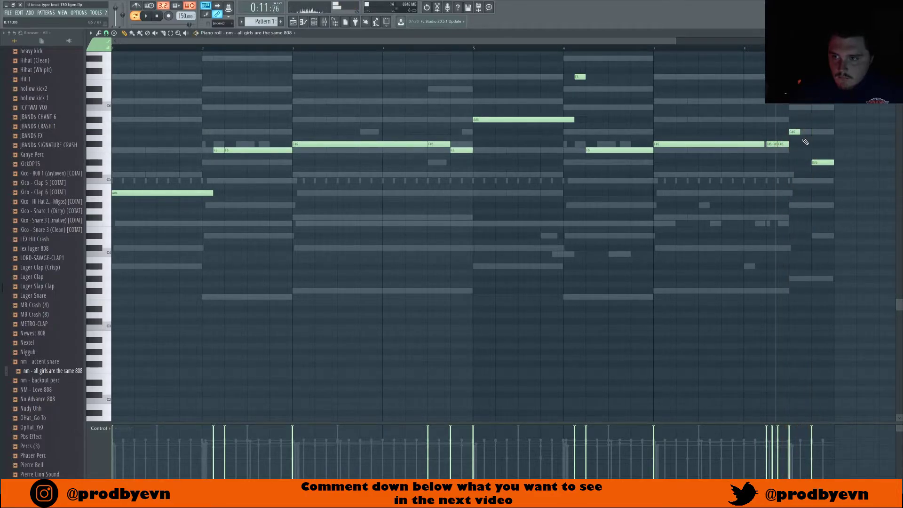
pyautogui.press('space')
pyautogui.press('space')
pyautogui.press('space')
pyautogui.press('space')
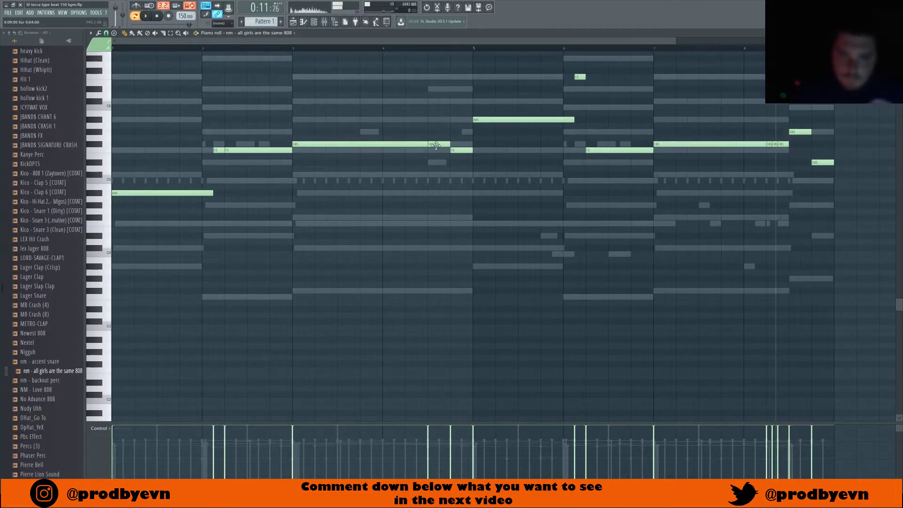
# - Audition bar 4's short F#5 at other pitches, settle it on D#5, and play the 808 line through
pyautogui.click(405, 47)
pyautogui.press('space')
pyautogui.press('space')
pyautogui.press('space')
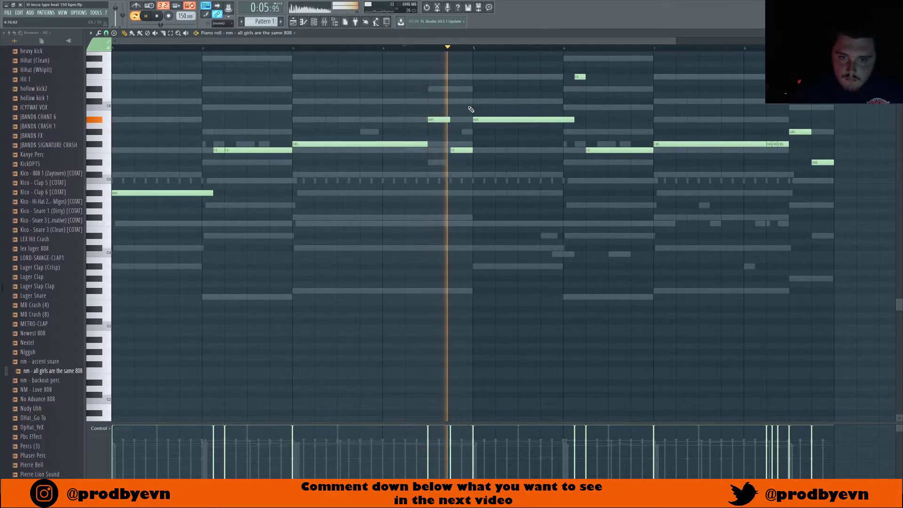
pyautogui.press('space')
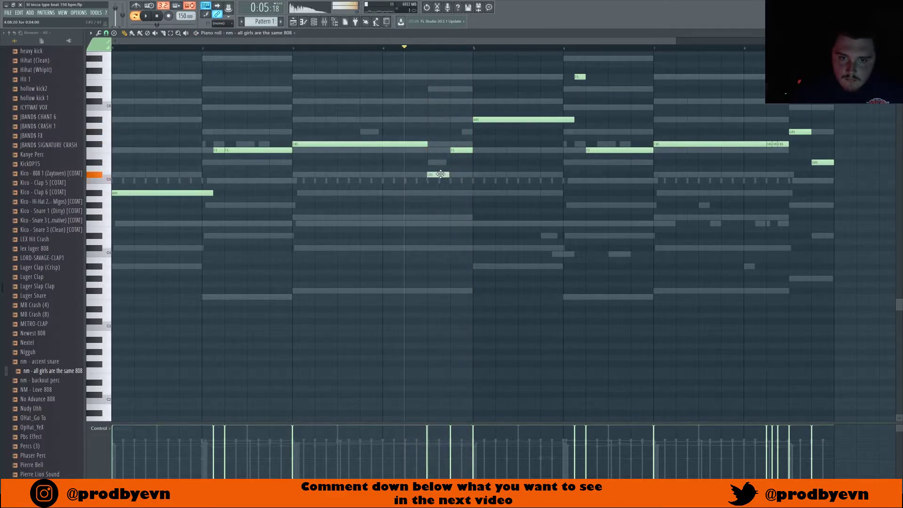
pyautogui.press('space')
pyautogui.press('space')
pyautogui.moveTo(441, 174); pyautogui.dragTo(437, 161)
pyautogui.press('space')
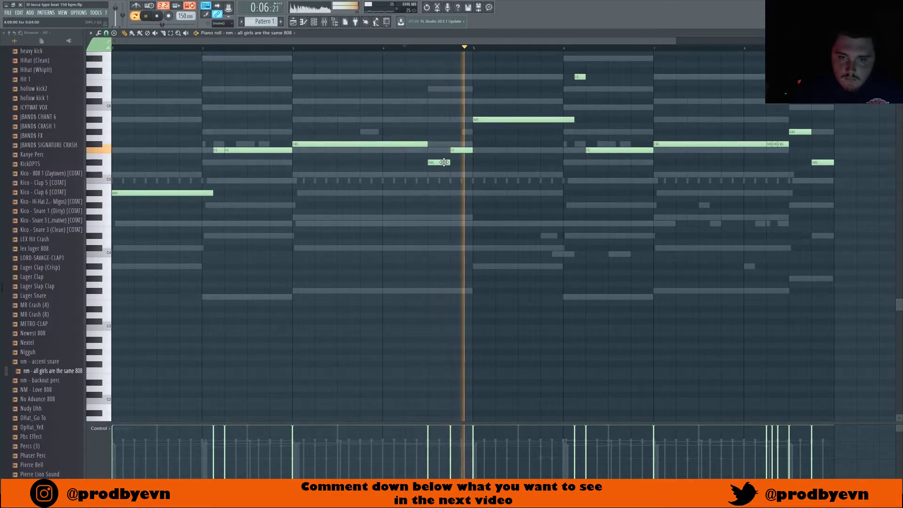
pyautogui.press('space')
pyautogui.press('space')
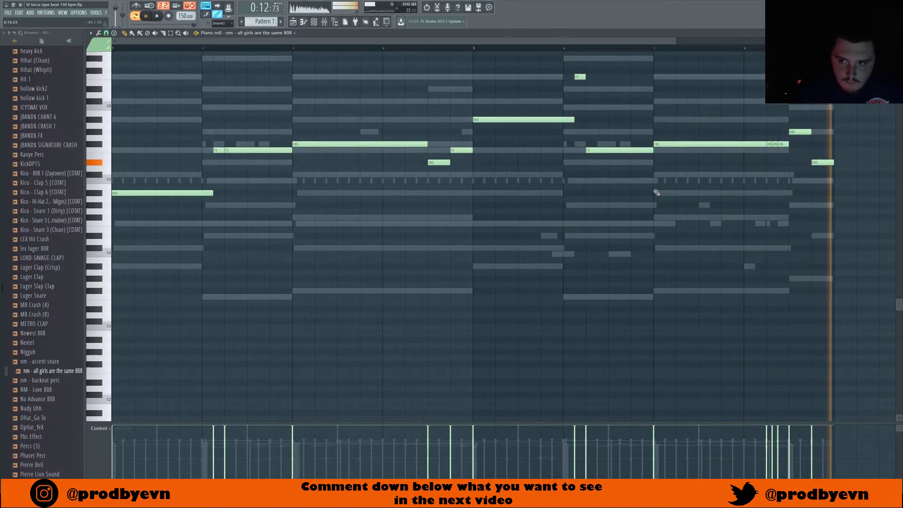
# - Load Stacks Kick from the BOOMIN drum kit into the Kick channel and place a hit on step 1
pyautogui.click(313, 22)
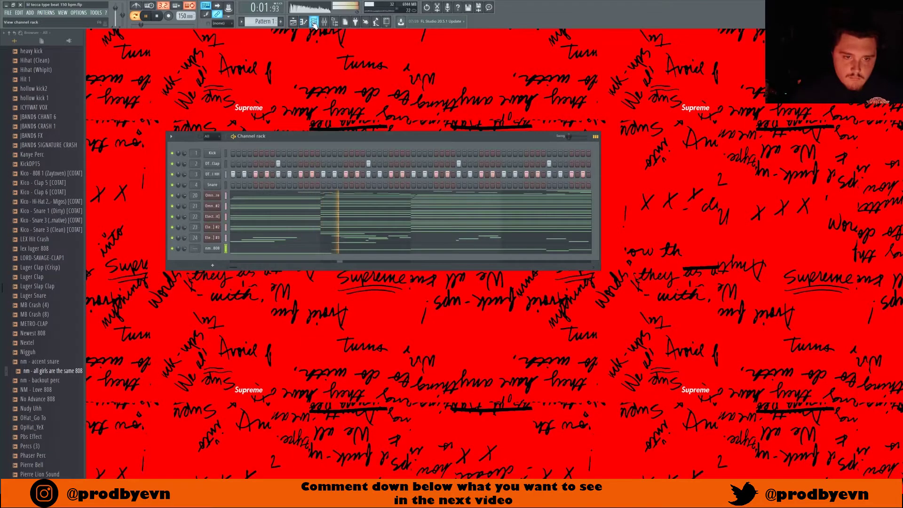
pyautogui.scroll(15, 52, 188)
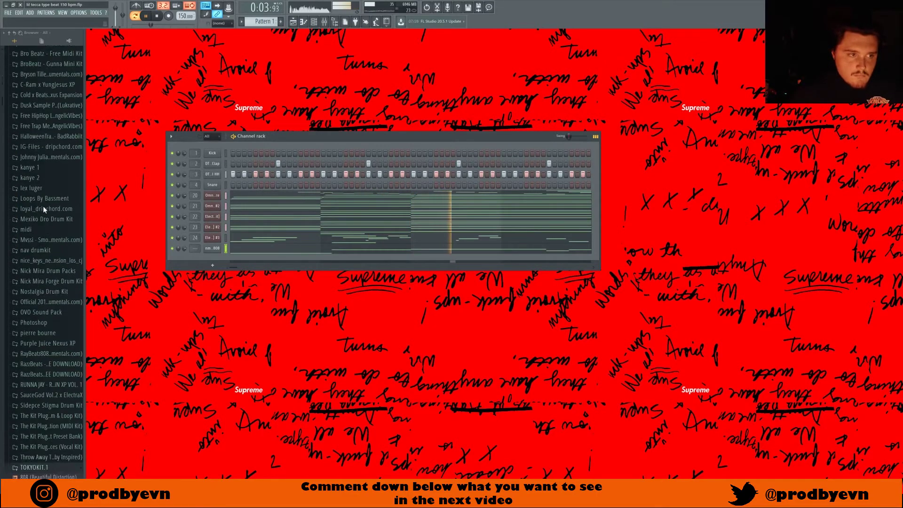
pyautogui.scroll(4, 52, 185)
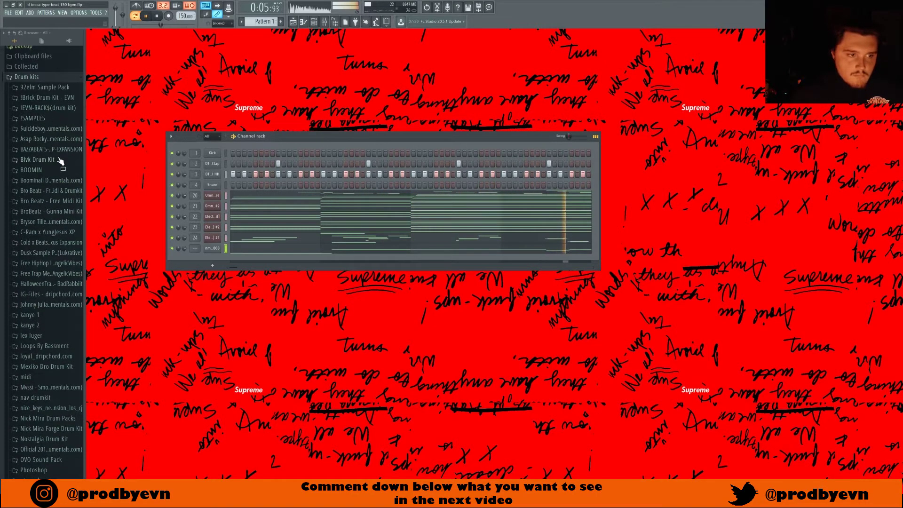
pyautogui.click(32, 169)
pyautogui.click(62, 211)
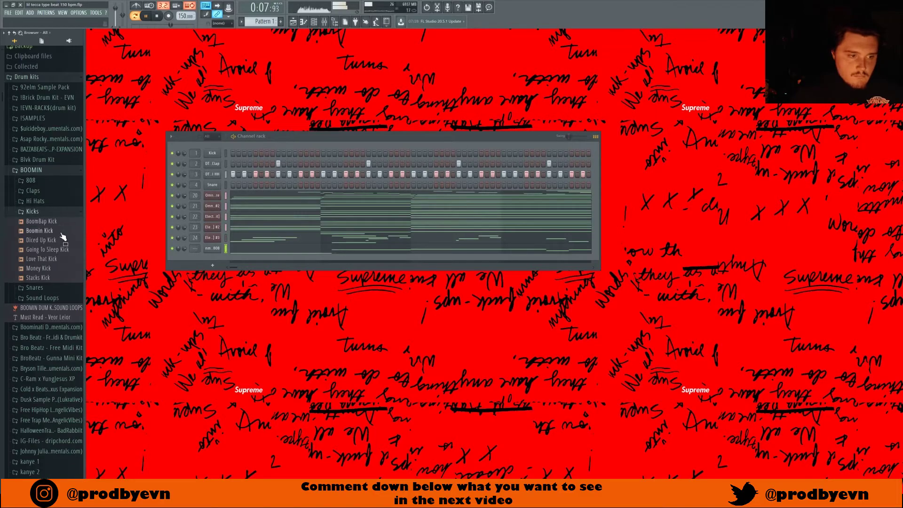
pyautogui.click(233, 154)
pyautogui.press('space')
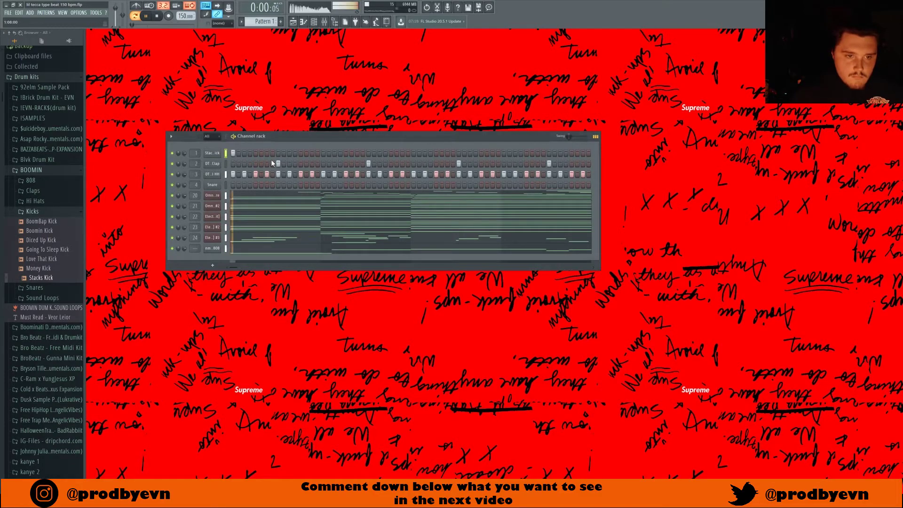
# - Try kick hits on steps 13 and 15, then replace them with hits on steps 19, 21, 33 and 61
pyautogui.click(301, 153)
pyautogui.click(312, 153)
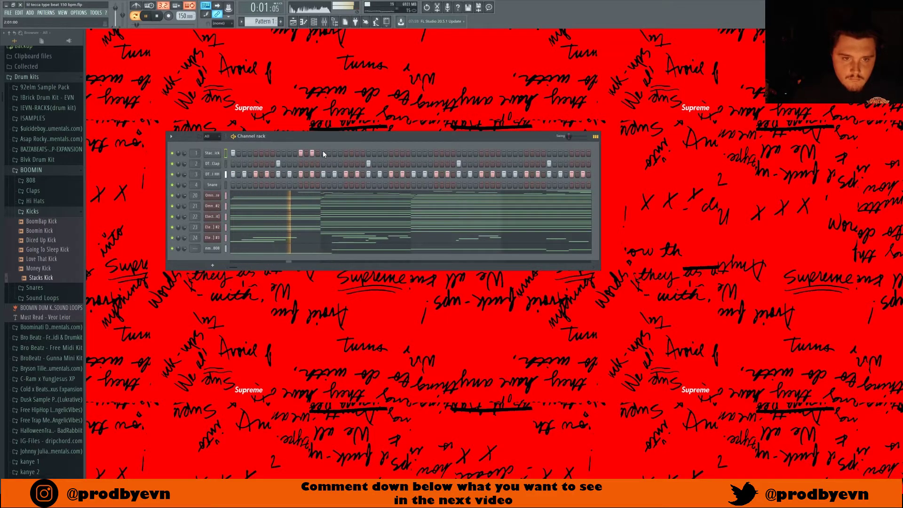
pyautogui.click(335, 154)
pyautogui.click(346, 154)
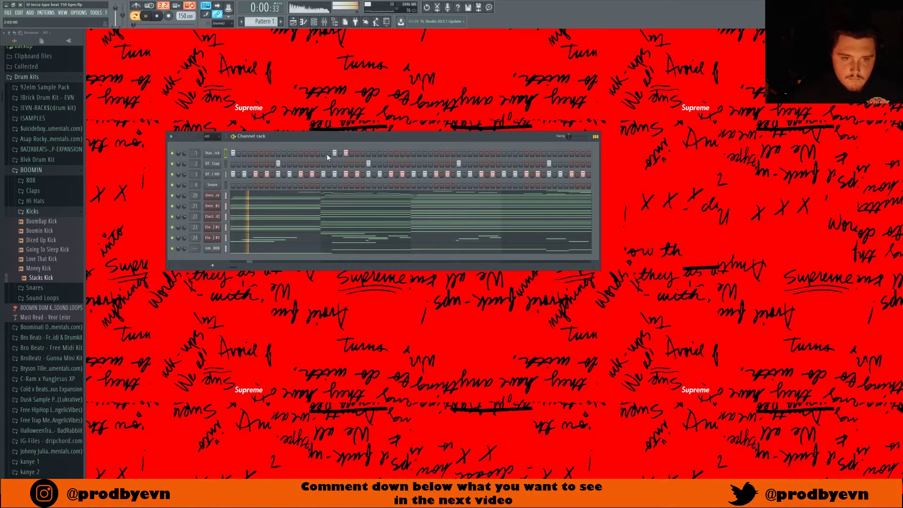
pyautogui.click(392, 153)
pyautogui.press('space')
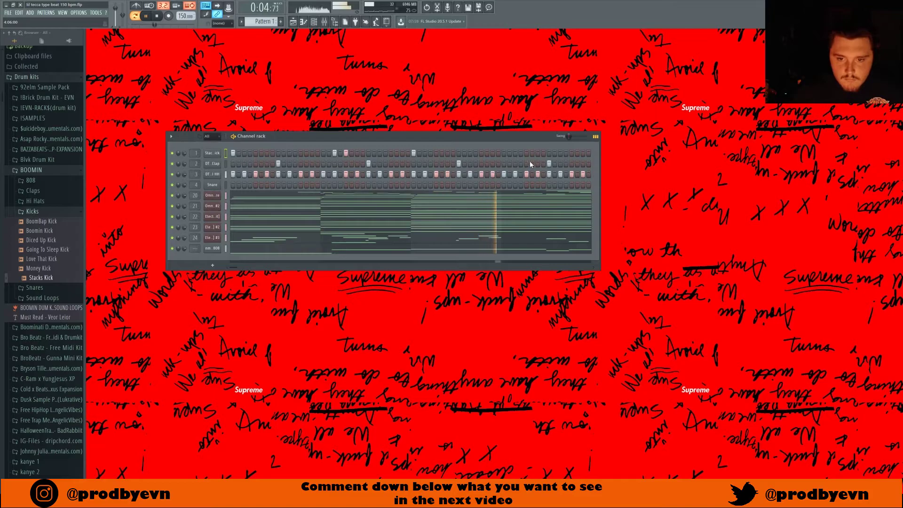
pyautogui.click(571, 154)
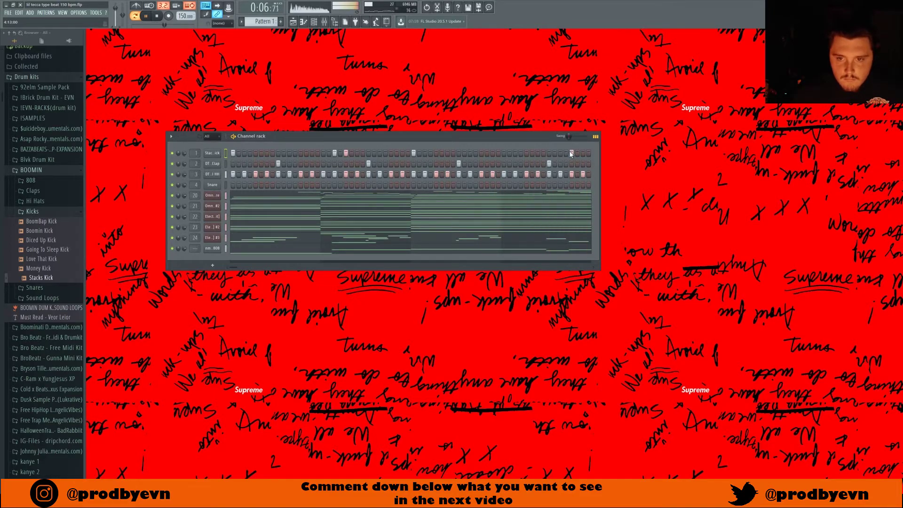
# - Duplicate the four-bar Stacks Kick pattern into bars 5 to 8
pyautogui.rightClick(216, 154)
pyautogui.click(241, 155)
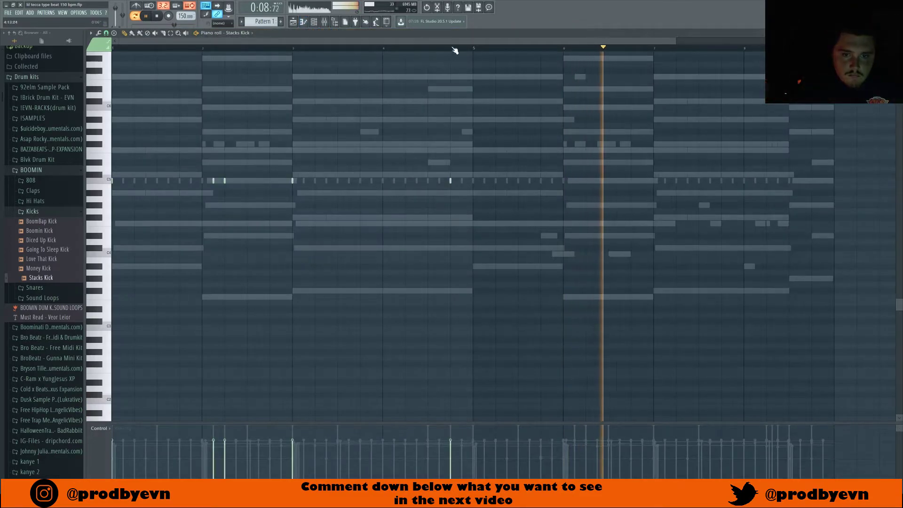
pyautogui.moveTo(475, 51); pyautogui.dragTo(109, 50)
pyautogui.scroll(5, 365, 234)
pyautogui.hotkey('ctrl', 'b')
pyautogui.keyDown('ctrl'); pyautogui.click(399, 238); pyautogui.keyUp('ctrl')
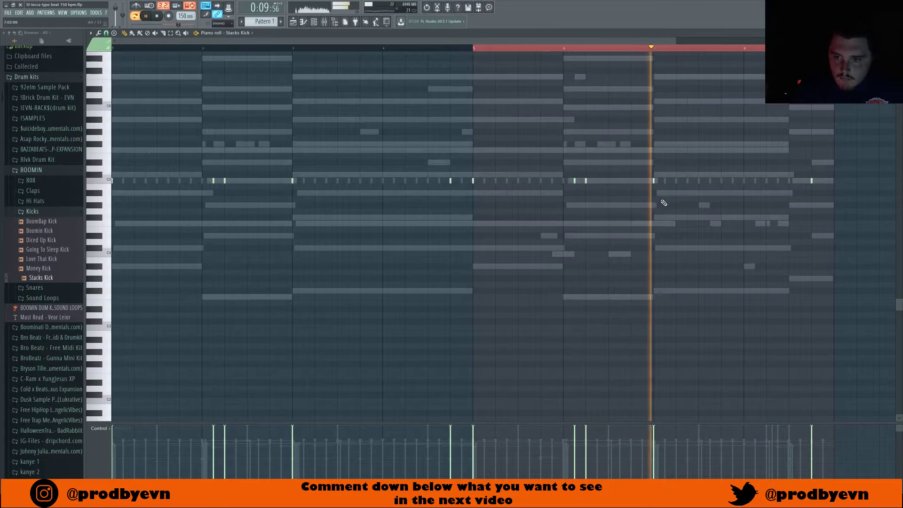
# - Add three quick kicks in bar 8 matching the repeated 808 F#5 notes and audition the pattern
pyautogui.press('space')
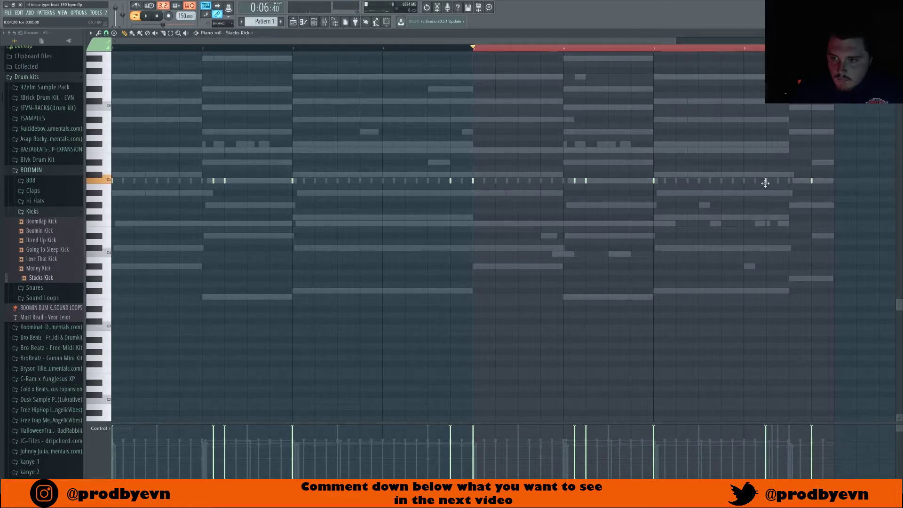
pyautogui.press('space')
pyautogui.press('space')
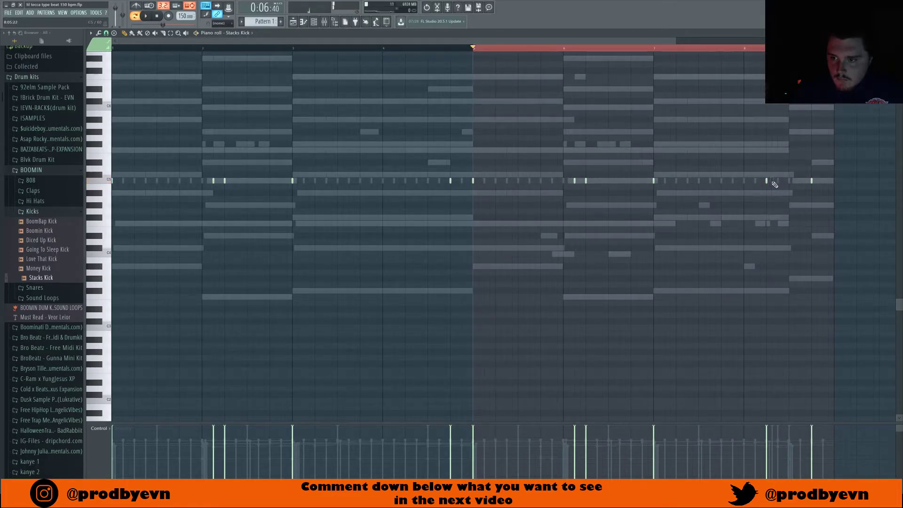
pyautogui.click(747, 48)
pyautogui.press('space')
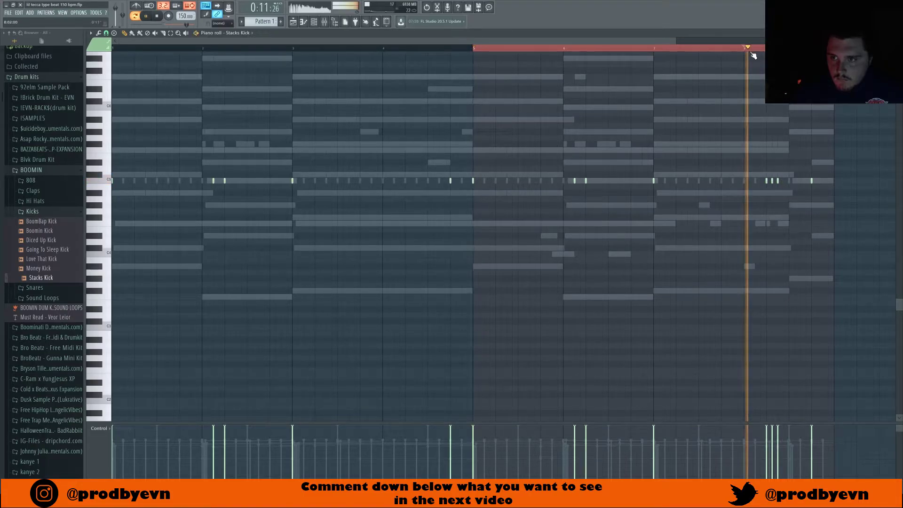
pyautogui.click(137, 47)
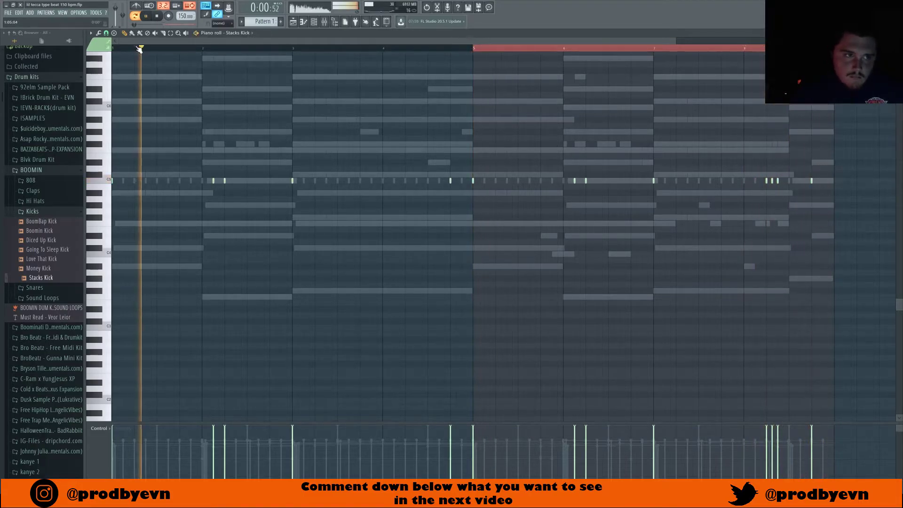
pyautogui.press('space')
pyautogui.press('space')
# - Load Black Snare 1 from the BOOMIN kit's Snares folder into the Snare channel and start playback
pyautogui.press('F6')
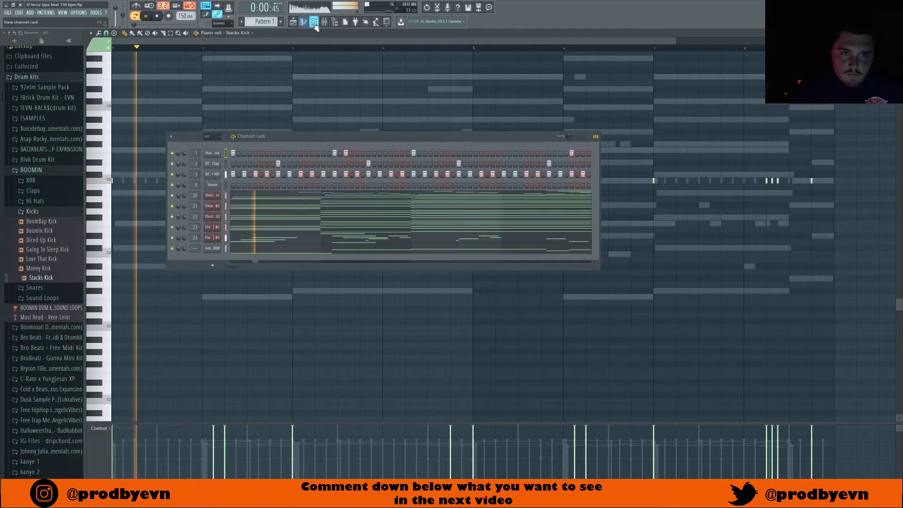
pyautogui.click(71, 291)
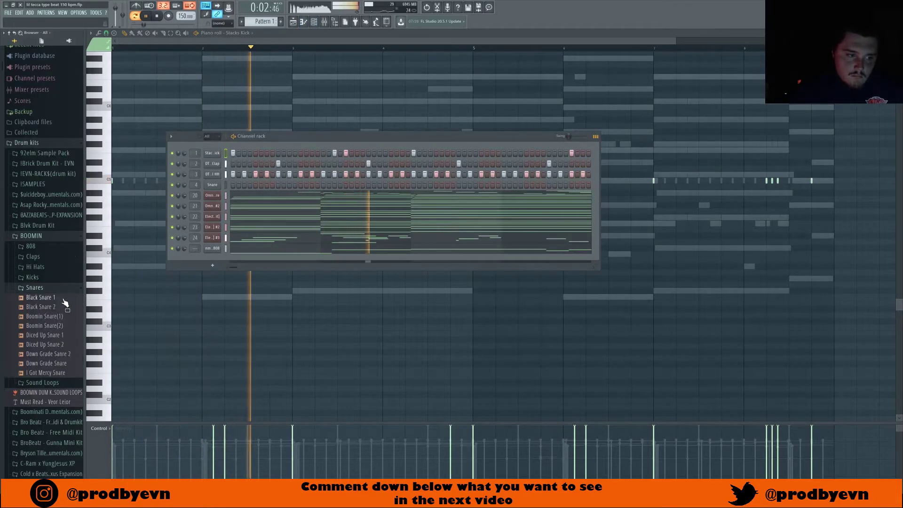
pyautogui.press('space')
pyautogui.click(60, 300)
pyautogui.moveTo(224, 200); pyautogui.dragTo(215, 182)
pyautogui.press('space')
# - Place Black Snare 1 hits on steps 3 and 35 and duplicate the four-bar snare pattern into bars 5 to 8
pyautogui.click(244, 185)
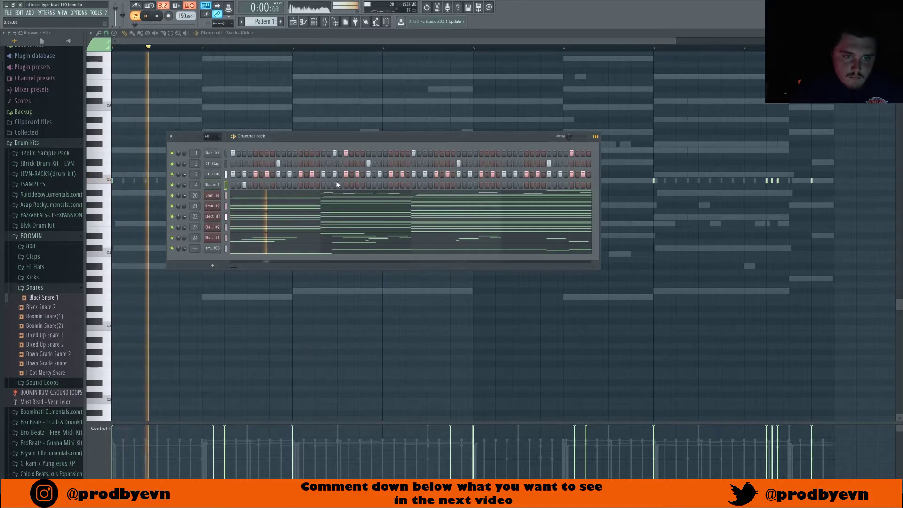
pyautogui.click(425, 185)
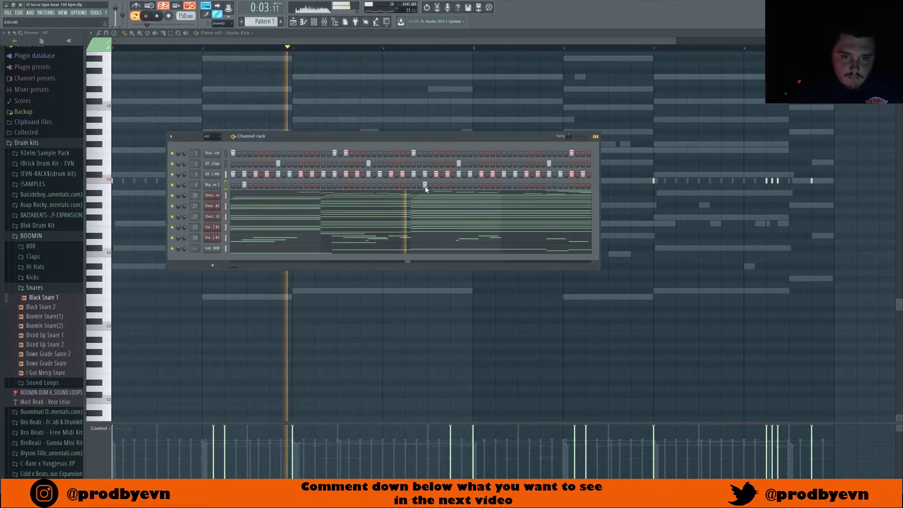
pyautogui.click(562, 185)
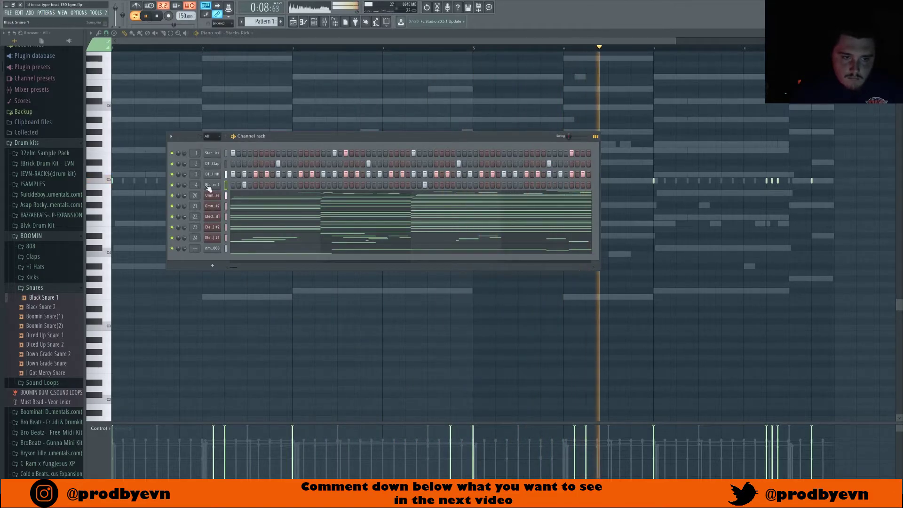
pyautogui.press('F7')
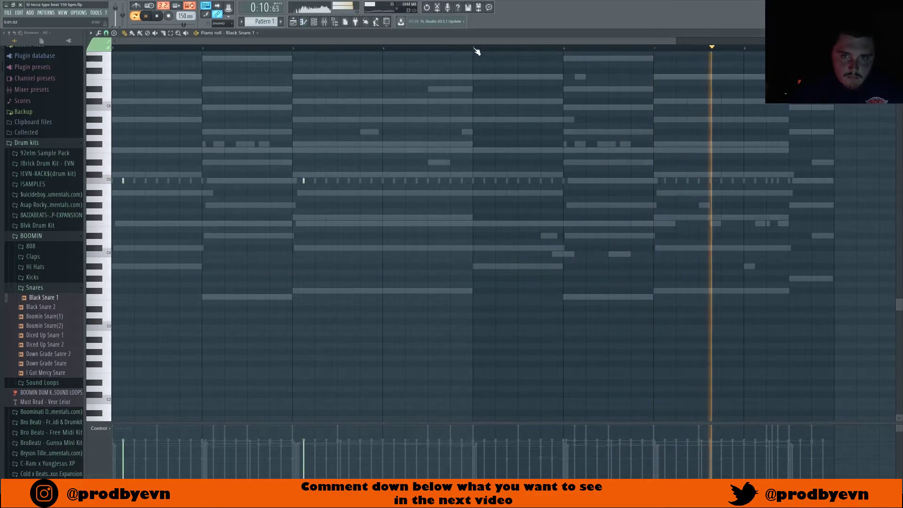
pyautogui.moveTo(474, 49); pyautogui.dragTo(113, 48)
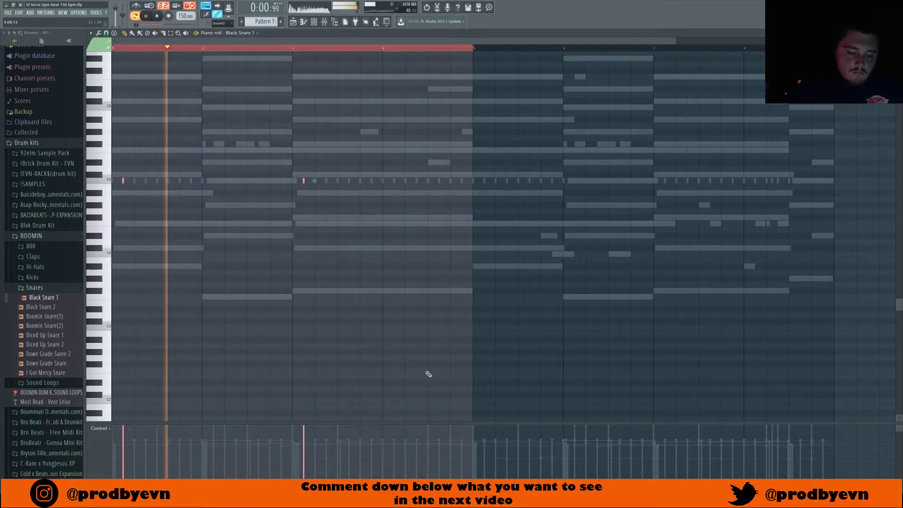
pyautogui.hotkey('ctrl', 'b')
pyautogui.click(123, 48)
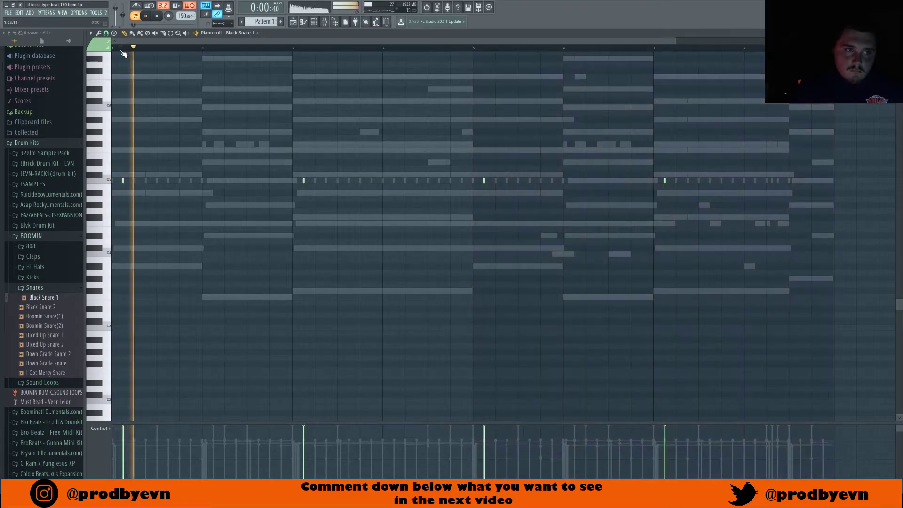
# - Load Sands (Perc) from the !Brick Drum Kit's Percs folder into a new channel
pyautogui.press('F6')
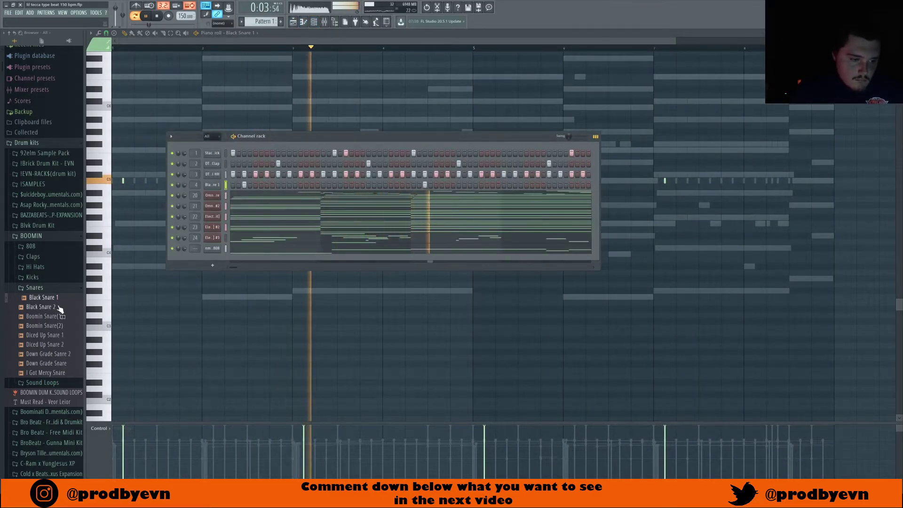
pyautogui.click(56, 288)
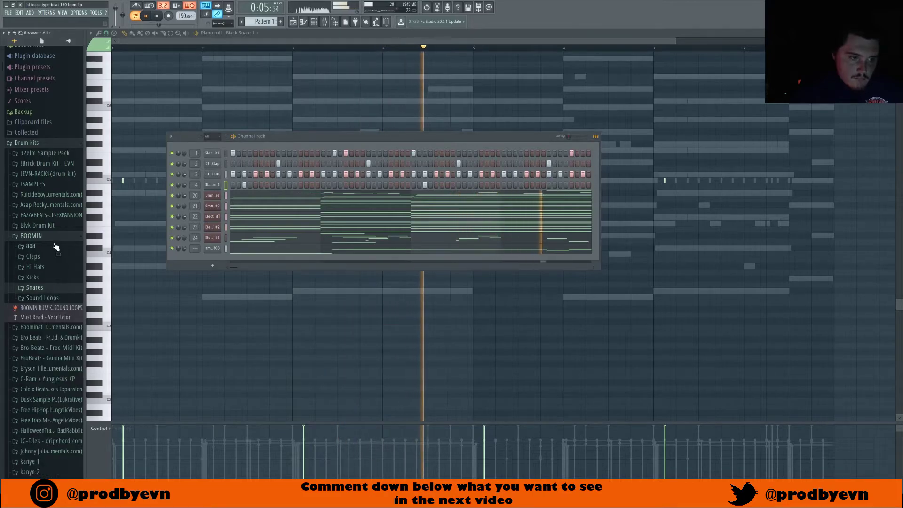
pyautogui.scroll(-5, 53, 329)
pyautogui.scroll(5, 60, 333)
pyautogui.click(44, 164)
pyautogui.click(49, 214)
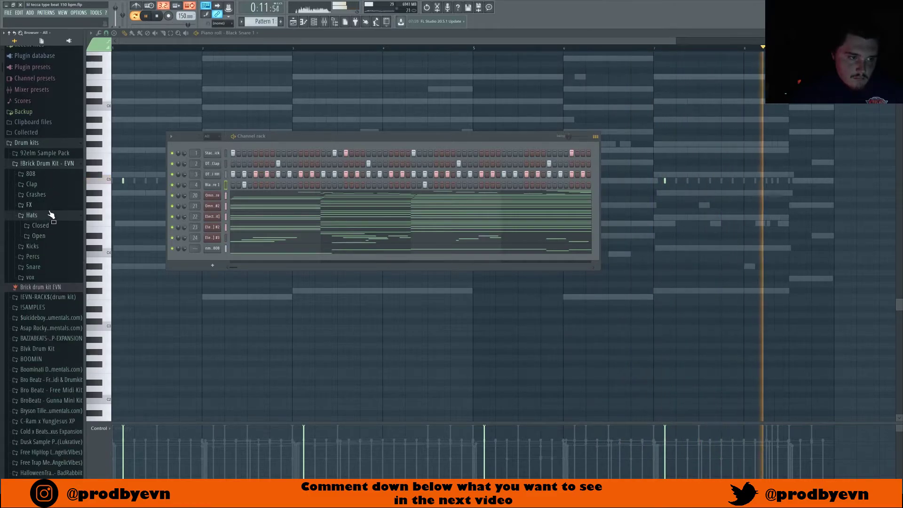
pyautogui.click(49, 207)
pyautogui.click(49, 208)
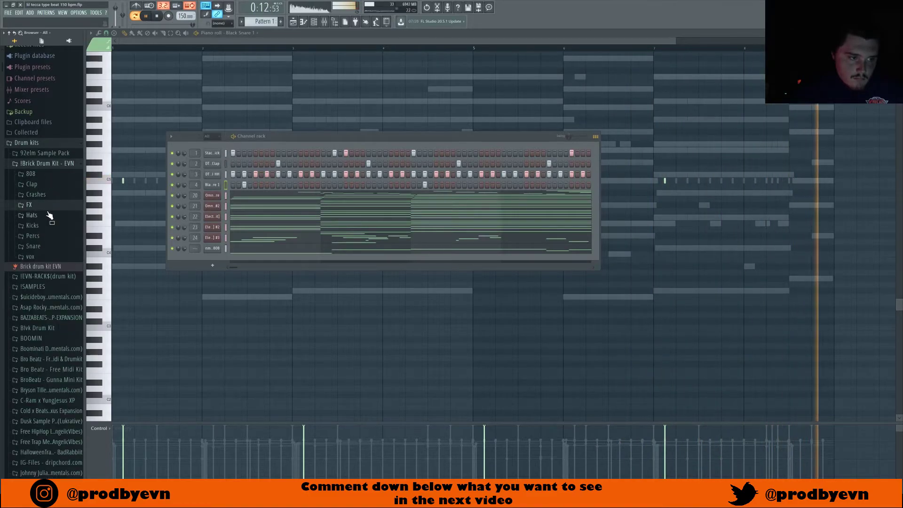
pyautogui.press('space')
pyautogui.click(44, 238)
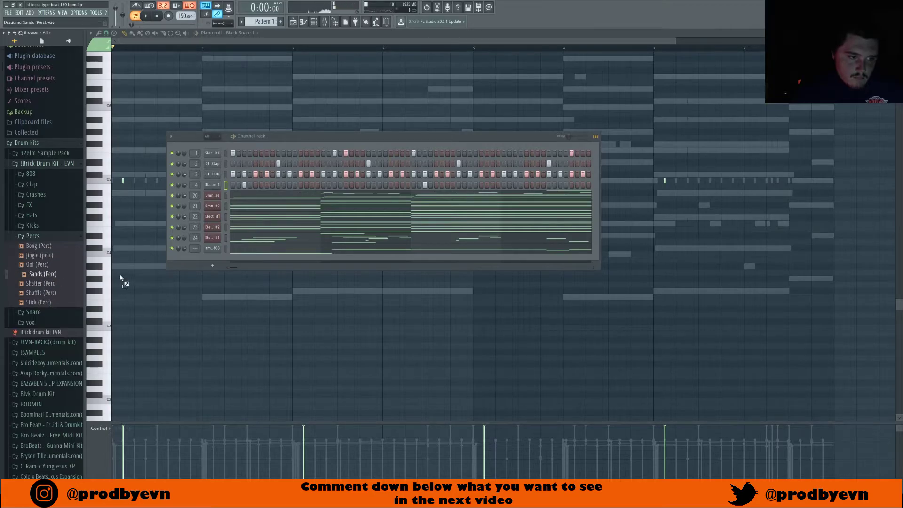
pyautogui.moveTo(208, 261); pyautogui.dragTo(210, 261)
# - Place Sands (Perc) hits on steps 1, 9, 17, 33, 41 and 49 during playback
pyautogui.click(233, 259)
pyautogui.press('space')
pyautogui.click(278, 259)
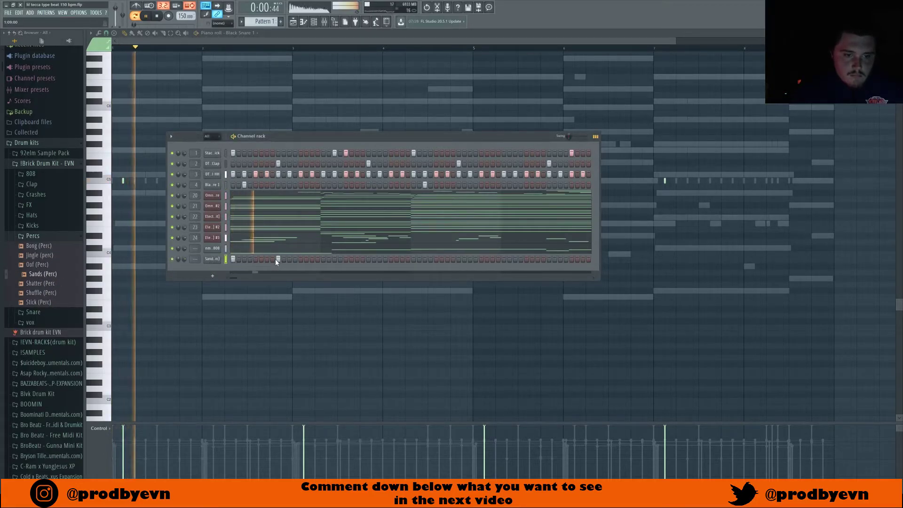
pyautogui.click(323, 259)
pyautogui.click(413, 260)
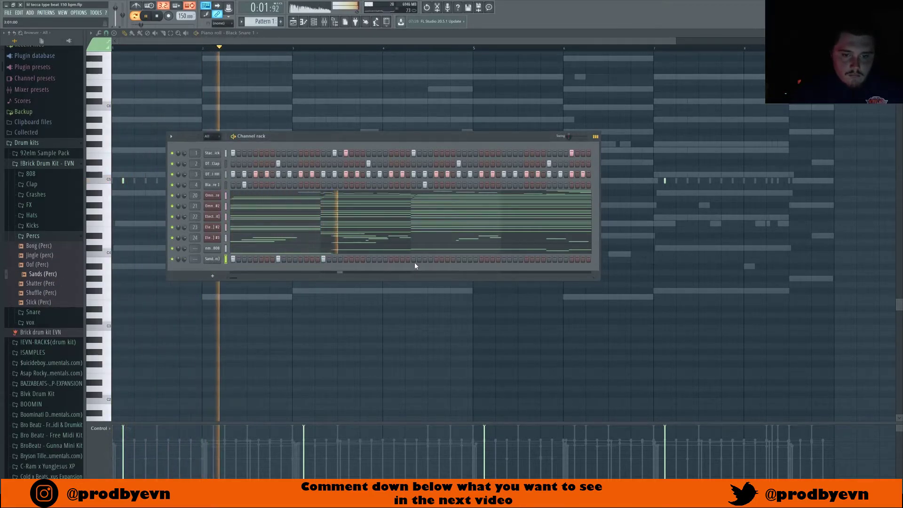
pyautogui.click(459, 259)
pyautogui.click(504, 259)
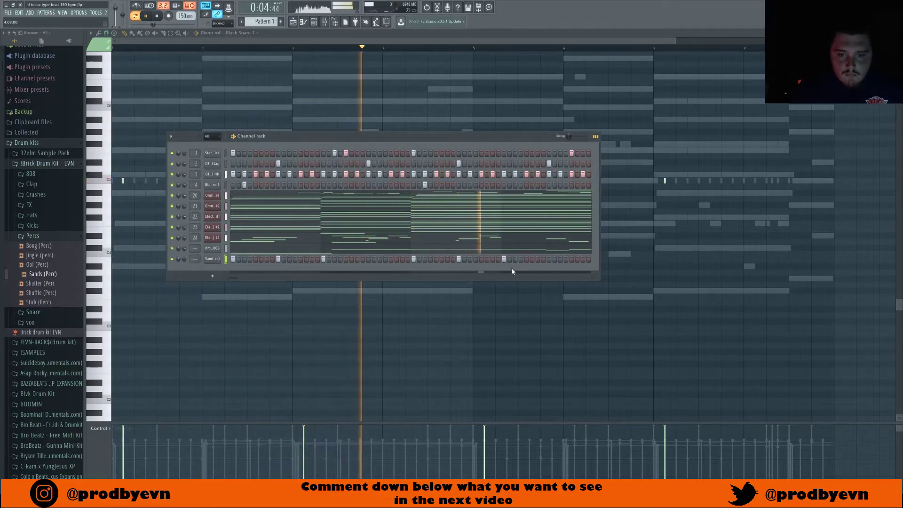
# - Duplicate the four-bar Sands (Perc) pattern into bars 5 to 8 and replay it from the beginning
pyautogui.press('F7')
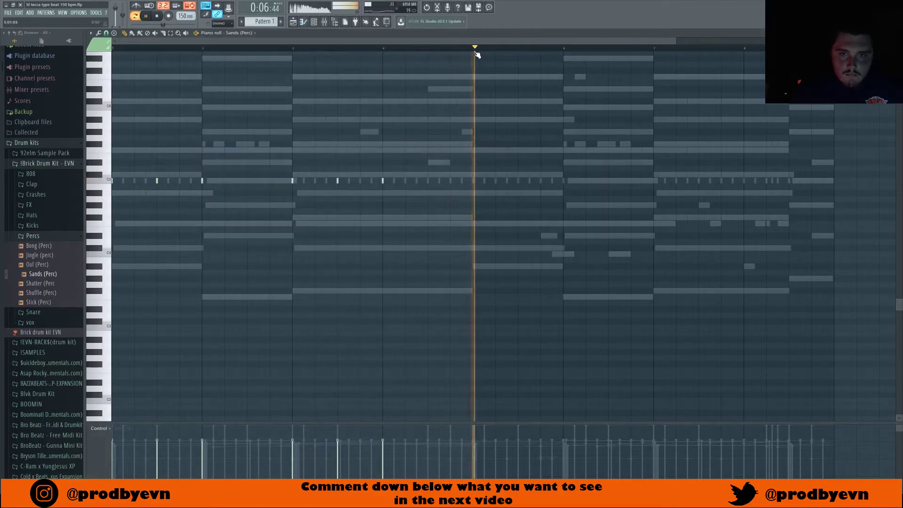
pyautogui.moveTo(476, 47); pyautogui.dragTo(112, 47)
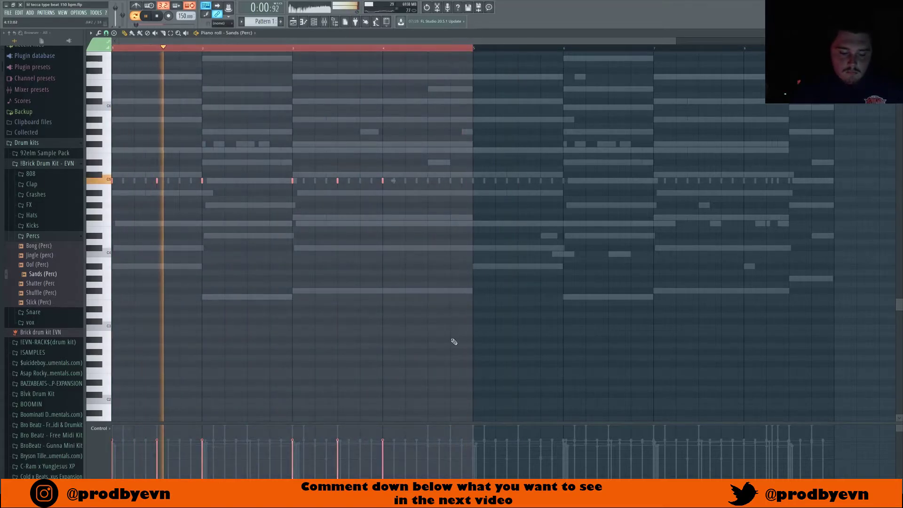
pyautogui.hotkey('ctrl', 'b')
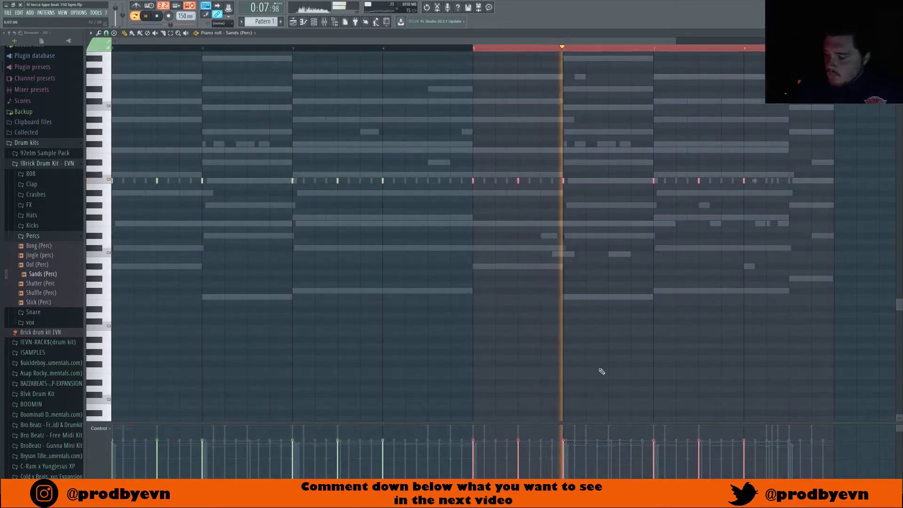
pyautogui.click(122, 46)
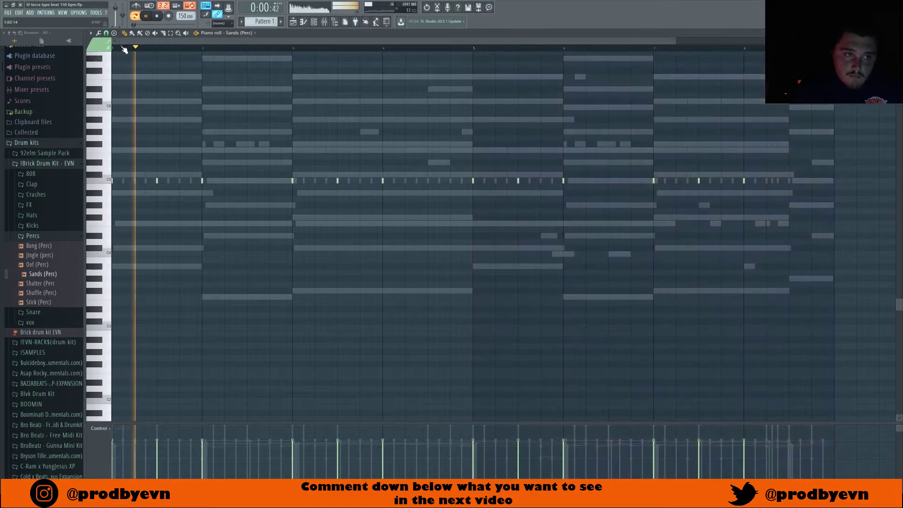
# - Browse the drum kits for more percussion and open the Nick Mira Forge Drum Kit's Percs & FX folder
pyautogui.press('F6')
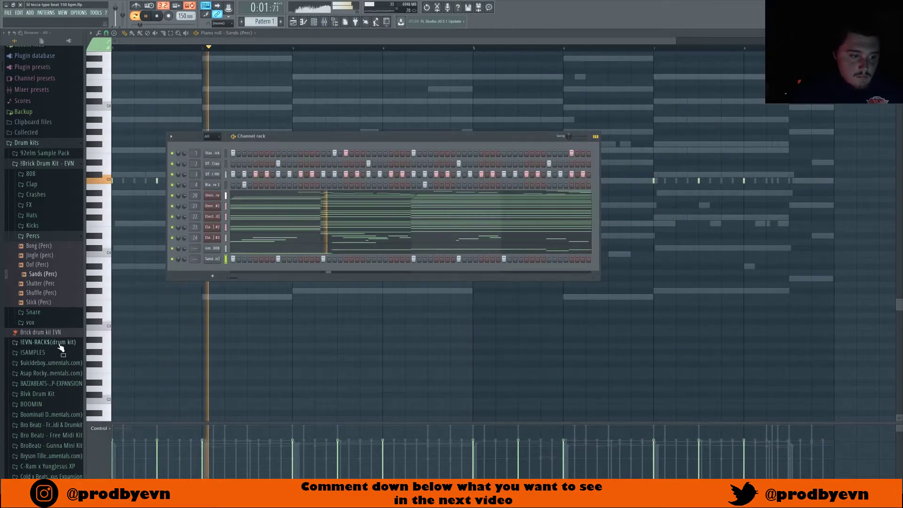
pyautogui.scroll(-9, 61, 254)
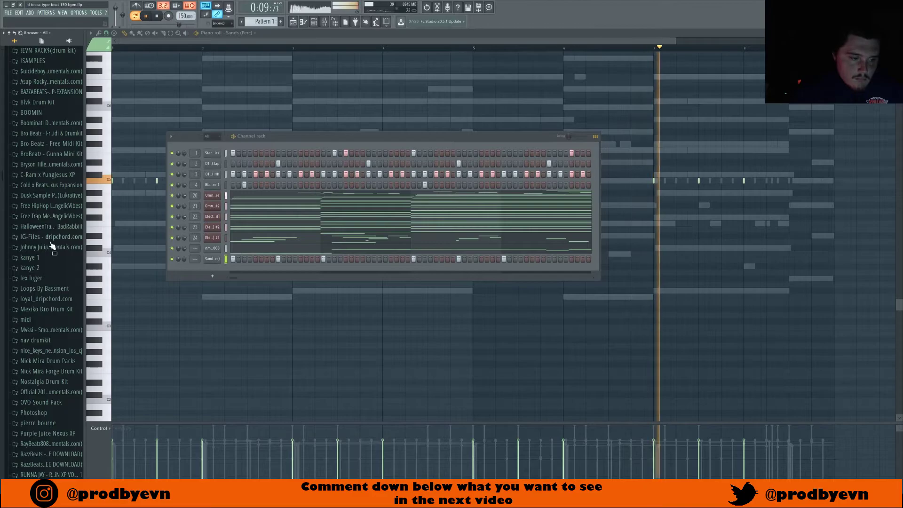
pyautogui.click(52, 372)
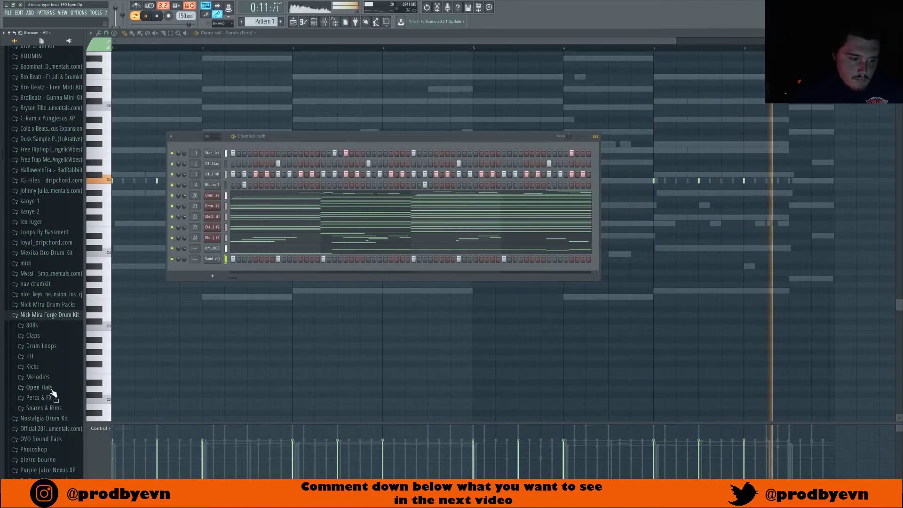
pyautogui.click(42, 397)
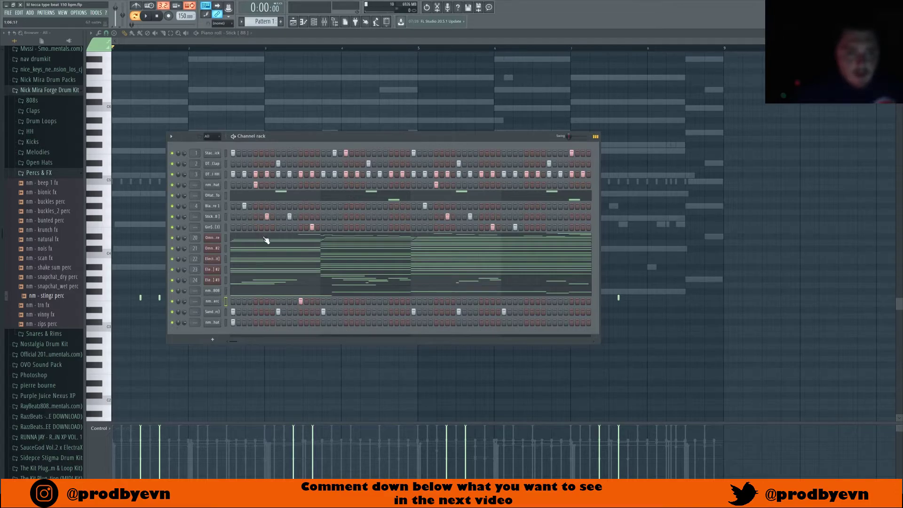
# - Review the sample settings and waveforms of the added percussion channels, including Sands (Perc) and nm - stingz perc
pyautogui.click(218, 229)
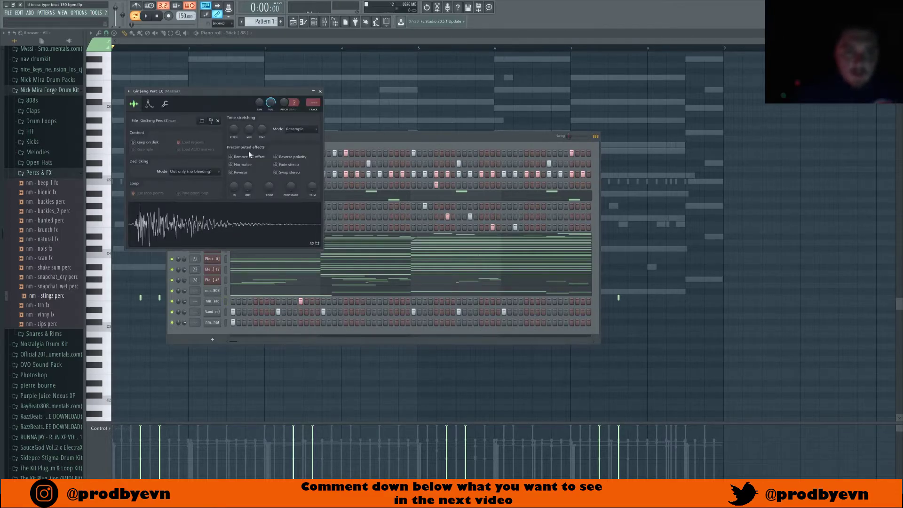
pyautogui.click(321, 91)
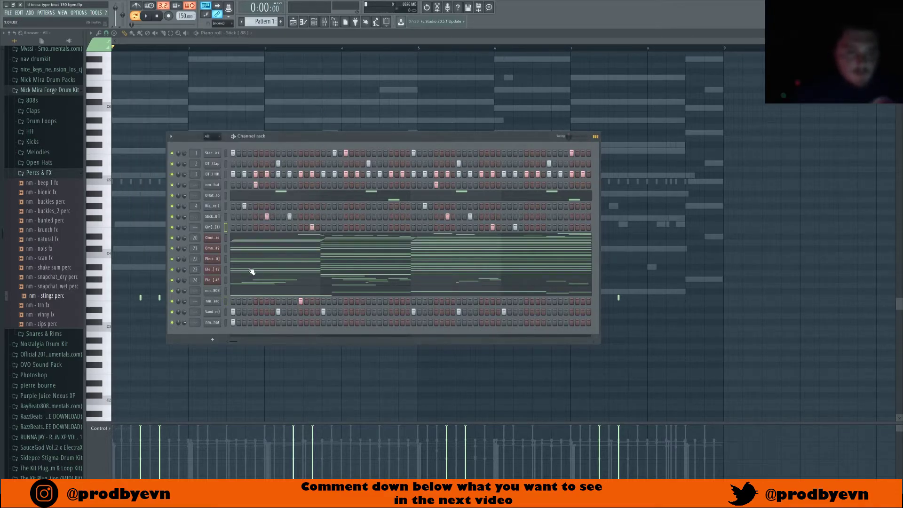
pyautogui.click(213, 312)
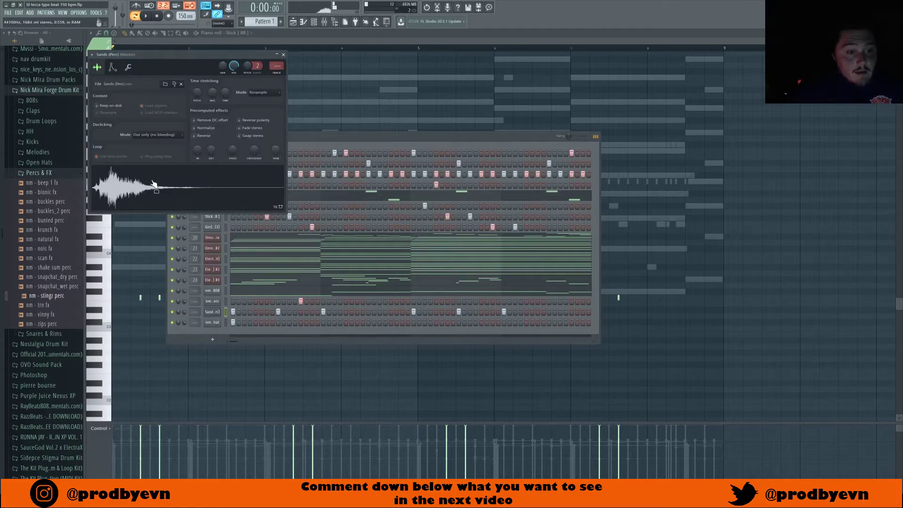
pyautogui.click(284, 55)
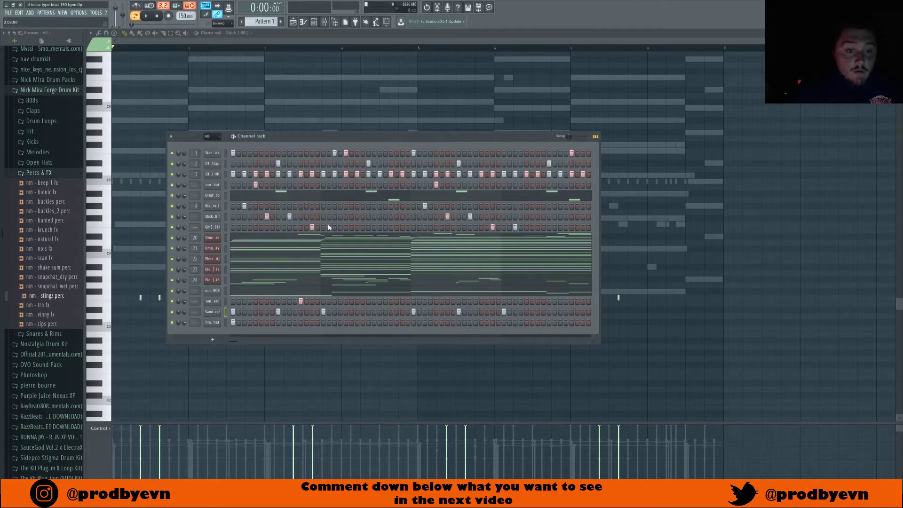
pyautogui.click(220, 301)
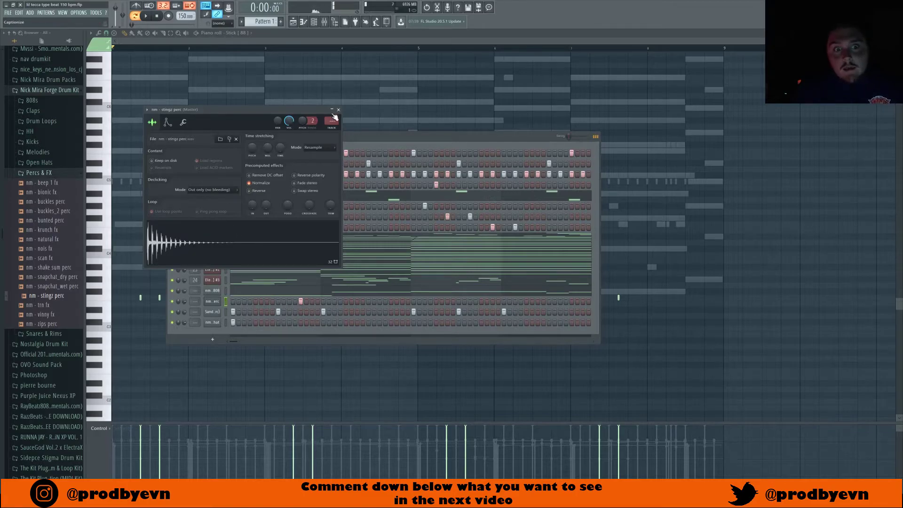
pyautogui.click(339, 110)
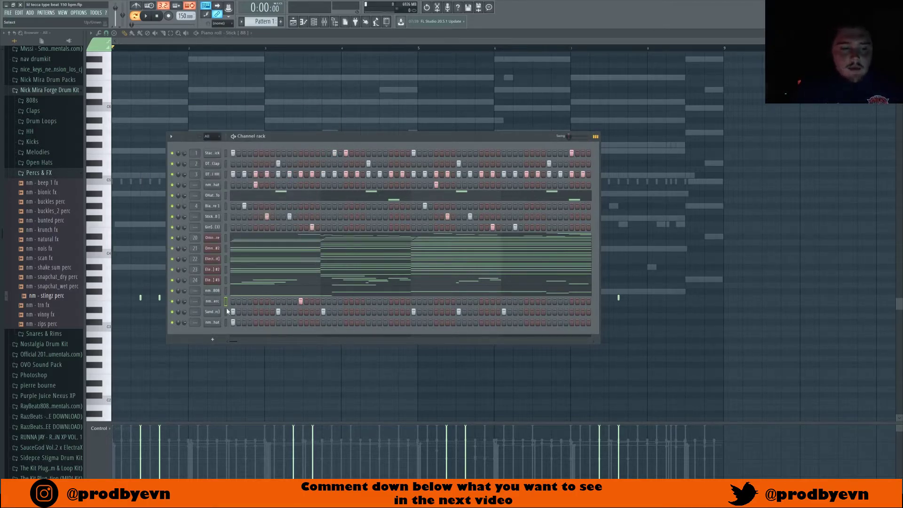
pyautogui.click(214, 302)
pyautogui.click(212, 311)
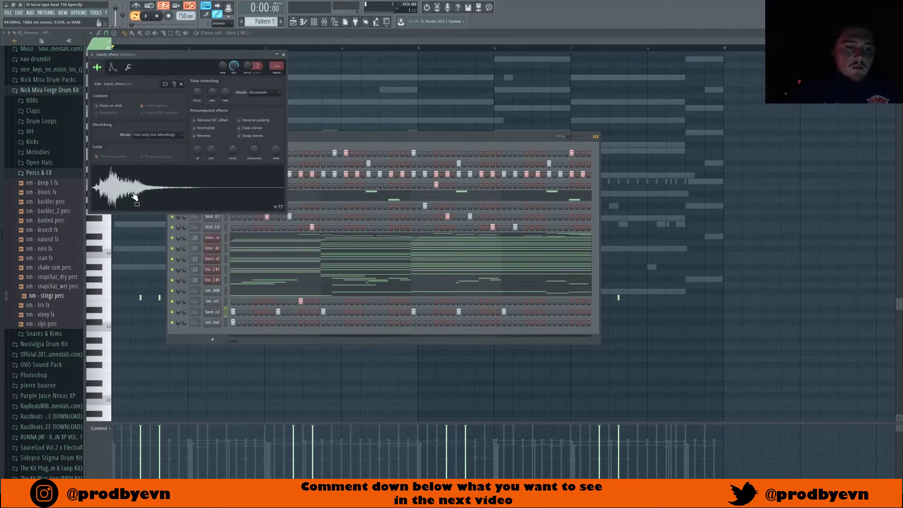
pyautogui.click(283, 55)
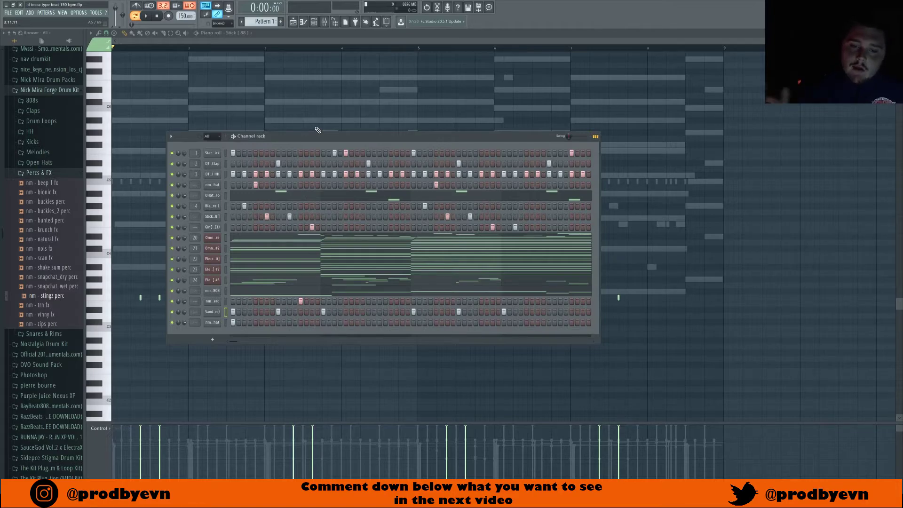
# - Add quick hi-hat rolls on beats 2, 3 and 4 of bar 1 in the DT hi-hat channel, auditioning them
pyautogui.doubleClick(130, 182)
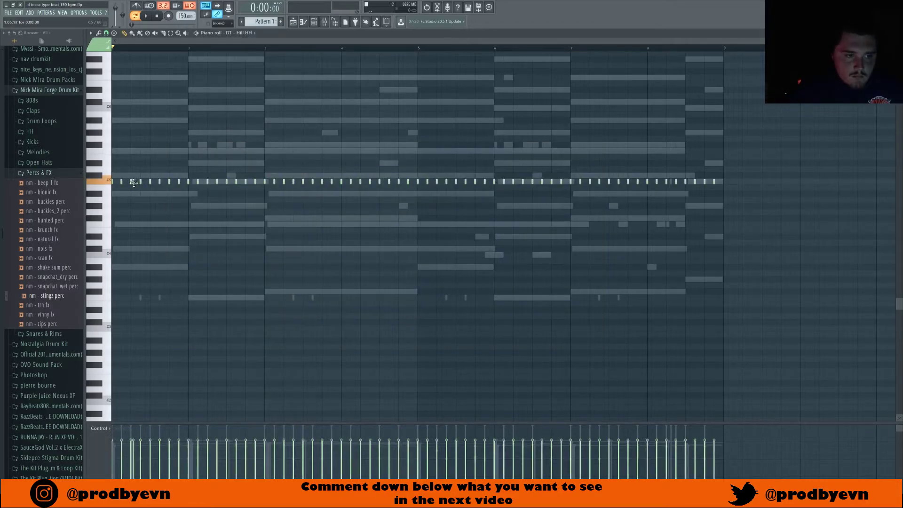
pyautogui.press('space')
pyautogui.press('space')
pyautogui.press('space')
pyautogui.press('space')
pyautogui.press('space')
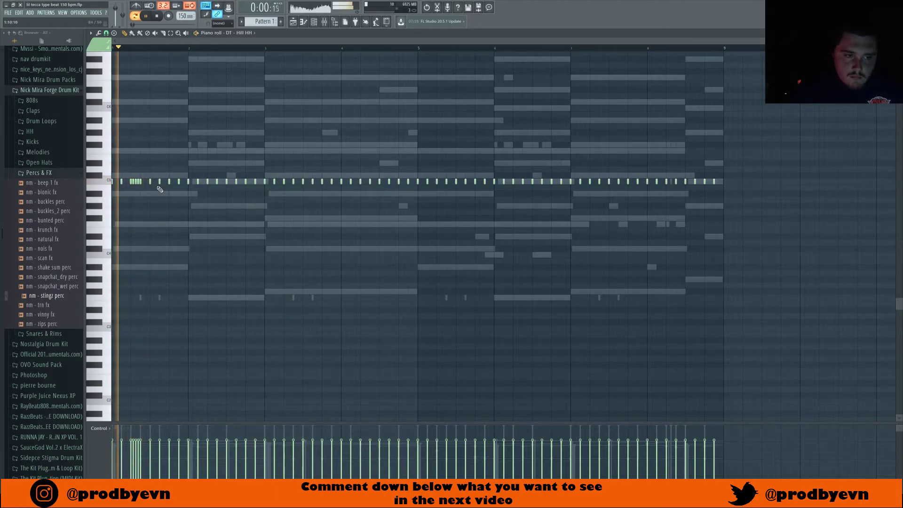
pyautogui.press('space')
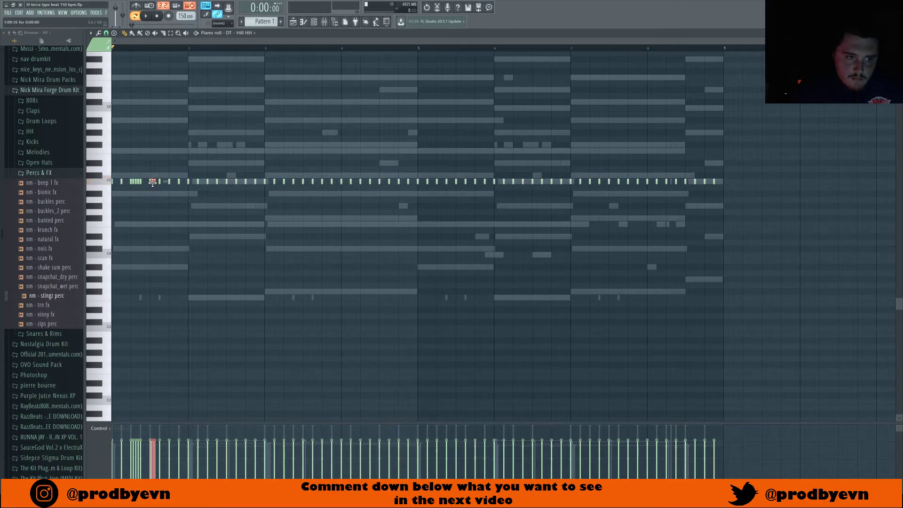
pyautogui.press('space')
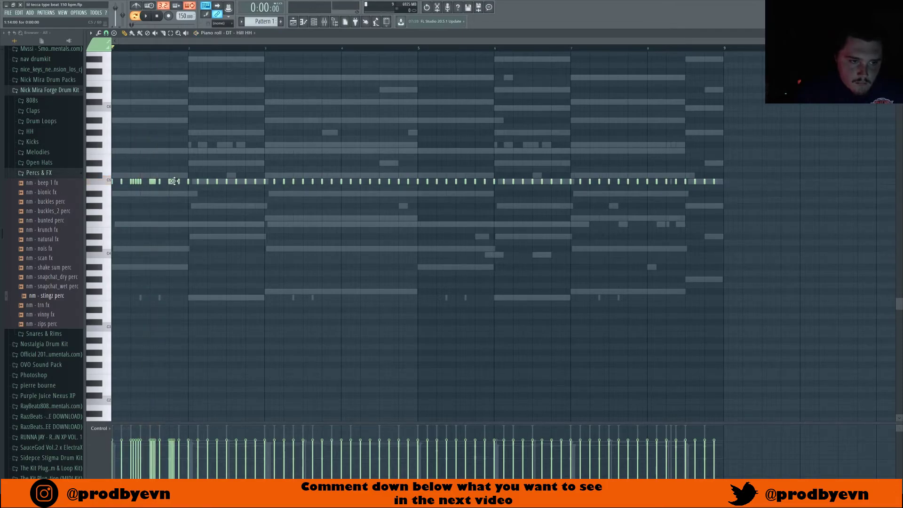
# - Try lowering the beat 4 hi-hat roll in bar 1 by an octave and audition it
pyautogui.hotkey('ctrl', 'Down')
pyautogui.press('space')
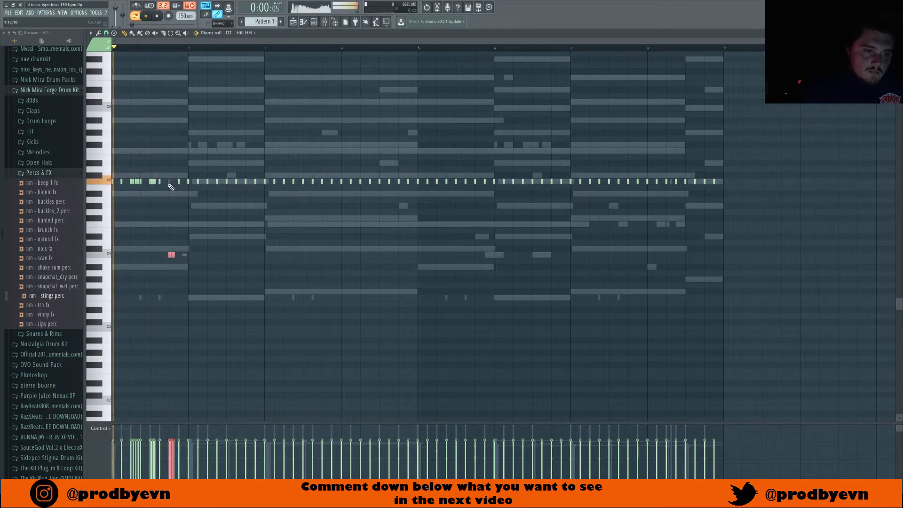
pyautogui.press('space')
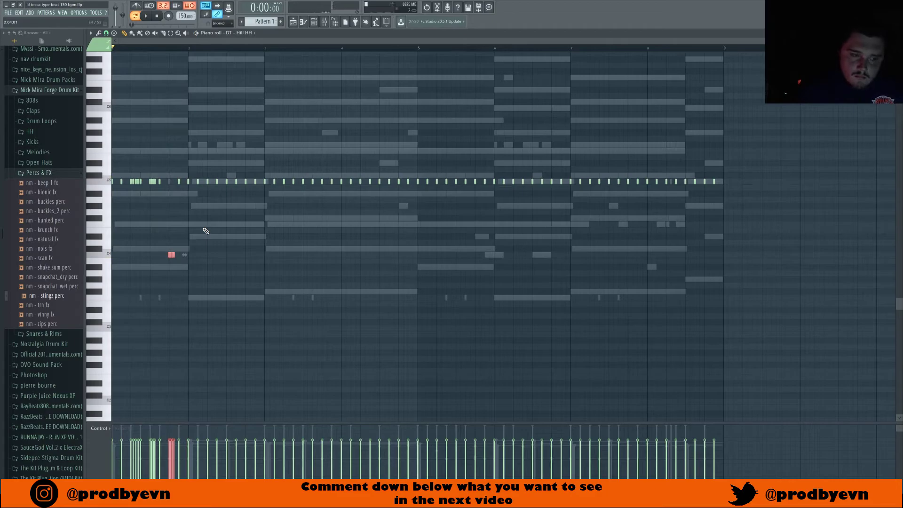
pyautogui.click(190, 249)
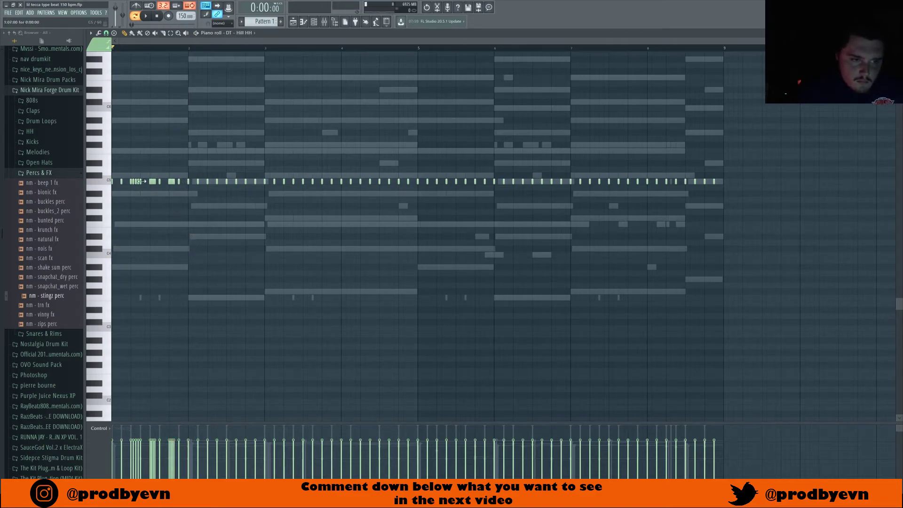
# - Try another octave drop on the bar 1 hi-hat rolls, audition it, and undo the transposition
pyautogui.hotkey('ctrl', 'Down')
pyautogui.press('space')
pyautogui.press('space')
pyautogui.hotkey('ctrl', 'z')
pyautogui.press('space')
pyautogui.press('space')
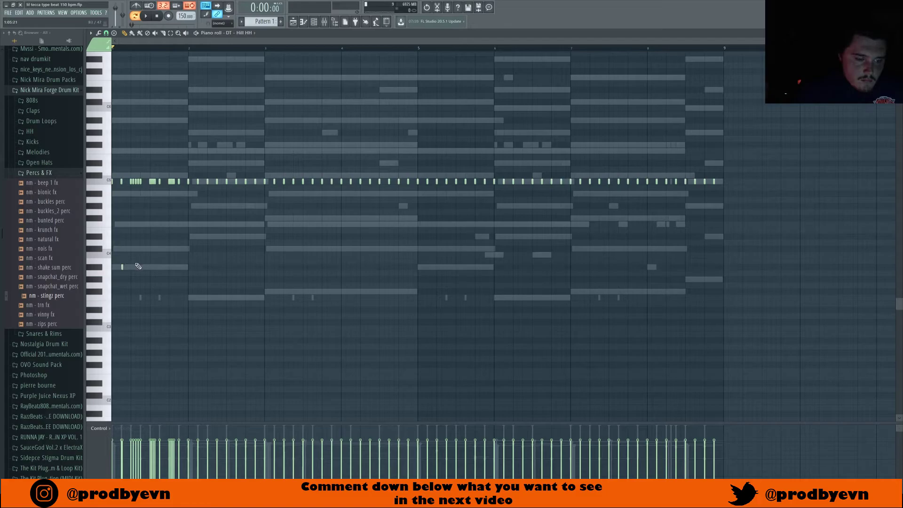
# - Add short low A#3 hi-hat notes on steps 3, 11 and 13 of bar 1 and audition the pattern
pyautogui.click(122, 269)
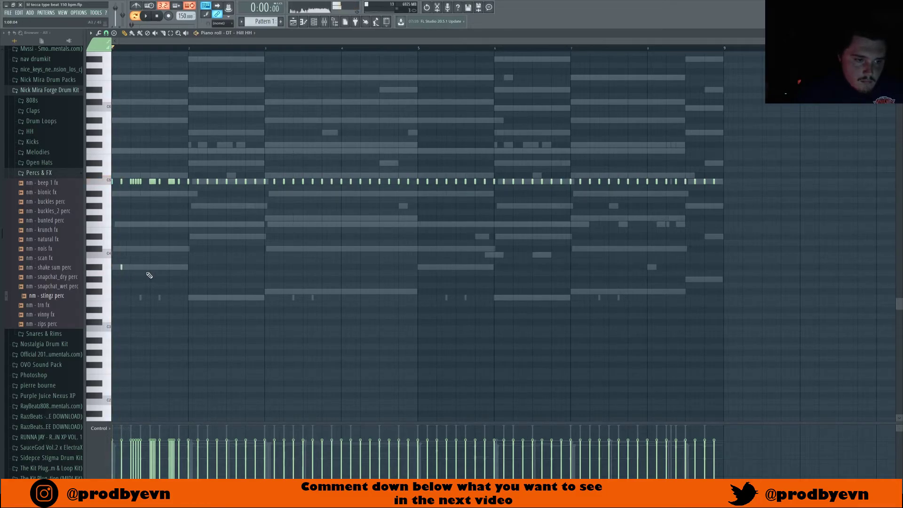
pyautogui.press('space')
pyautogui.press('space')
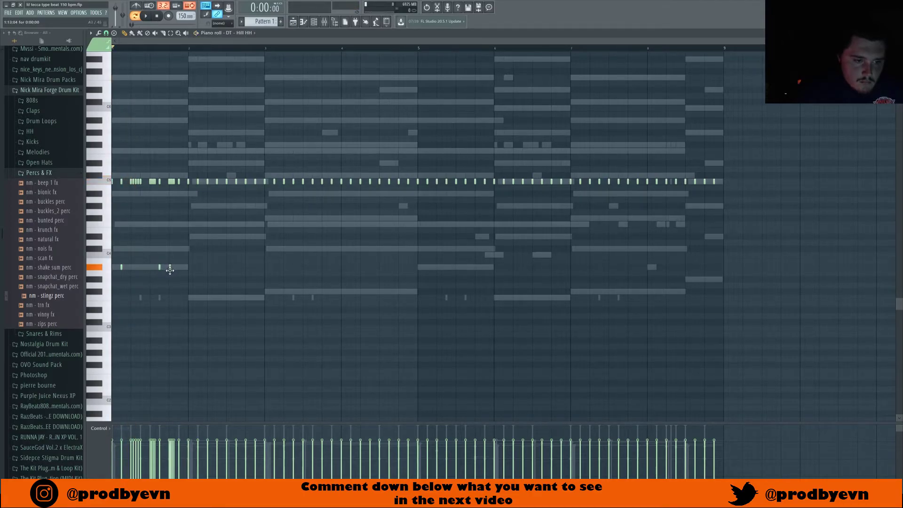
pyautogui.moveTo(183, 255); pyautogui.dragTo(119, 271)
pyautogui.moveTo(190, 254); pyautogui.dragTo(116, 278)
pyautogui.press('space')
pyautogui.press('space')
pyautogui.press('space')
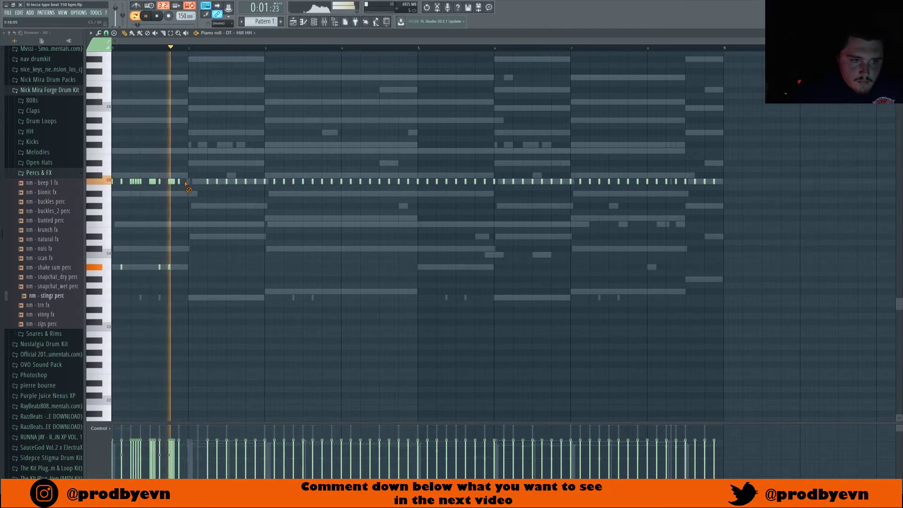
# - Add a hi-hat at the start of bar 2 and a low F4 hit on beat 2 of that bar, and audition them
pyautogui.press('space')
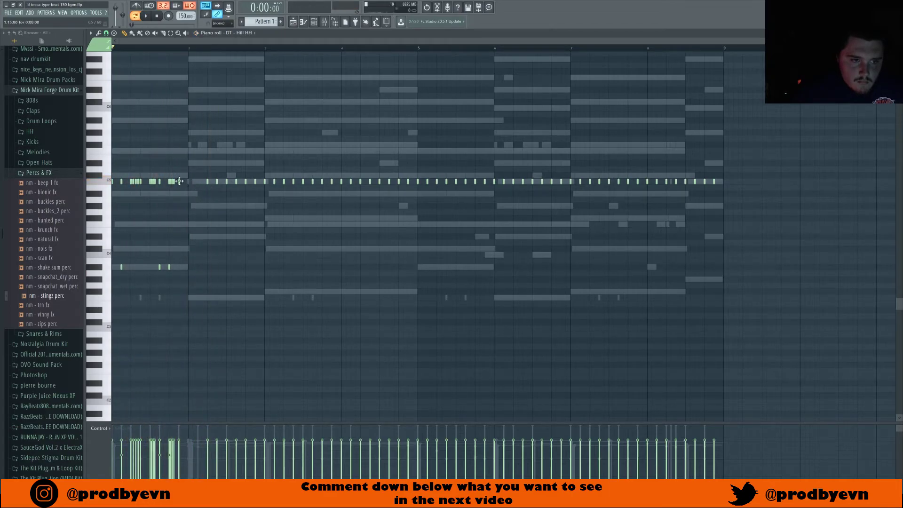
pyautogui.click(188, 182)
pyautogui.moveTo(208, 182); pyautogui.dragTo(209, 223)
pyautogui.press('space')
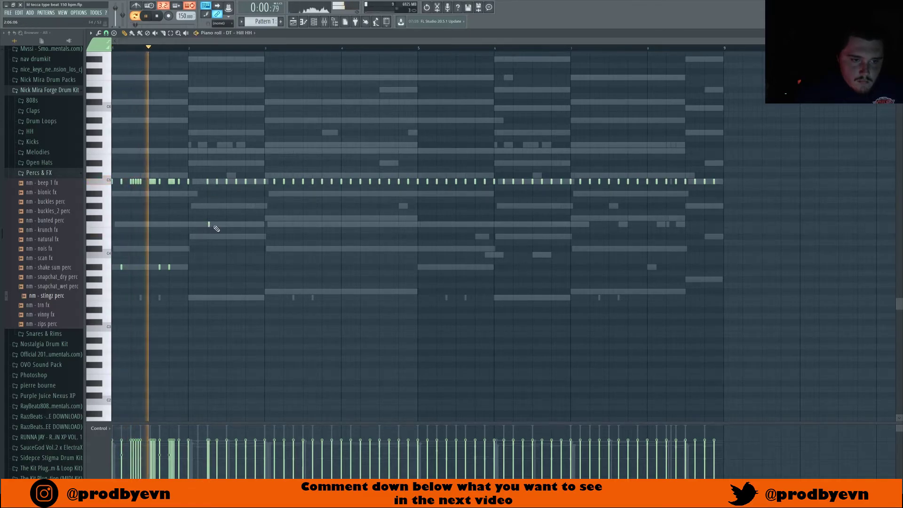
pyautogui.press('space')
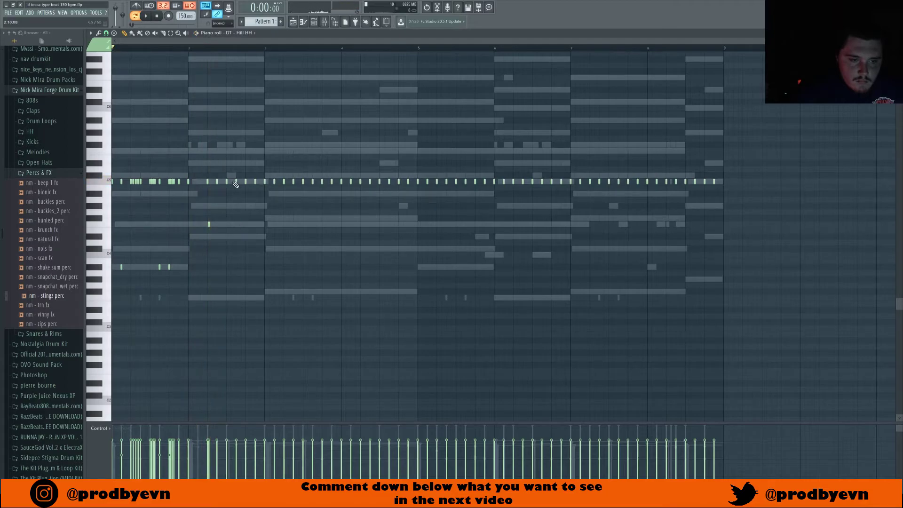
# - Add a quick four-note hi-hat roll descending from D#5 to F4 on beat 3 of bar 2 and audition it
pyautogui.click(226, 161)
pyautogui.press('space')
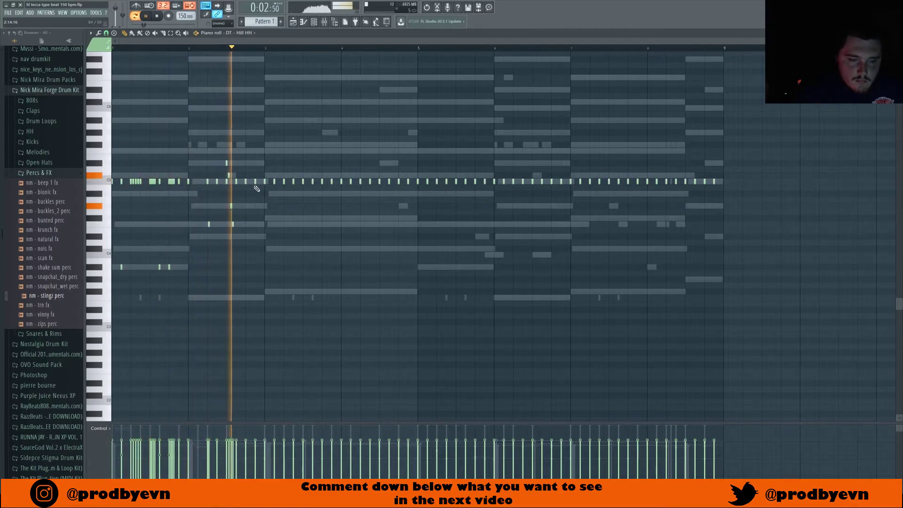
pyautogui.press('space')
pyautogui.press('space')
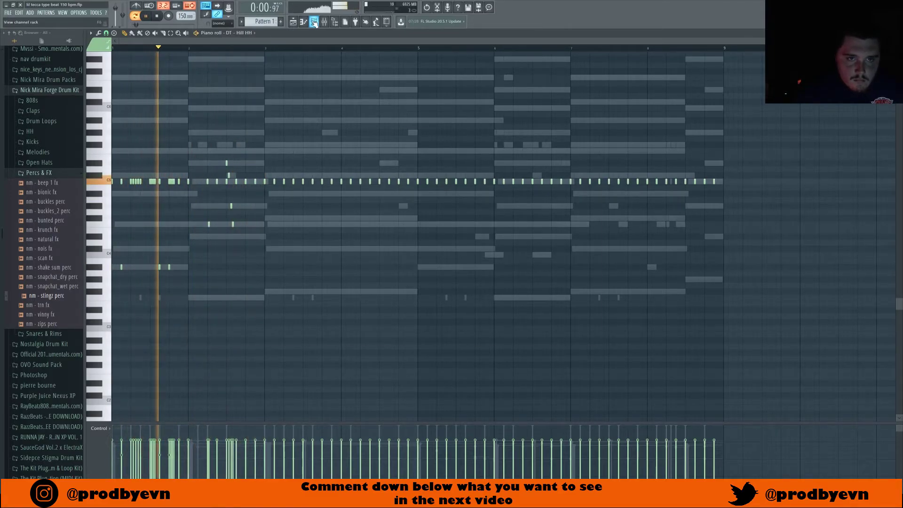
pyautogui.press('F6')
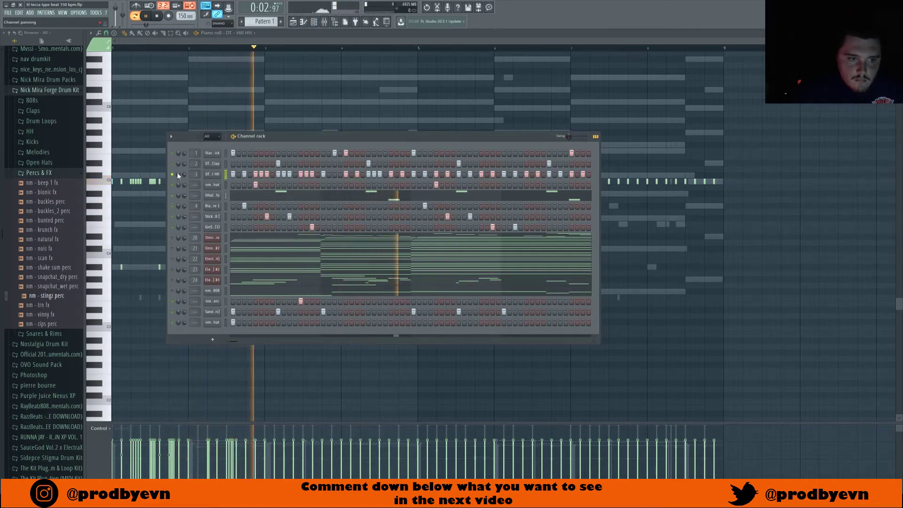
pyautogui.press('F6')
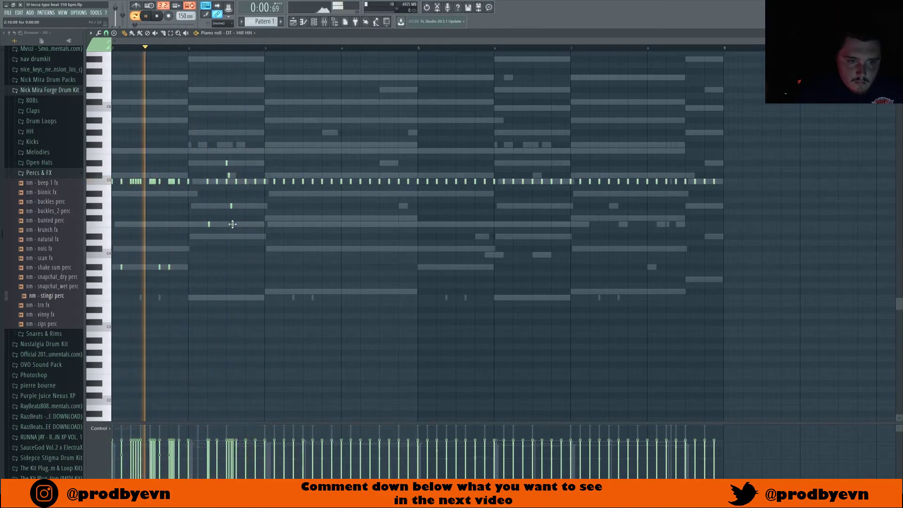
# - Add a D#4 hi-hat on step 15 of bar 2 and copy the low A#3 hits from bar 1 onto steps 3, 11 and 13
pyautogui.press('space')
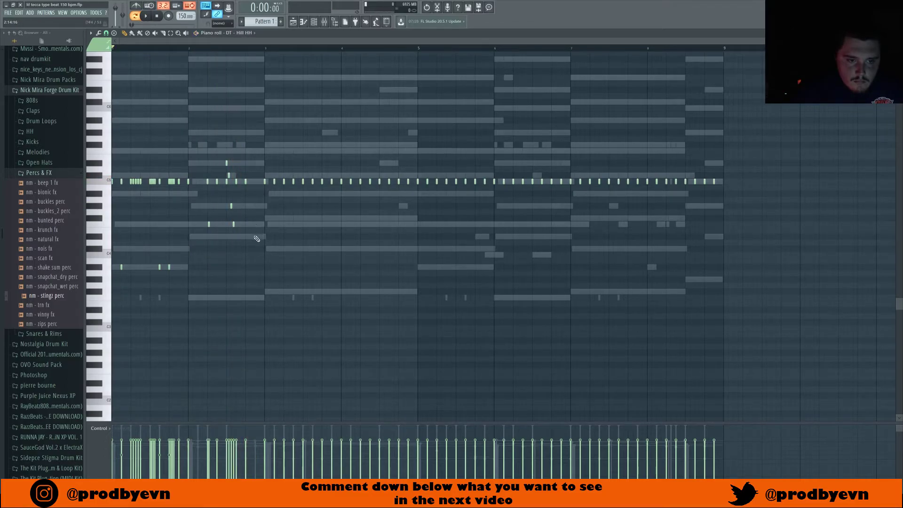
pyautogui.press('space')
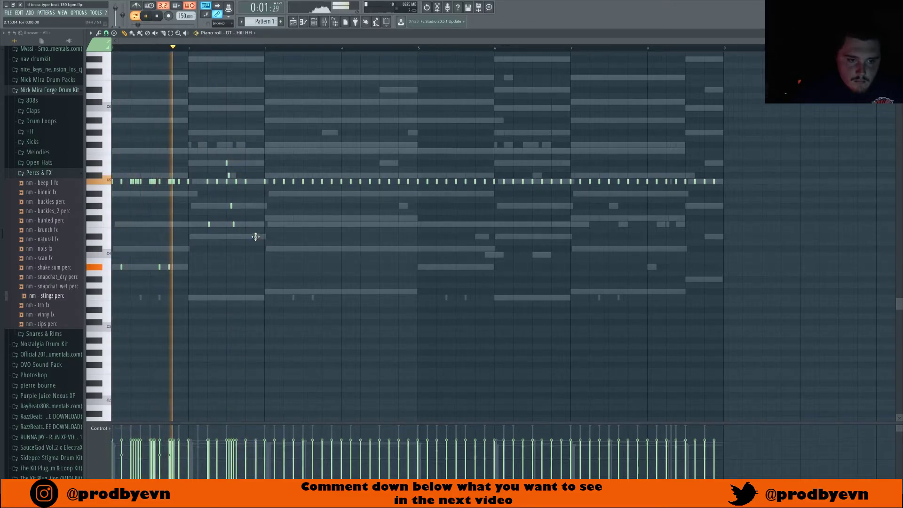
pyautogui.moveTo(215, 264)
pyautogui.mouseDown()
pyautogui.moveTo(86, 287)
pyautogui.moveTo(198, 266)
pyautogui.mouseUp()
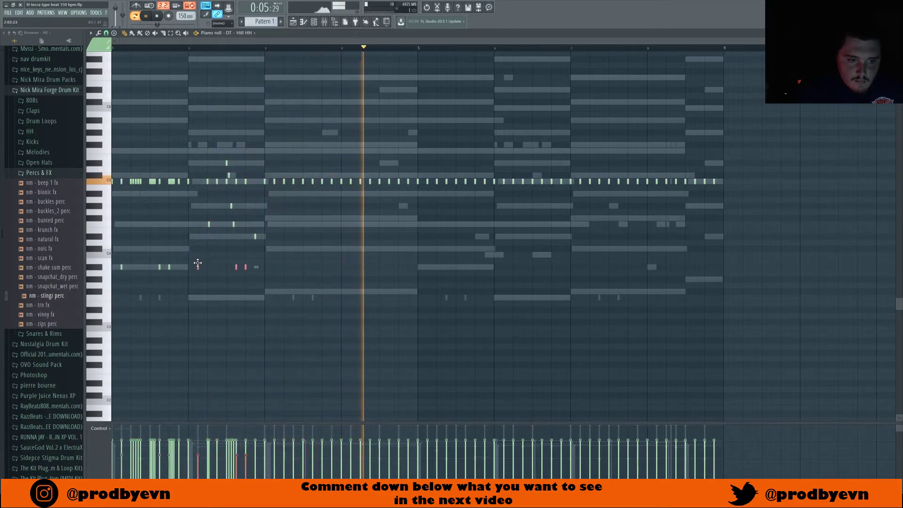
# - Replace the hi-hats after bar 2 with a duplicate of bars 1 and 2, aligned to the start of bar 3, and audition it
pyautogui.moveTo(746, 168); pyautogui.dragTo(263, 213)
pyautogui.press('Delete')
pyautogui.hotkey('ctrl', 'b')
pyautogui.hotkey('shift', 'Right')
pyautogui.hotkey('shift', 'Right')
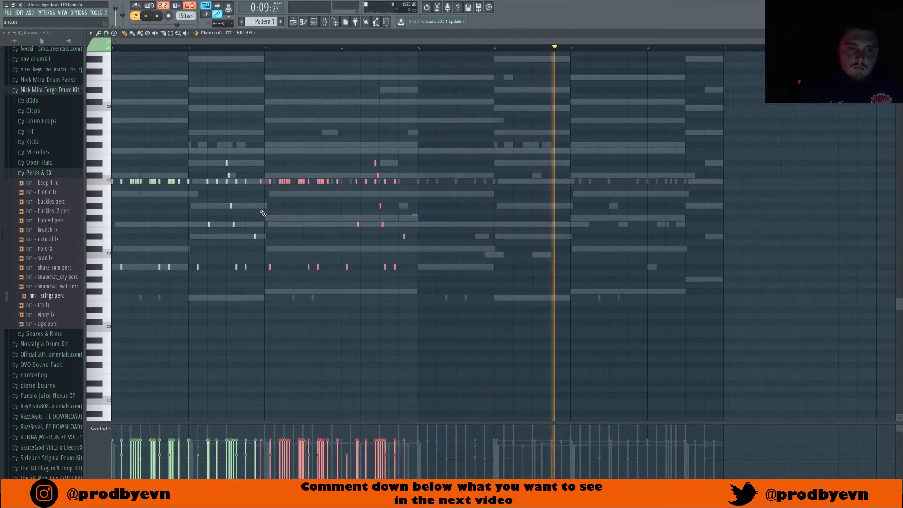
pyautogui.hotkey('shift', 'Left')
pyautogui.press('space')
pyautogui.press('space')
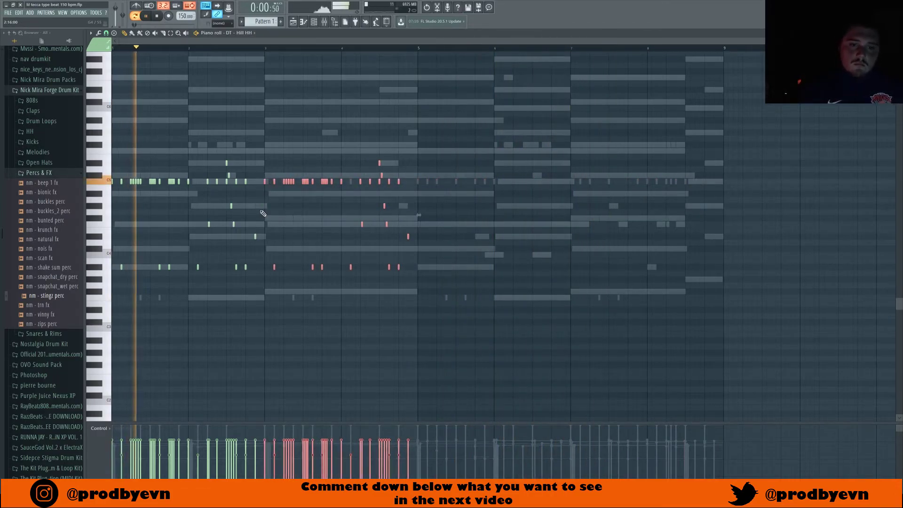
# - Duplicate the four-bar hi-hat pattern to fill bars 5 to 8 and deselect the notes
pyautogui.keyDown('ctrl'); pyautogui.click(360, 221); pyautogui.keyUp('ctrl')
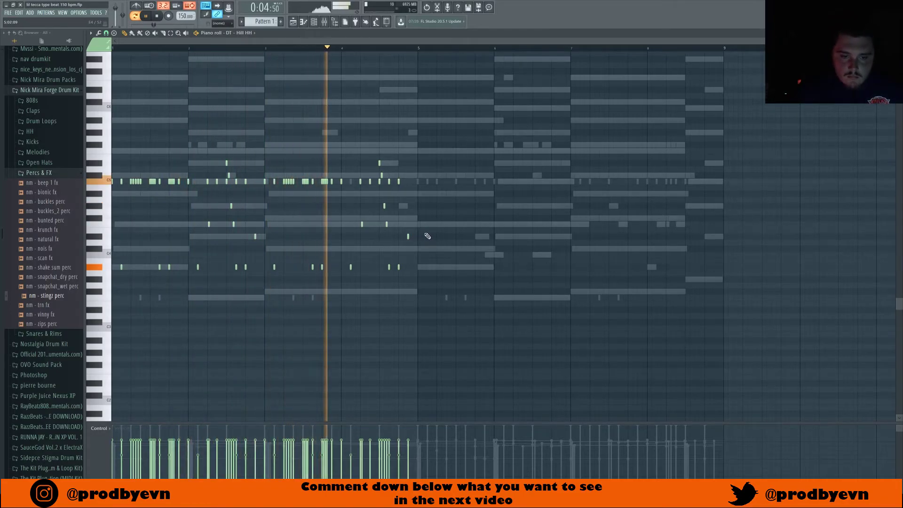
pyautogui.hotkey('ctrl', 'b')
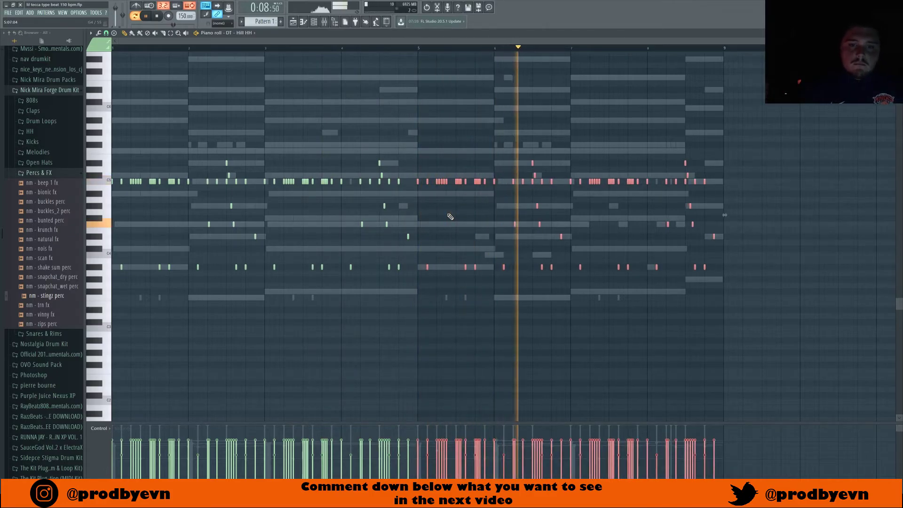
pyautogui.hotkey('ctrl', 'd')
# - Load the Glitch2 effect into the first slot of the hi-hat's mixer track, insert 3
pyautogui.press('F9')
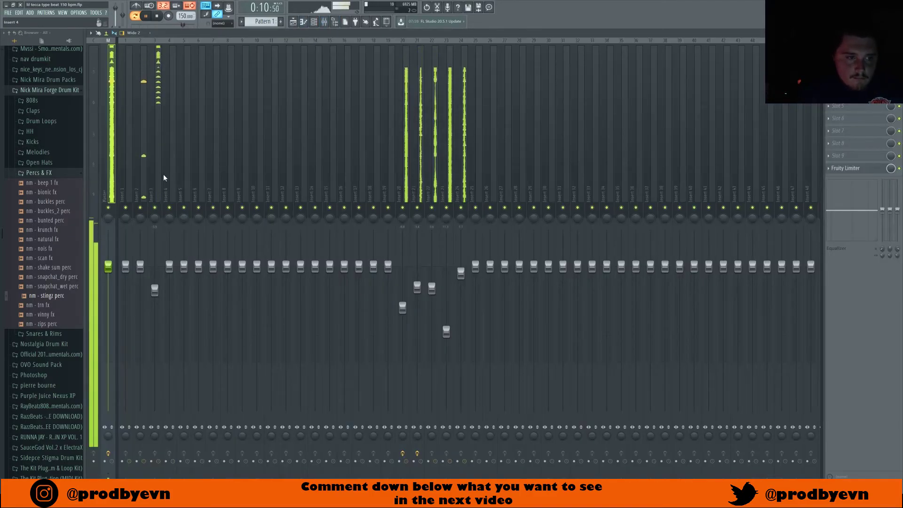
pyautogui.click(829, 56)
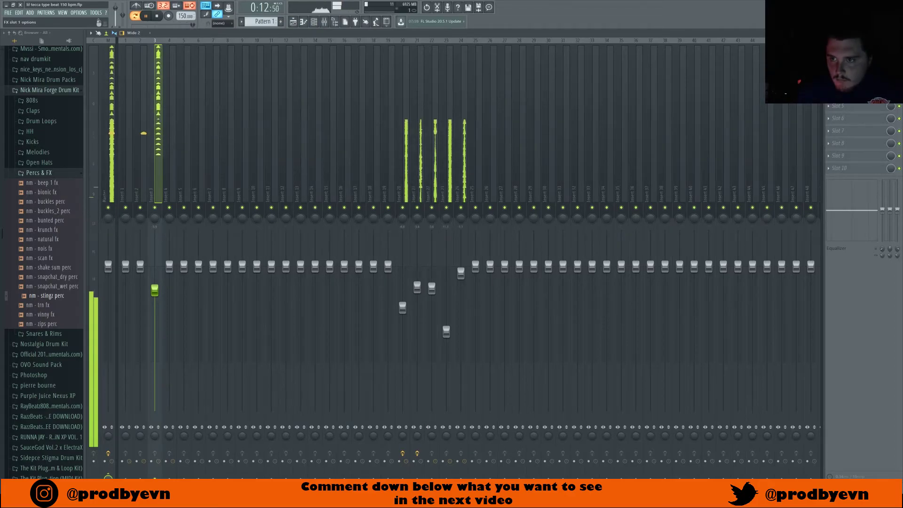
pyautogui.click(638, 128)
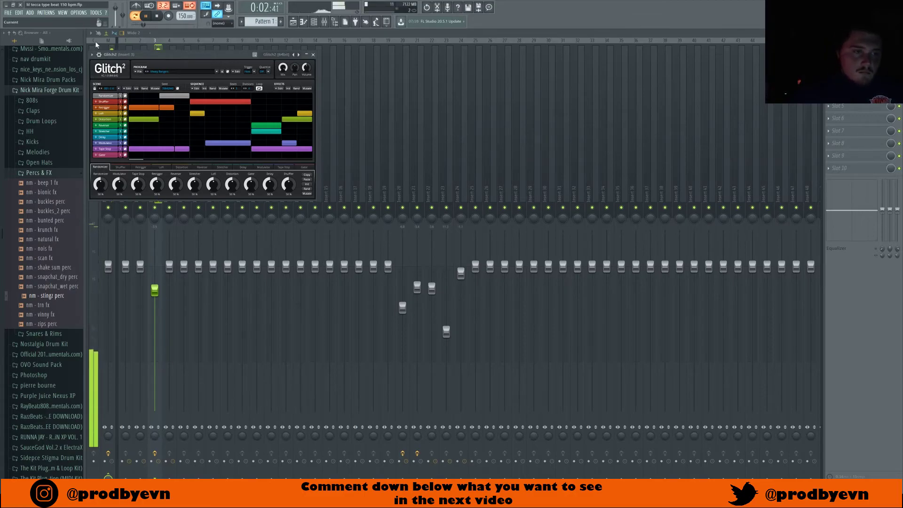
# - Replace the opening Retrigger, Distortion and Tape Stop blocks in Glitch2 with a Reverser block
pyautogui.rightClick(145, 108)
pyautogui.rightClick(146, 119)
pyautogui.rightClick(147, 149)
pyautogui.moveTo(132, 125); pyautogui.dragTo(159, 125)
pyautogui.press('space')
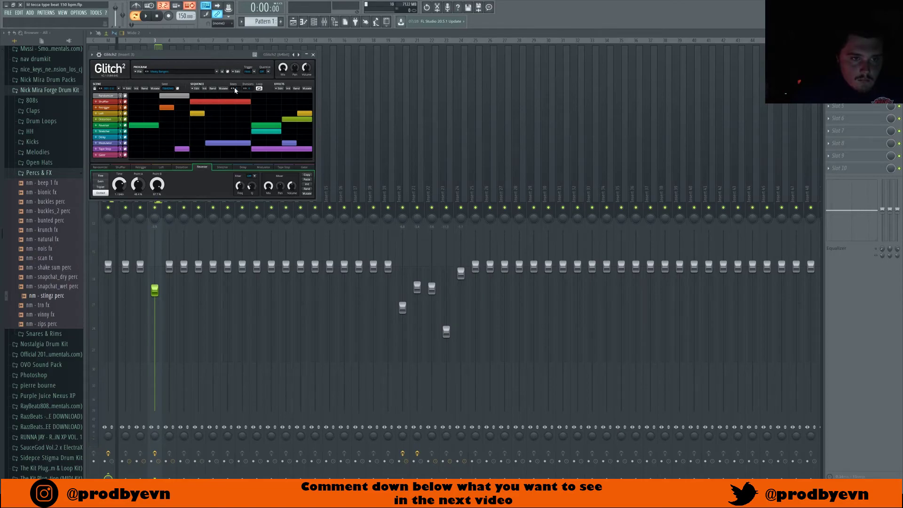
# - Lengthen the Glitch2 sequence and clear all of its existing effect blocks
pyautogui.moveTo(238, 89)
pyautogui.mouseDown()
pyautogui.moveTo(238, 75)
pyautogui.moveTo(249, 80)
pyautogui.mouseUp()
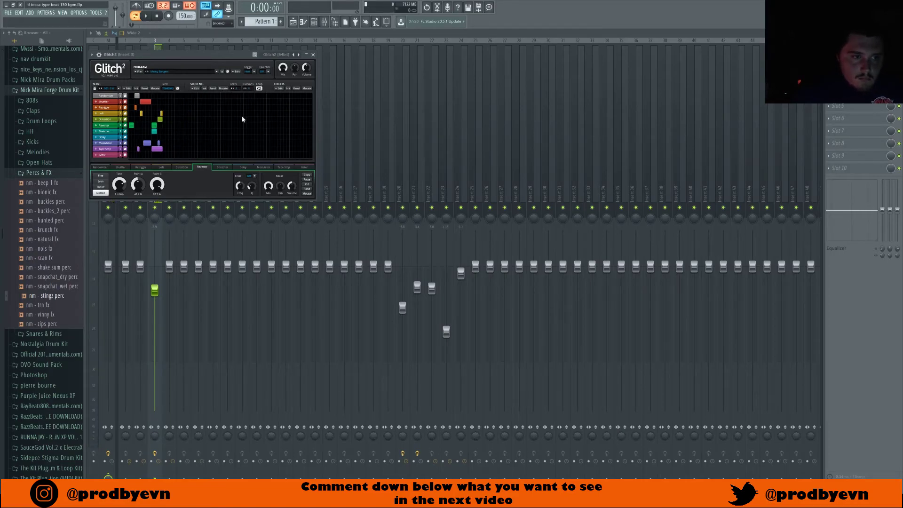
pyautogui.press('space')
pyautogui.rightClick(145, 102)
pyautogui.rightClick(137, 96)
pyautogui.rightClick(141, 113)
pyautogui.rightClick(136, 108)
pyautogui.rightClick(132, 126)
pyautogui.rightClick(147, 143)
pyautogui.rightClick(154, 149)
pyautogui.rightClick(138, 148)
pyautogui.rightClick(158, 143)
pyautogui.rightClick(154, 131)
pyautogui.rightClick(161, 114)
pyautogui.rightClick(159, 120)
pyautogui.rightClick(155, 125)
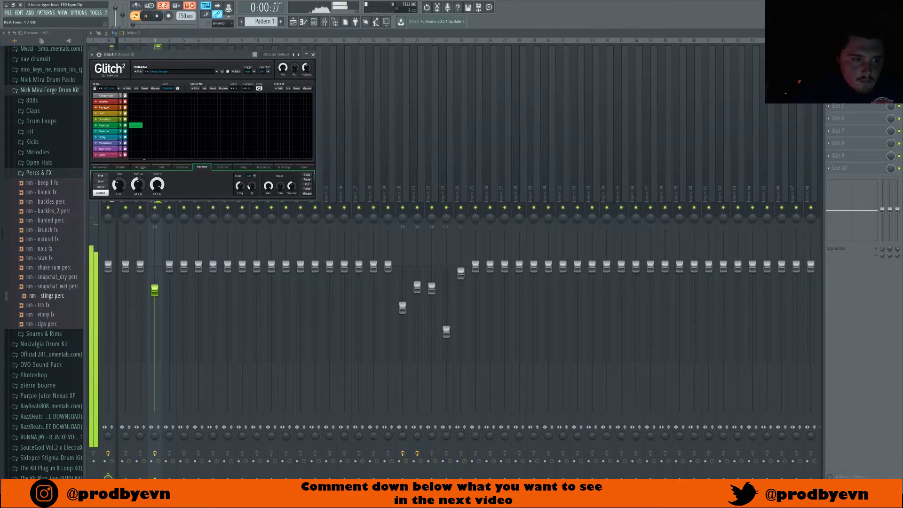
# - Switch the Reverser block at the sequence start to triplet timing, adjust its time, and audition it
pyautogui.click(104, 188)
pyautogui.moveTo(120, 185); pyautogui.dragTo(137, 207)
pyautogui.press('space')
pyautogui.press('space')
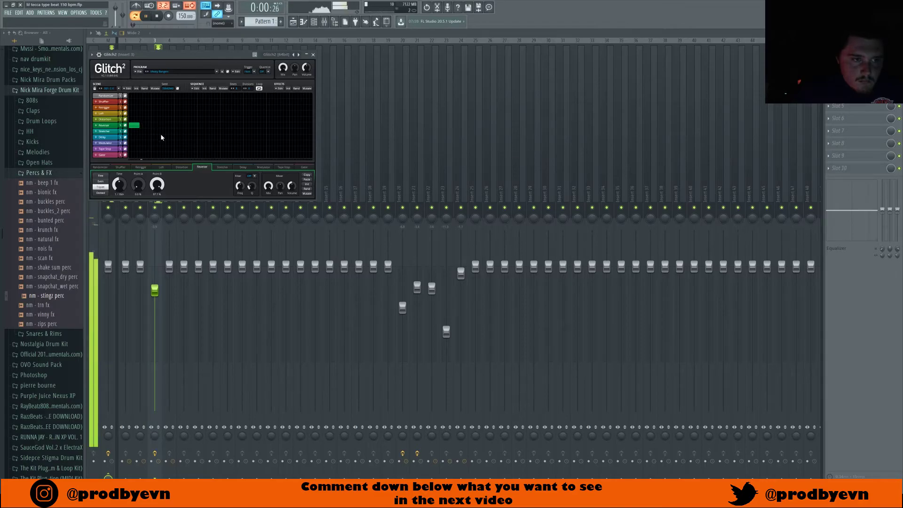
# - Add a short Delay block around the middle of the Glitch2 sequence and audition it
pyautogui.press('space')
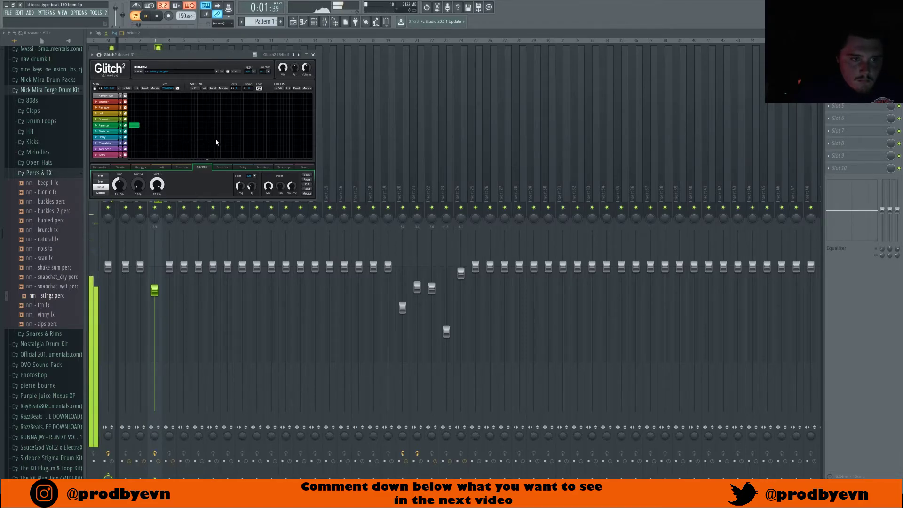
pyautogui.moveTo(222, 138); pyautogui.dragTo(232, 139)
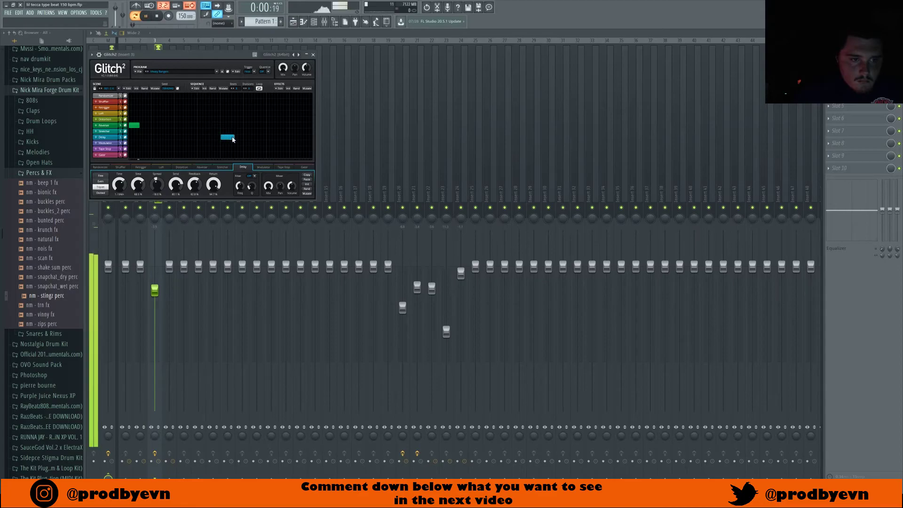
pyautogui.press('space')
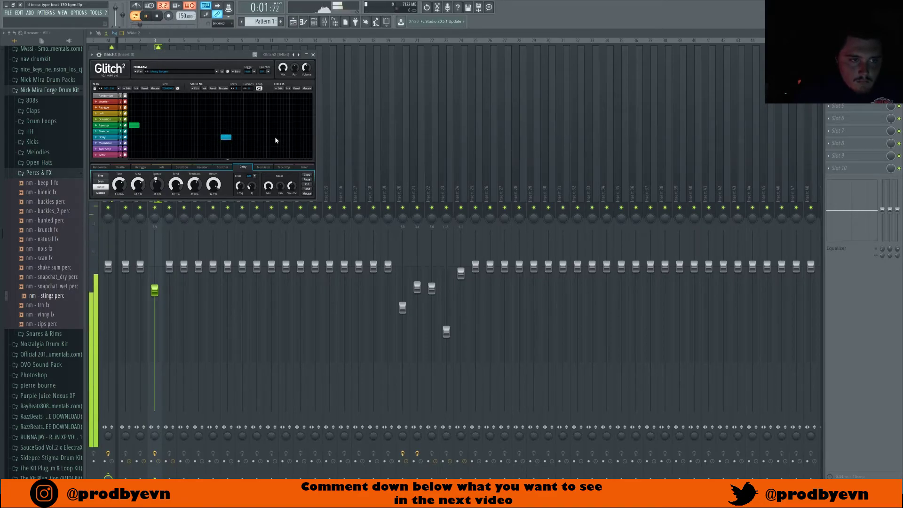
# - Try a short Retrigger block near the end of the Glitch2 sequence and audition it
pyautogui.moveTo(290, 108); pyautogui.dragTo(300, 108)
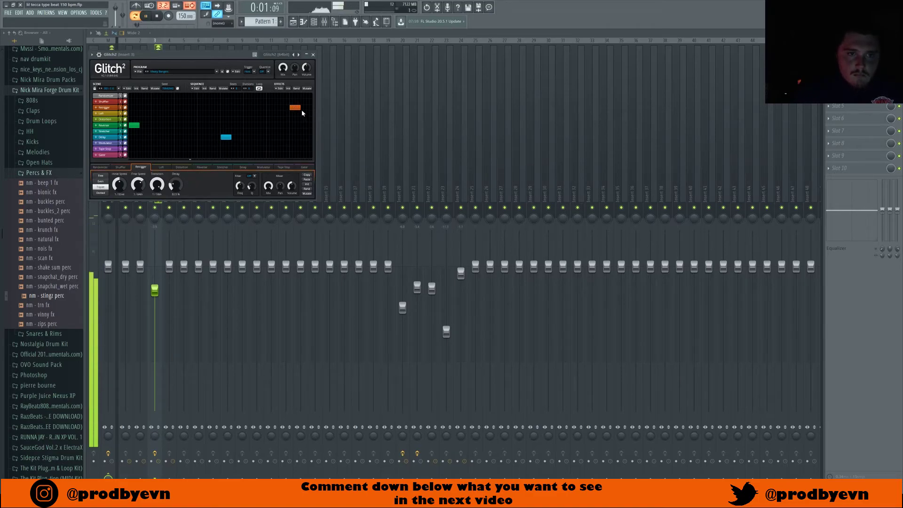
pyautogui.press('space')
pyautogui.press('space')
pyautogui.rightClick(295, 108)
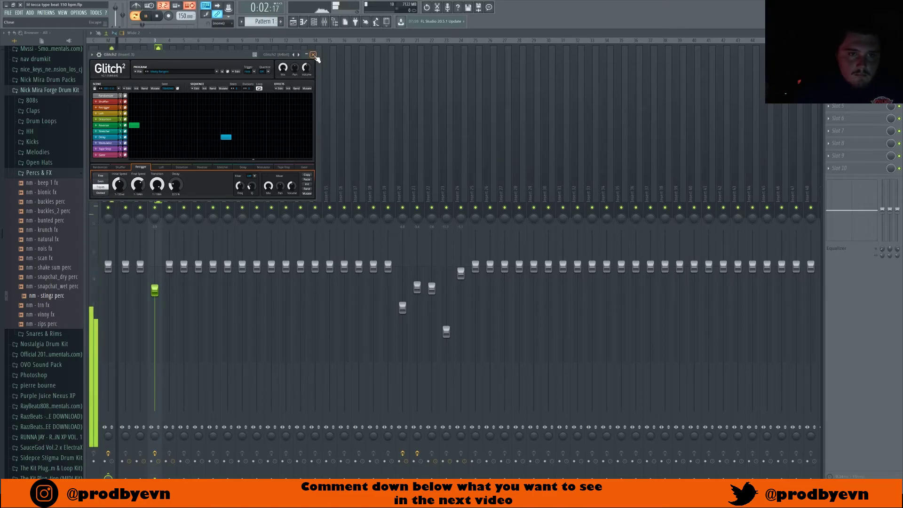
# - Close Glitch2, listen through the hi-hat pattern in its piano roll, and reopen Glitch2 on insert 3
pyautogui.click(313, 54)
pyautogui.click(313, 21)
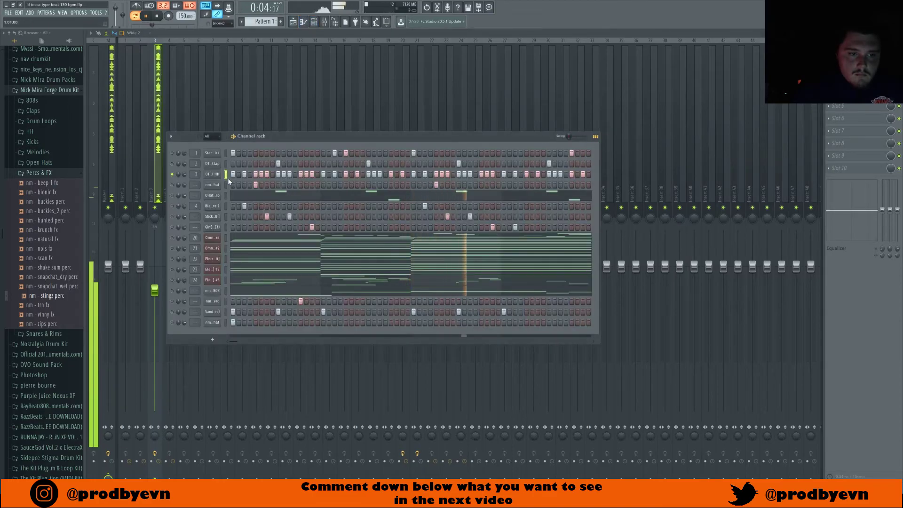
pyautogui.press('F7')
pyautogui.press('space')
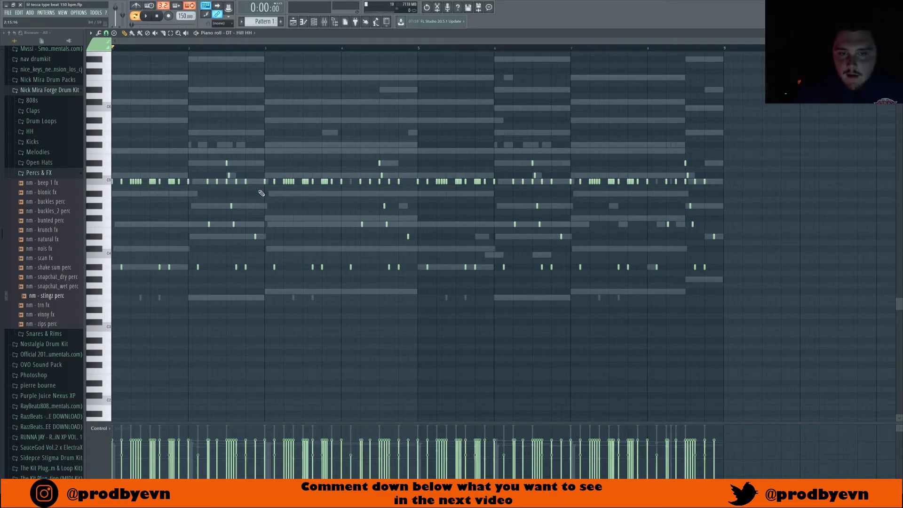
pyautogui.click(326, 24)
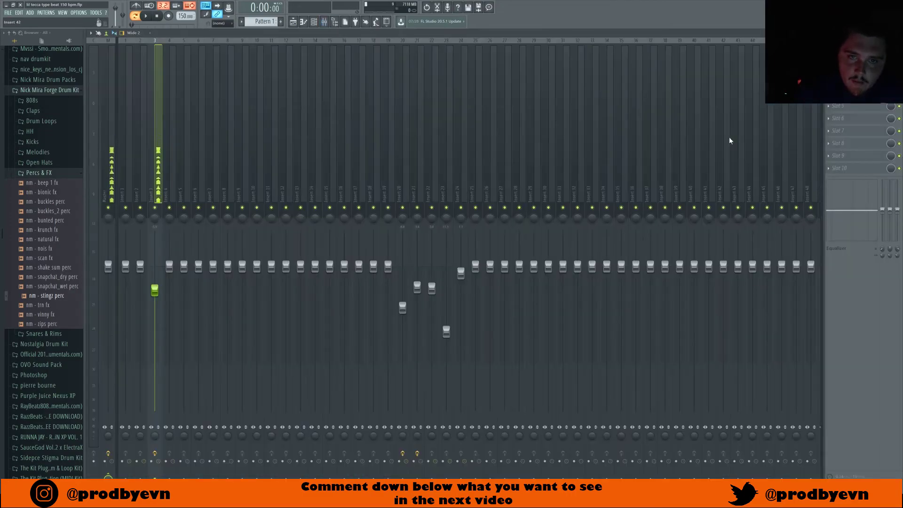
pyautogui.click(854, 56)
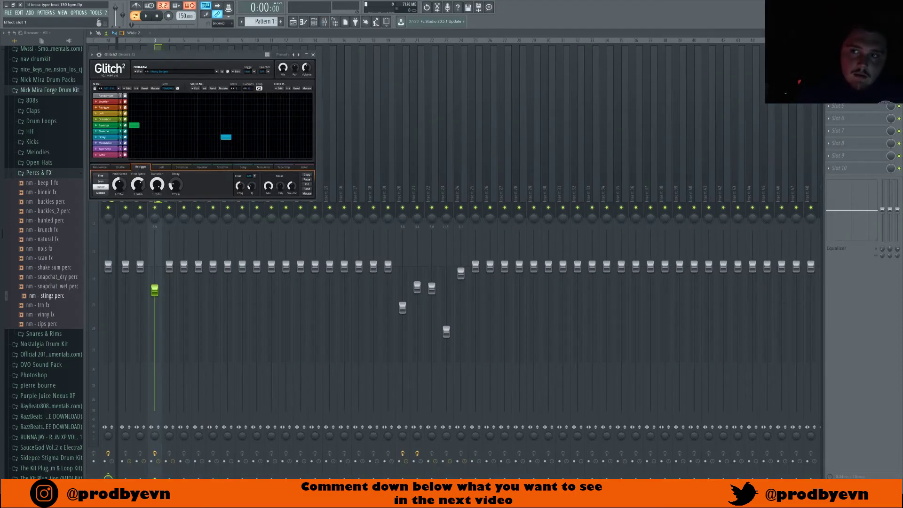